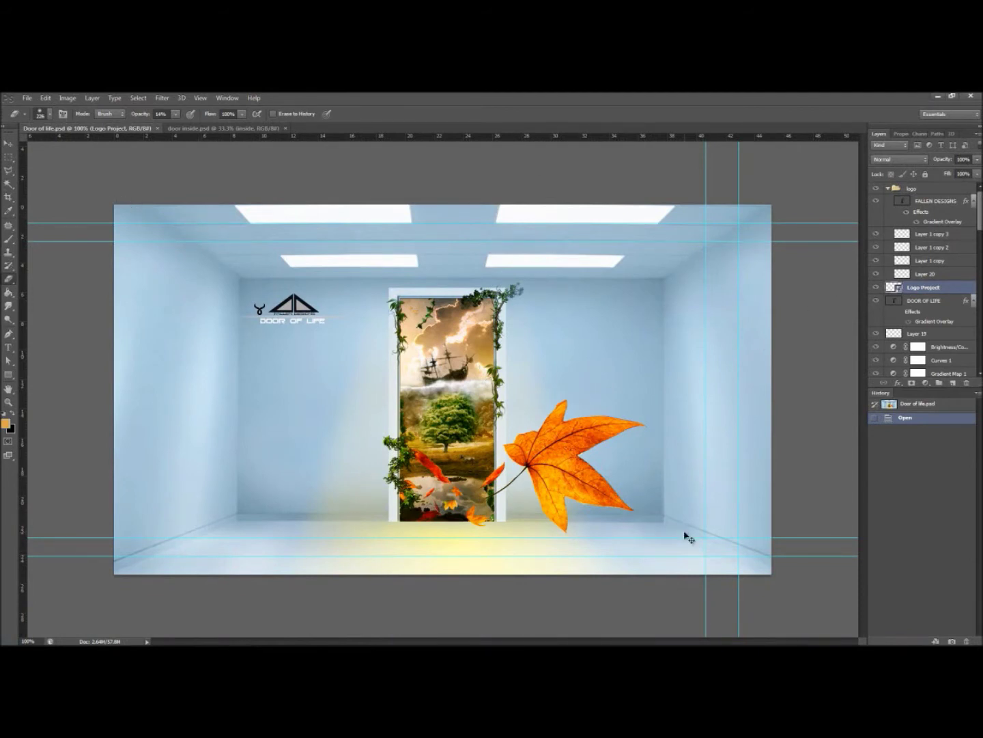
# Check the sticky notes, nudge the front note right, and return to the composite at 100%
pyautogui.hotkey('ctrl', '-')
pyautogui.moveTo(99, 638)
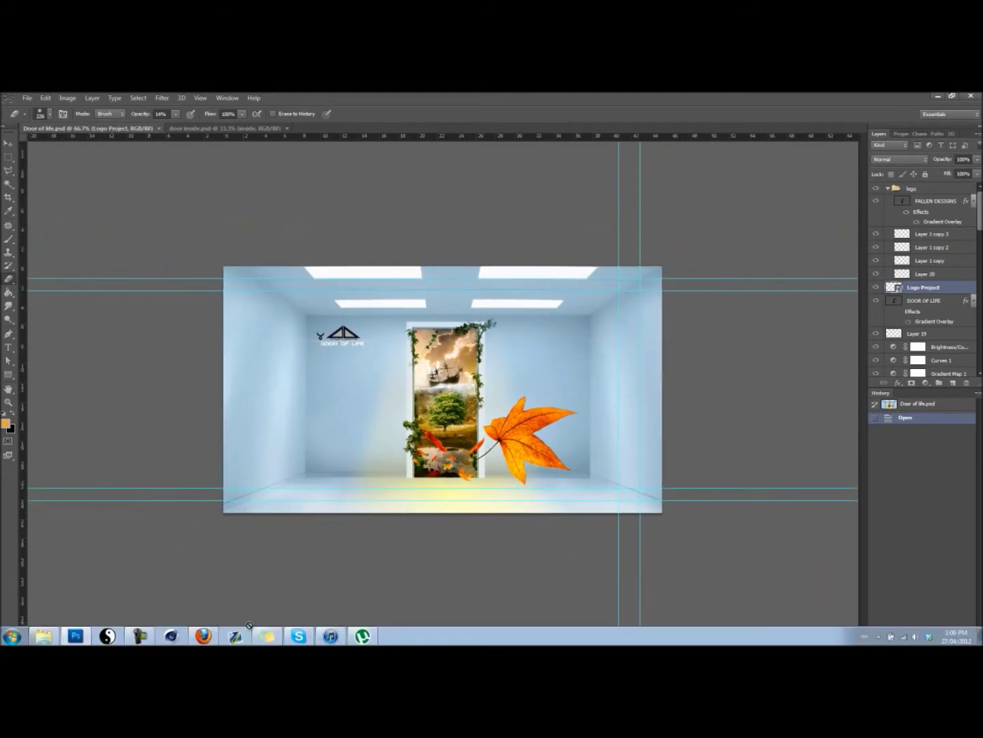
pyautogui.click(270, 636)
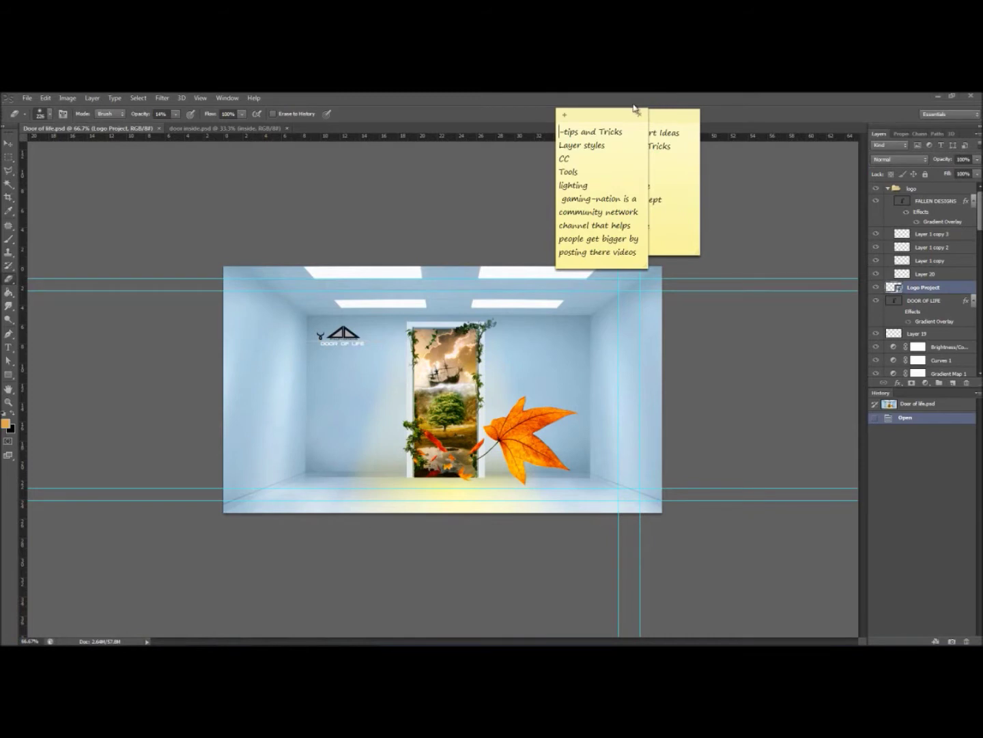
pyautogui.moveTo(626, 113); pyautogui.dragTo(640, 113)
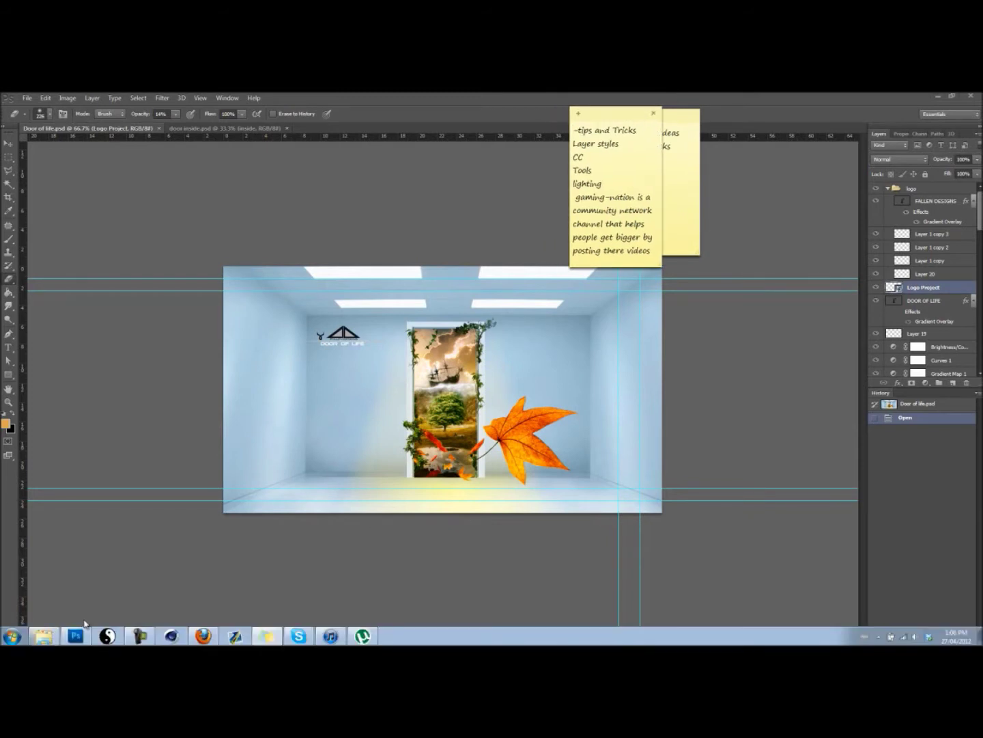
pyautogui.click(75, 635)
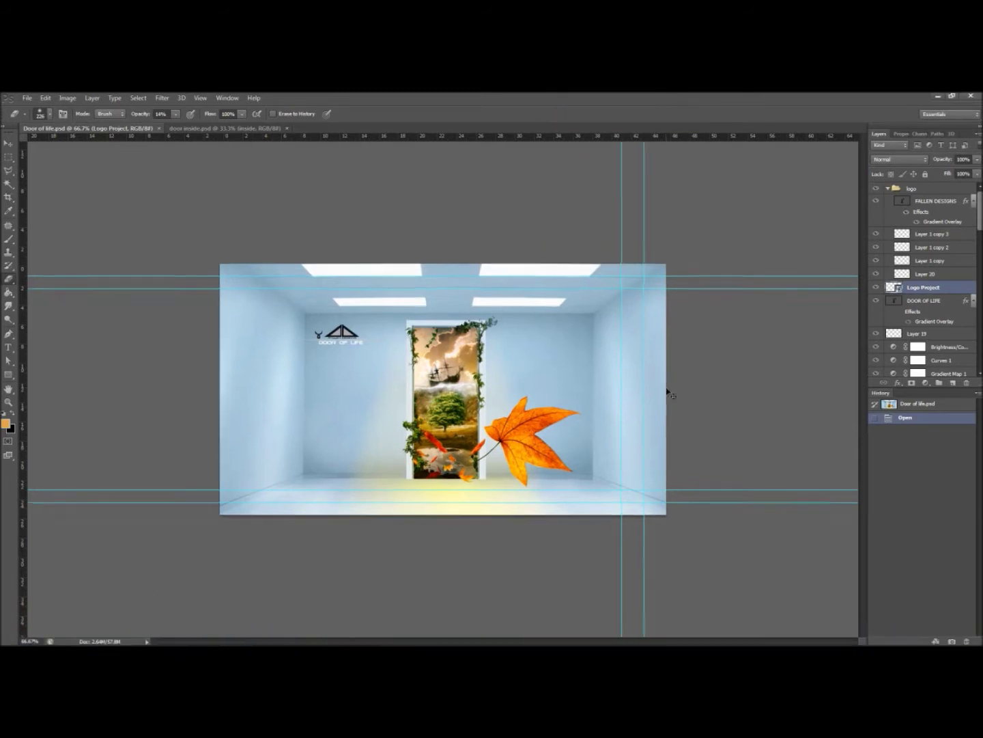
pyautogui.hotkey('ctrl', '1')
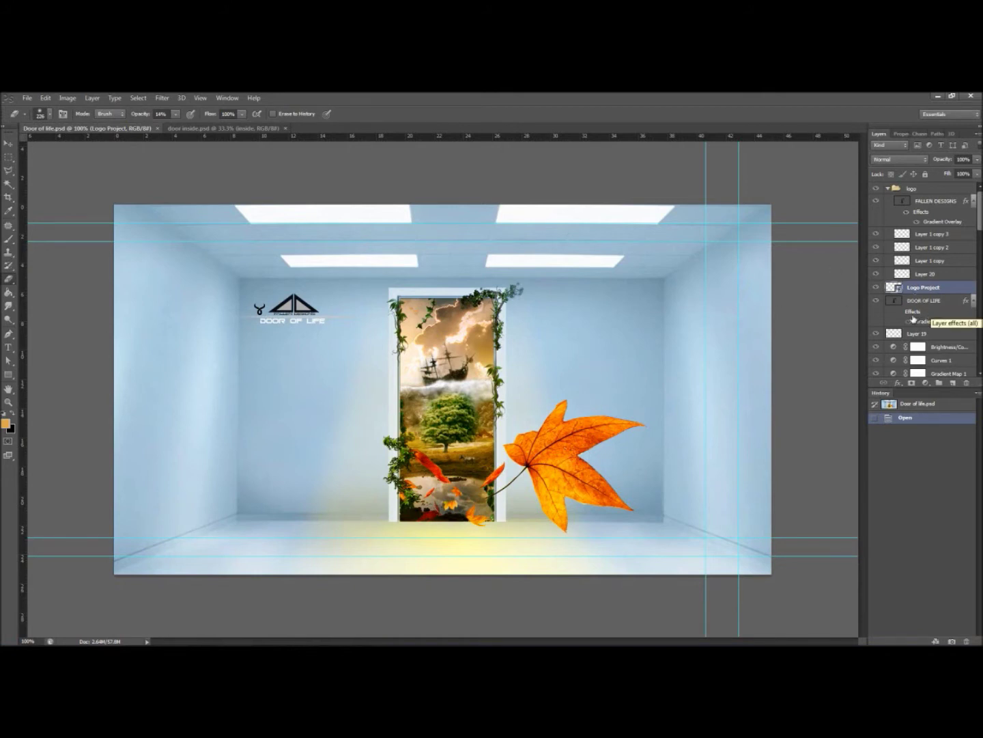
# Select the Curves 1 adjustment layer, keeping its blend mode at Normal
pyautogui.click(947, 303)
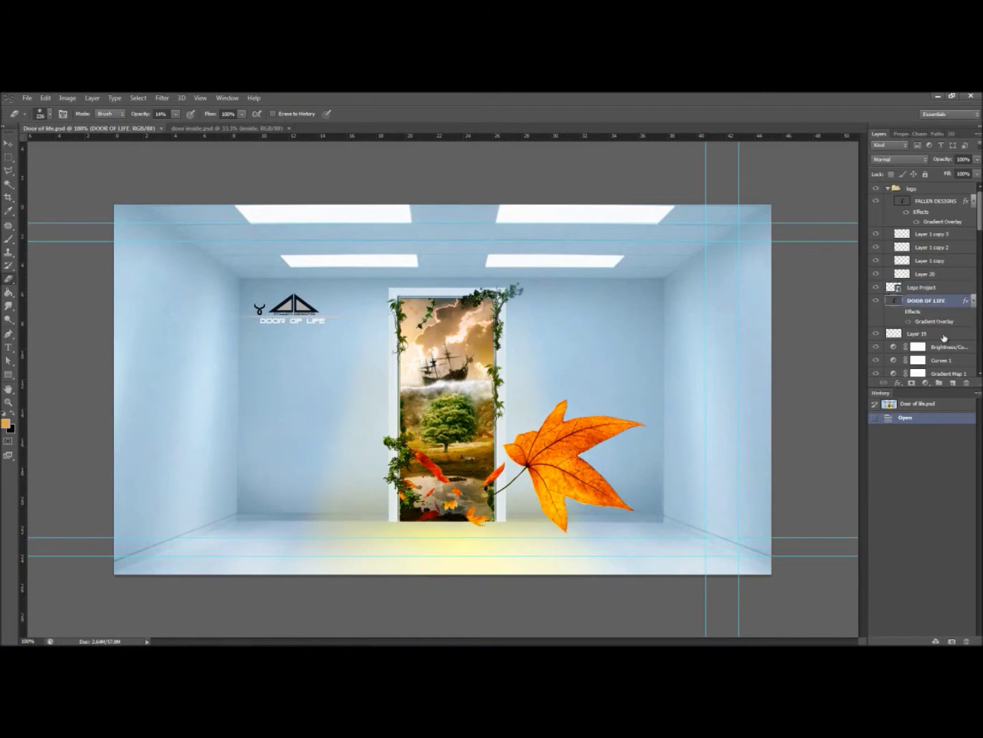
pyautogui.scroll(-3, 944, 338)
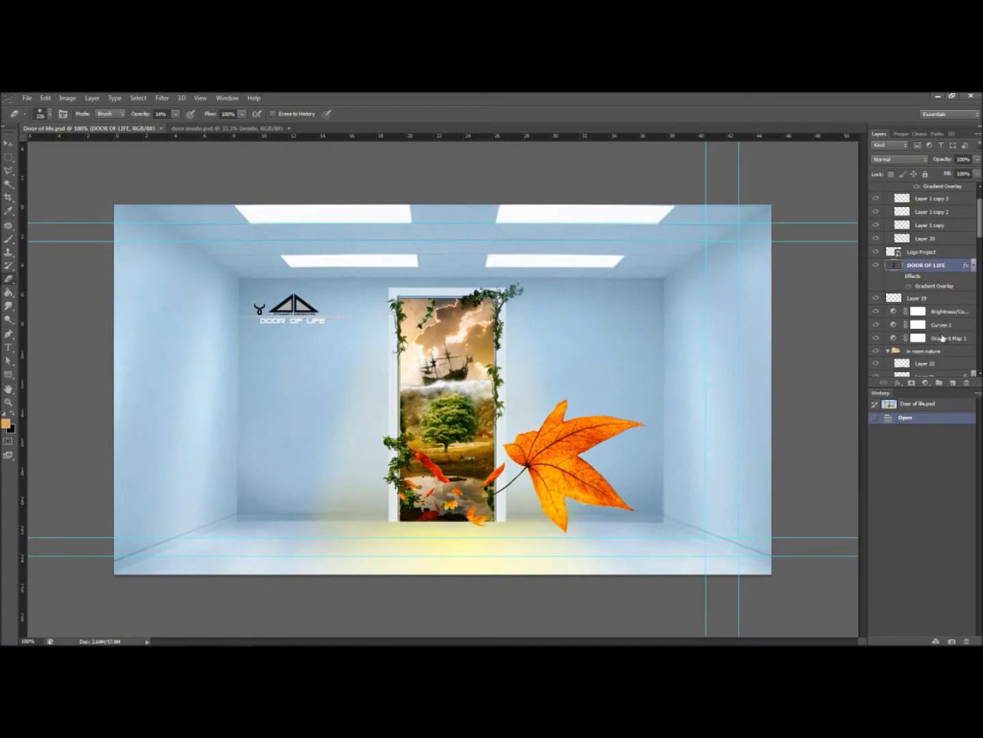
pyautogui.click(941, 325)
pyautogui.click(899, 159)
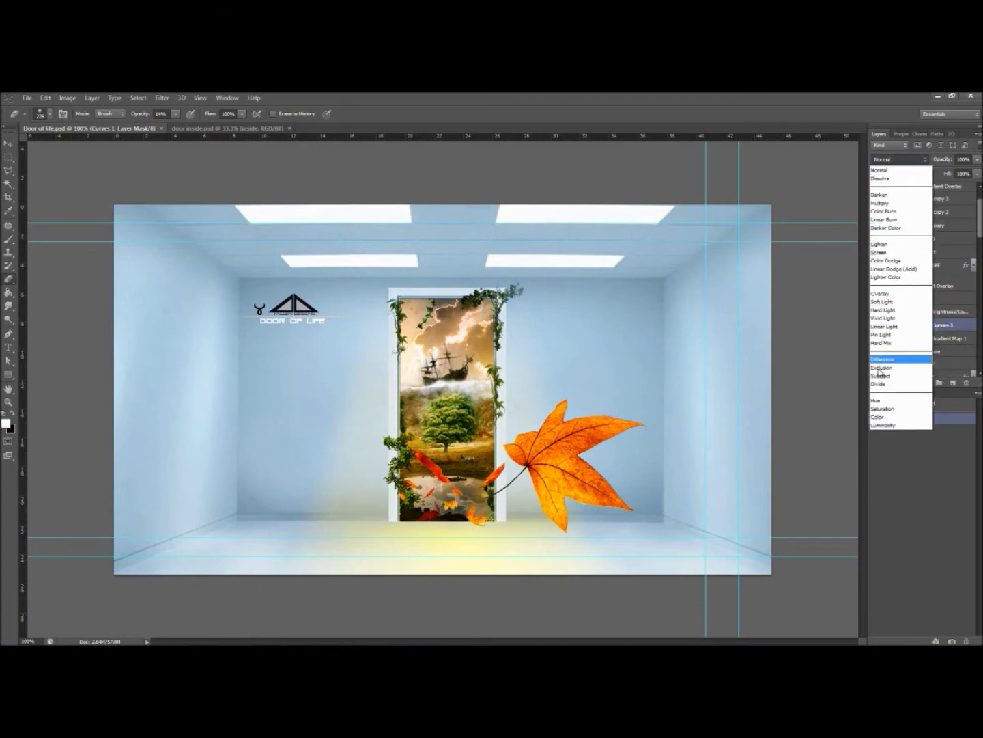
pyautogui.click(906, 165)
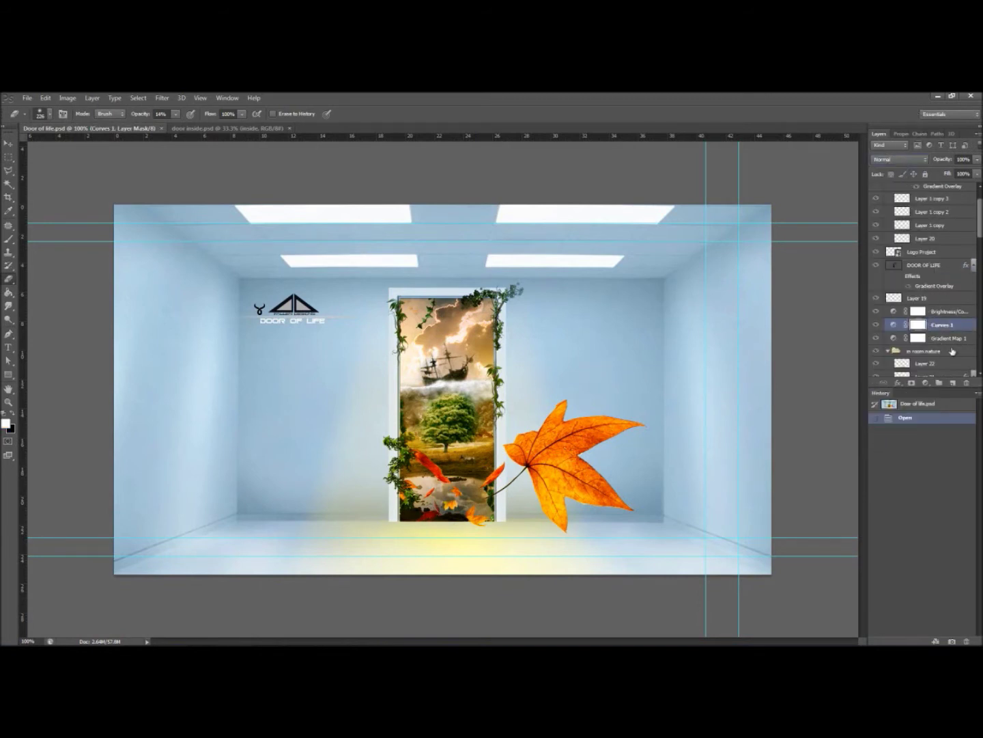
# Preview other blend modes on the Layer 21 floor glow, then restore Soft Light
pyautogui.scroll(-2, 950, 350)
pyautogui.click(940, 354)
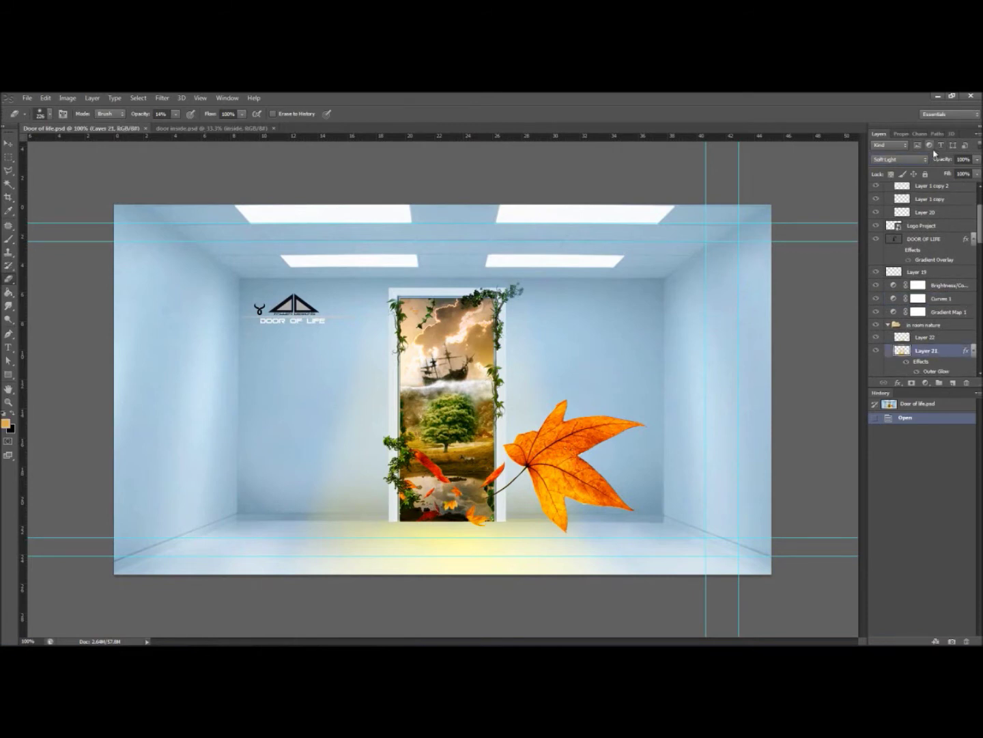
pyautogui.click(882, 161)
pyautogui.click(884, 159)
pyautogui.scroll(-3, 884, 160)
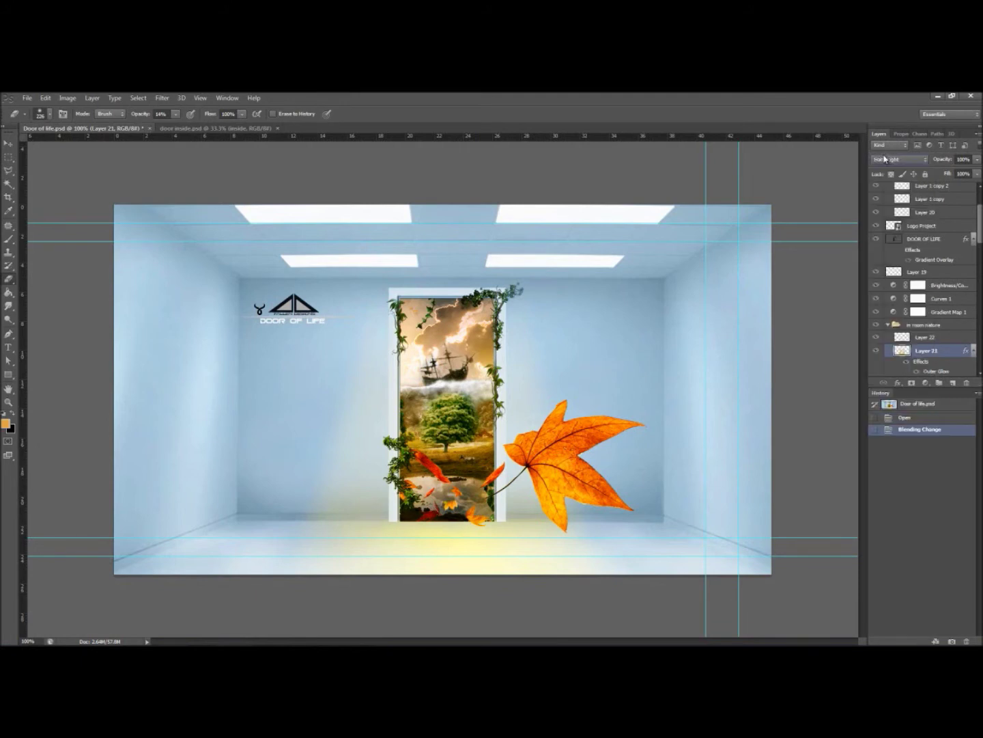
pyautogui.scroll(-5, 885, 158)
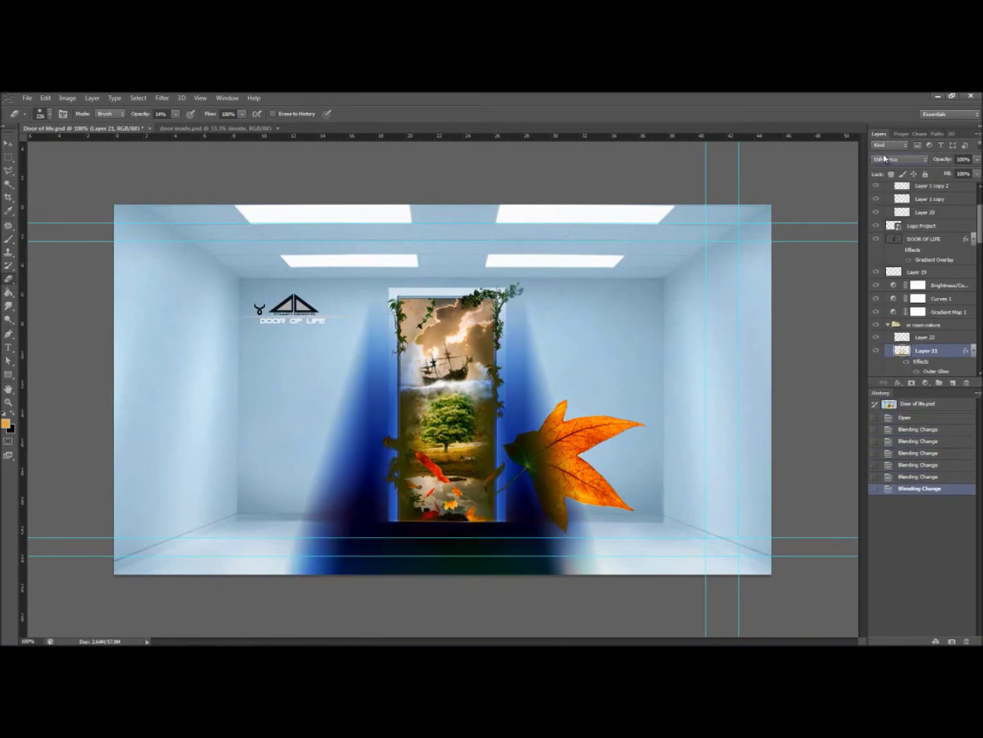
pyautogui.scroll(-3, 877, 162)
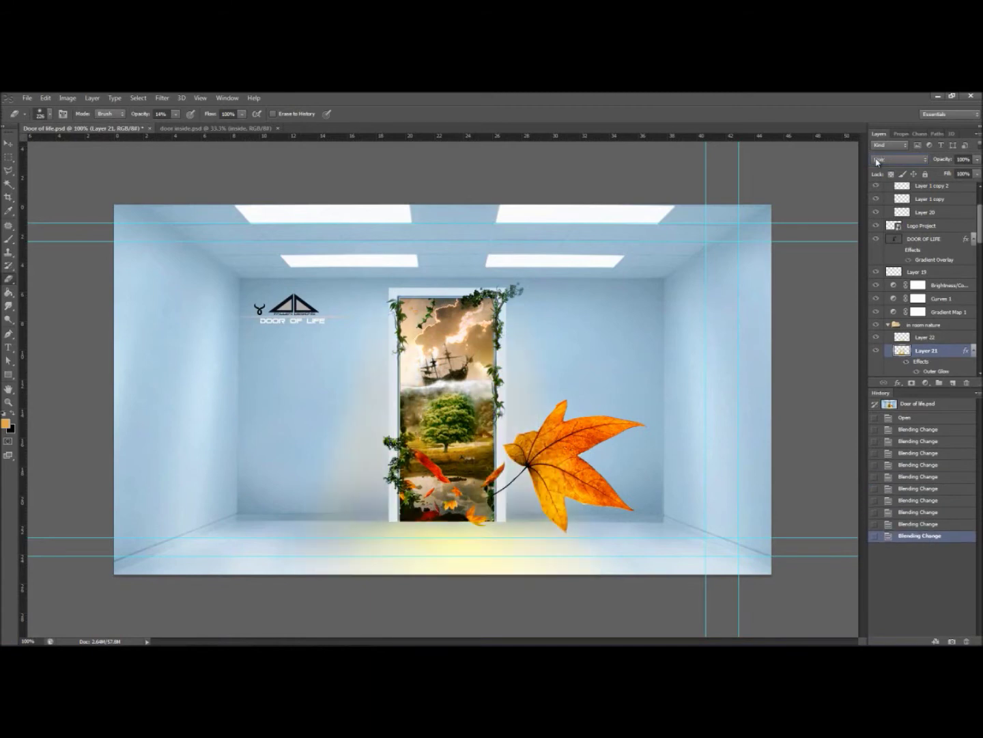
pyautogui.scroll(-4, 876, 162)
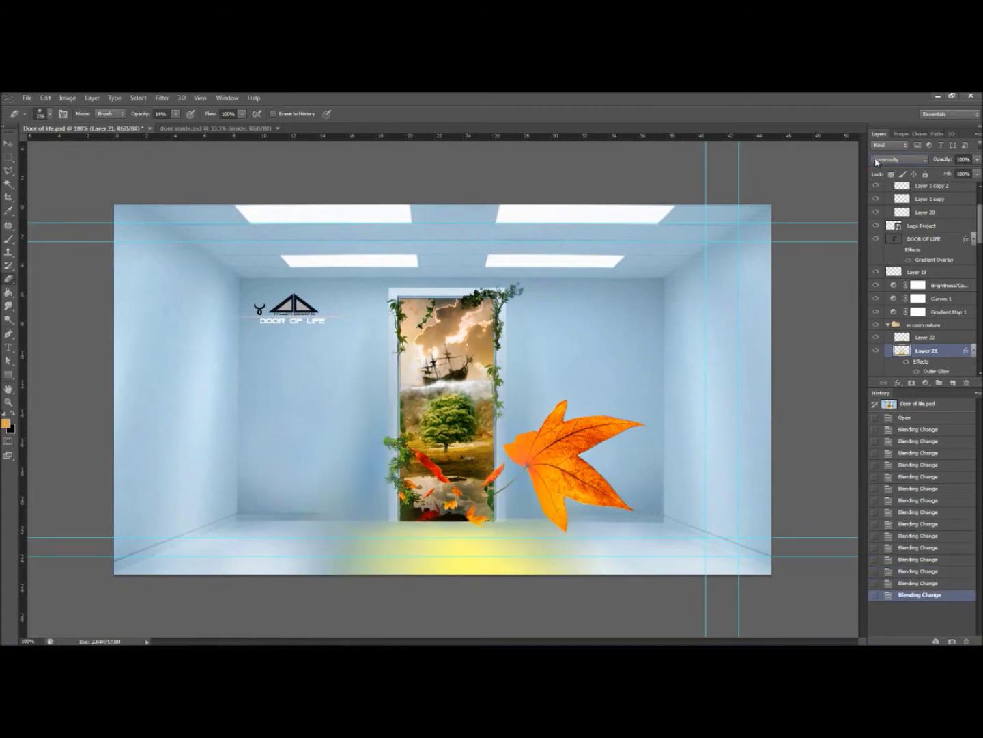
pyautogui.click(877, 162)
pyautogui.click(908, 304)
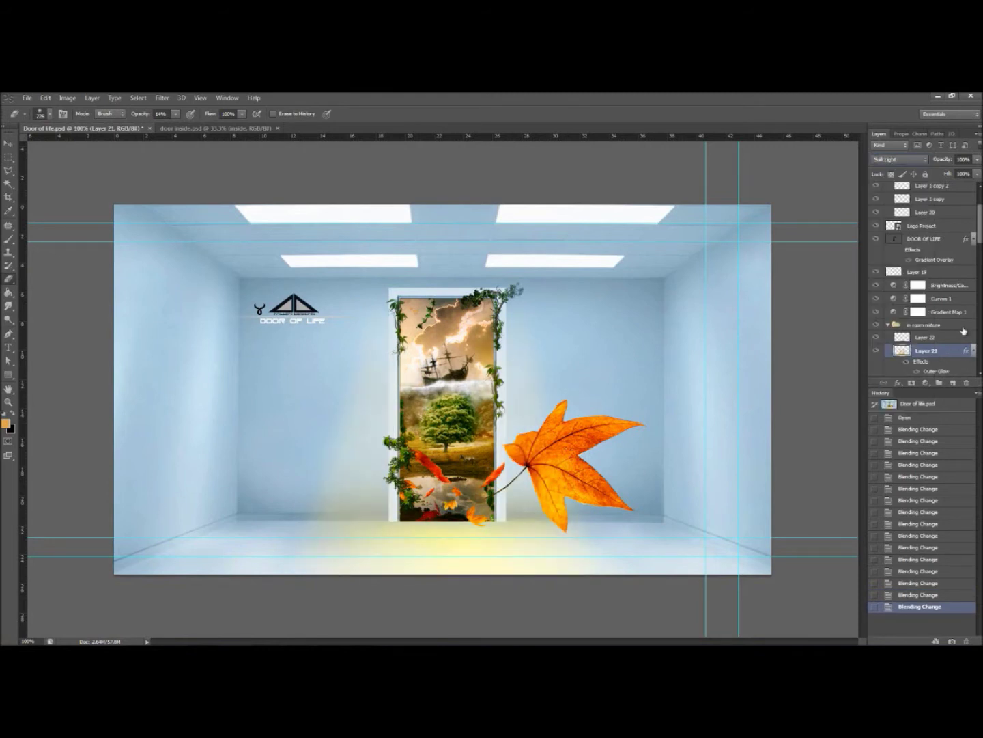
# Zoom out and back to 100%, then send the sticky notes behind Photoshop
pyautogui.hotkey('ctrl', '-')
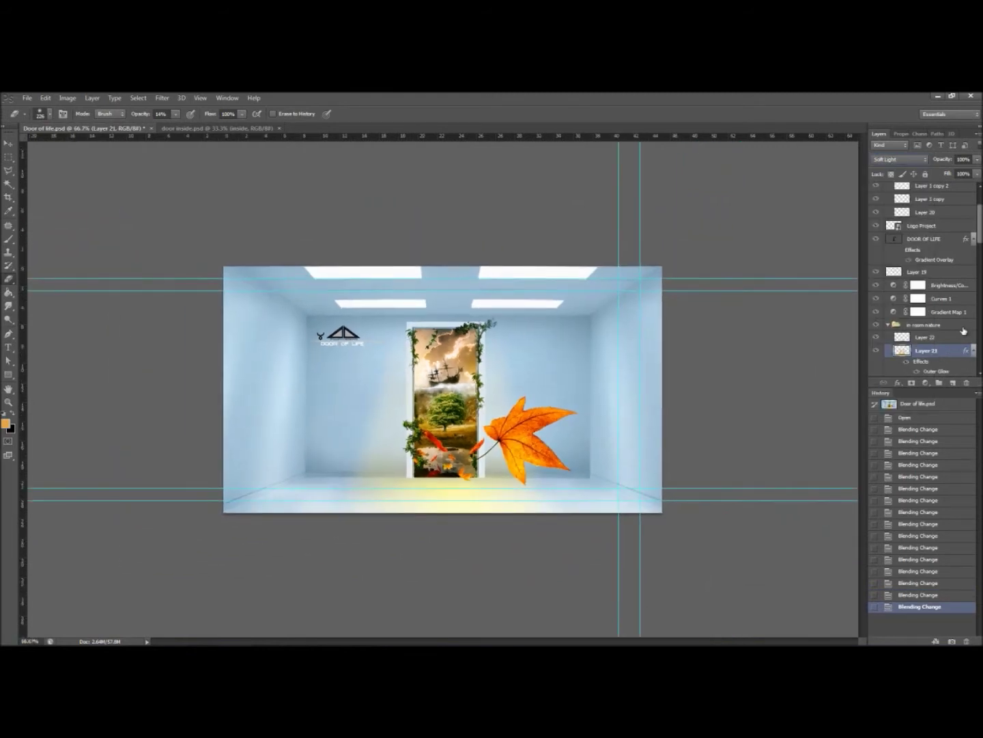
pyautogui.hotkey('ctrl', '+')
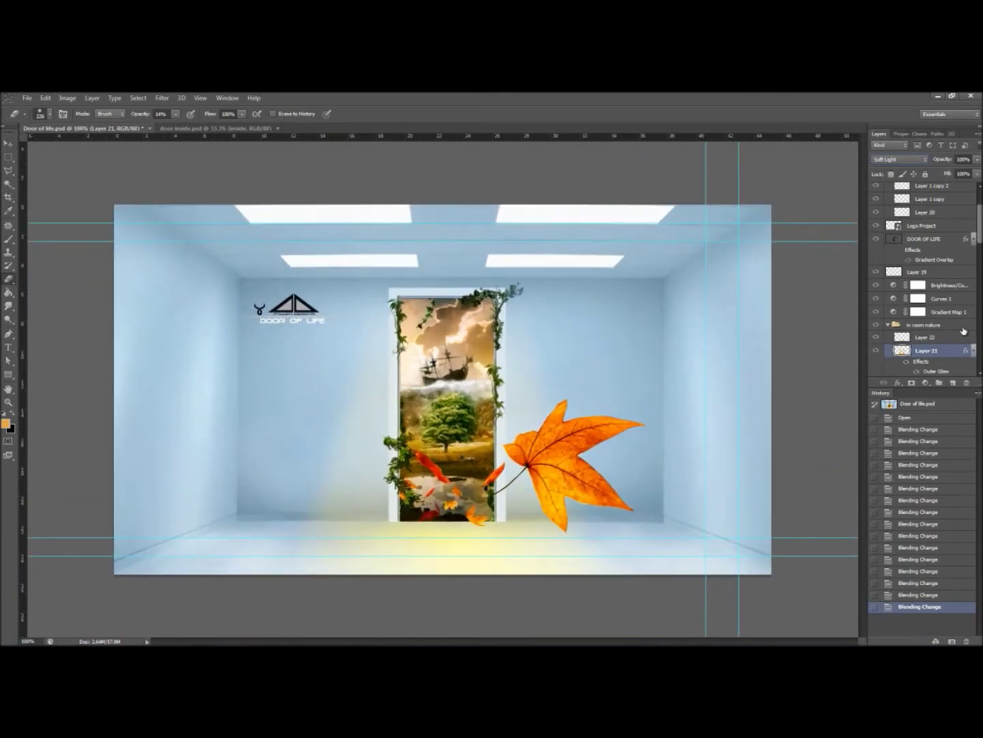
pyautogui.moveTo(78, 643)
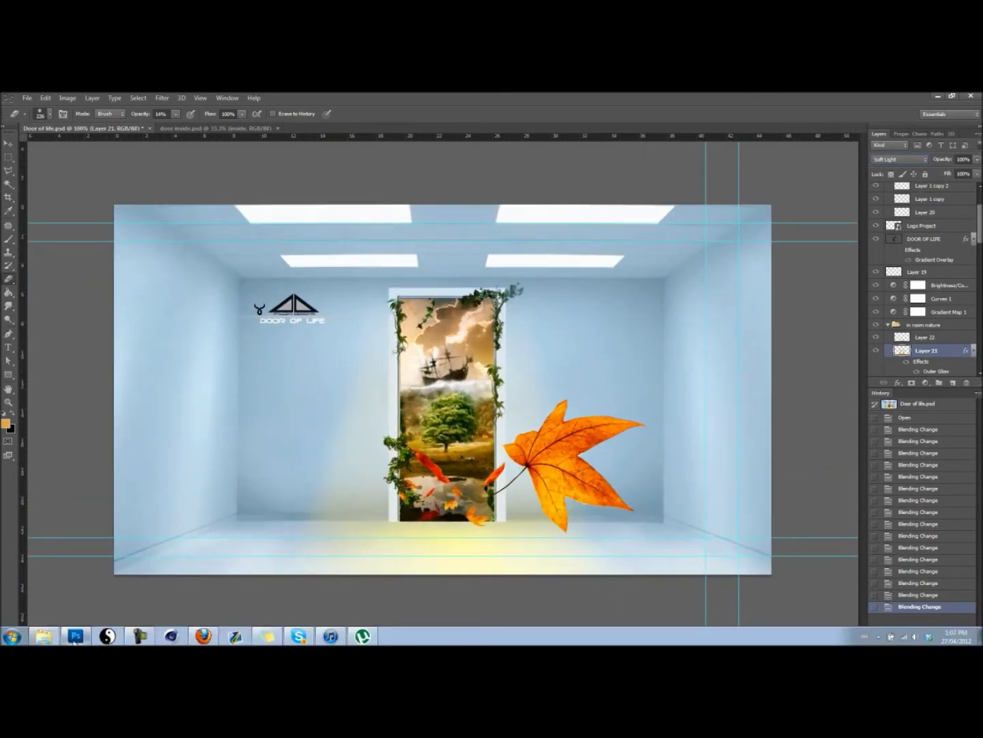
pyautogui.click(268, 636)
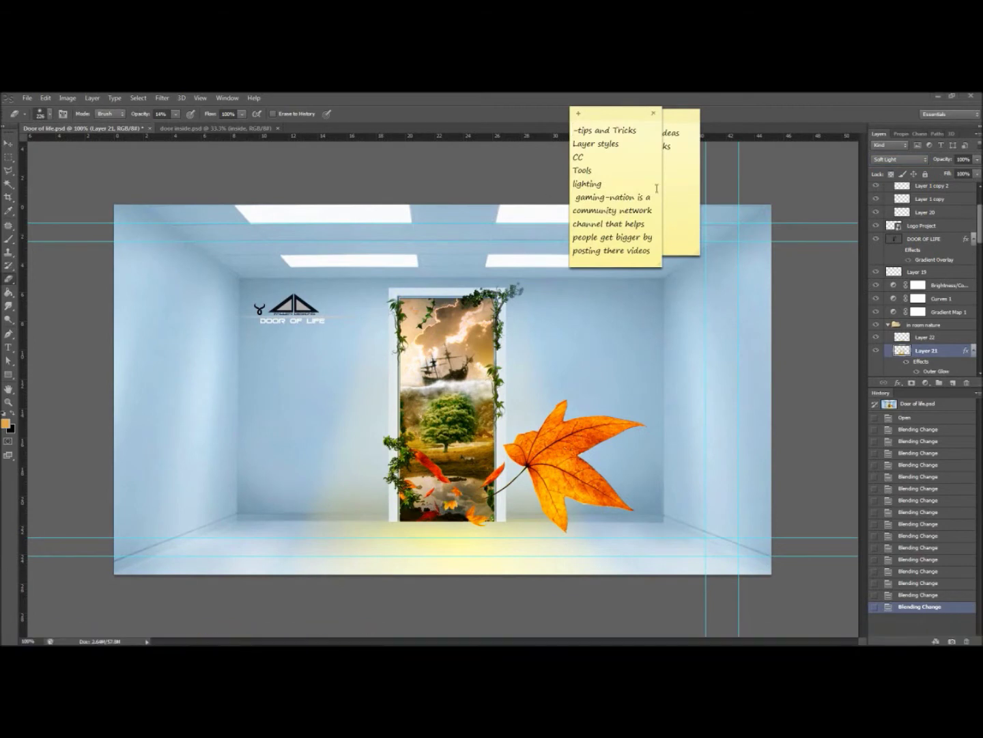
pyautogui.click(487, 183)
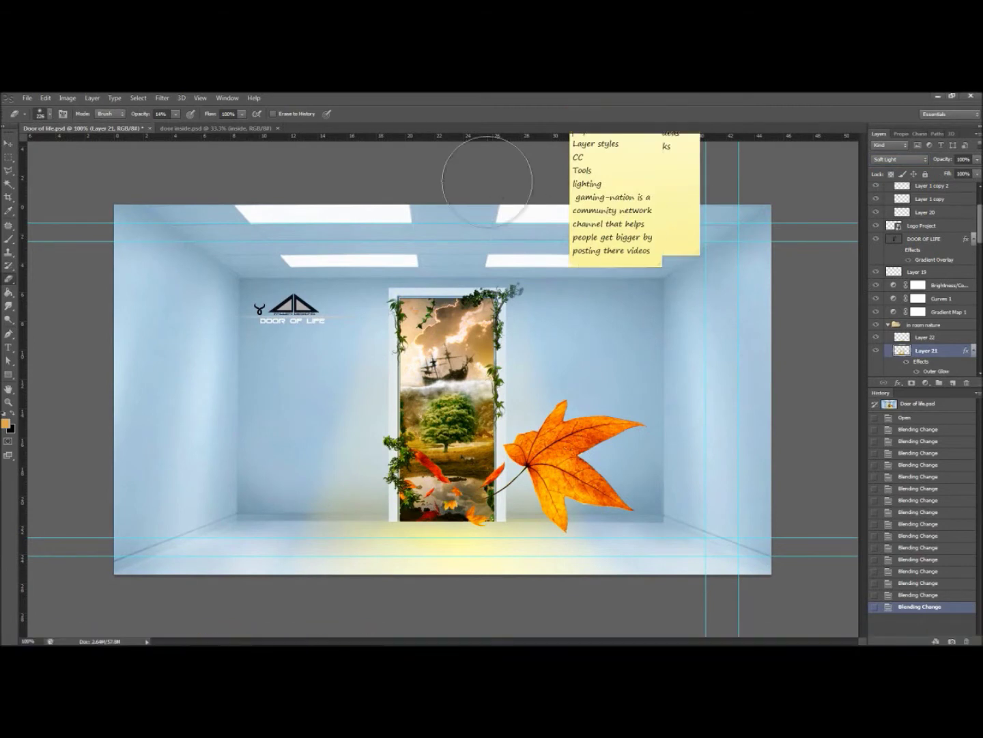
# Toggle Brightness/Contrast 1, Curves 1 and Gradient Map 1 off and on, then hide Gradient Map 1
pyautogui.click(7, 143)
pyautogui.scroll(3, 908, 287)
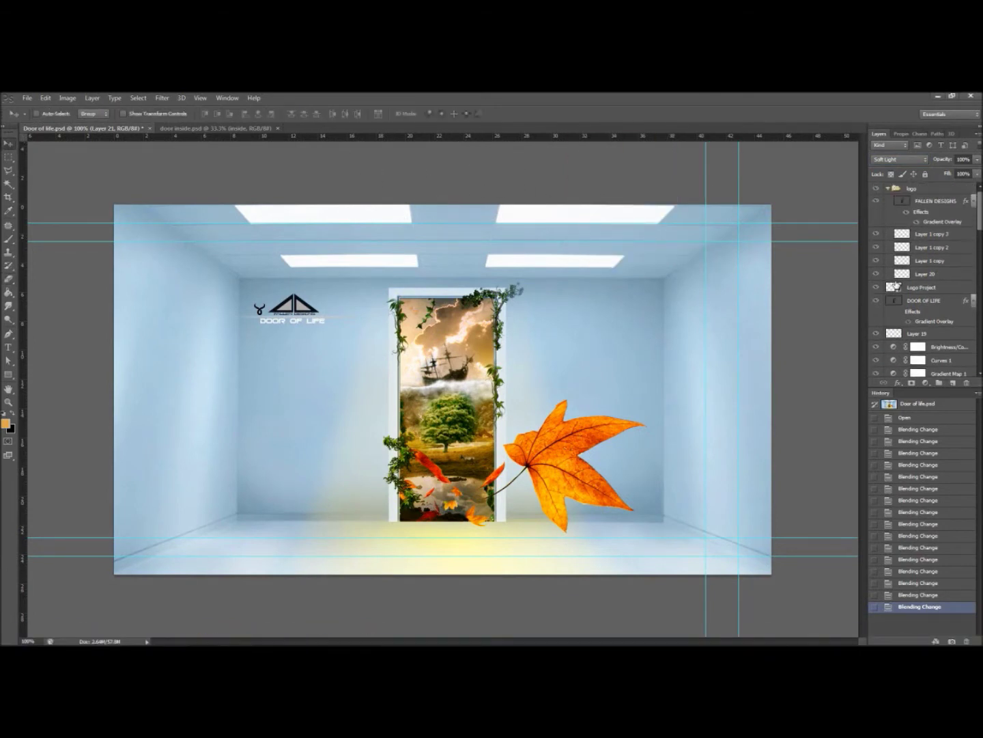
pyautogui.scroll(-2, 928, 294)
pyautogui.click(937, 299)
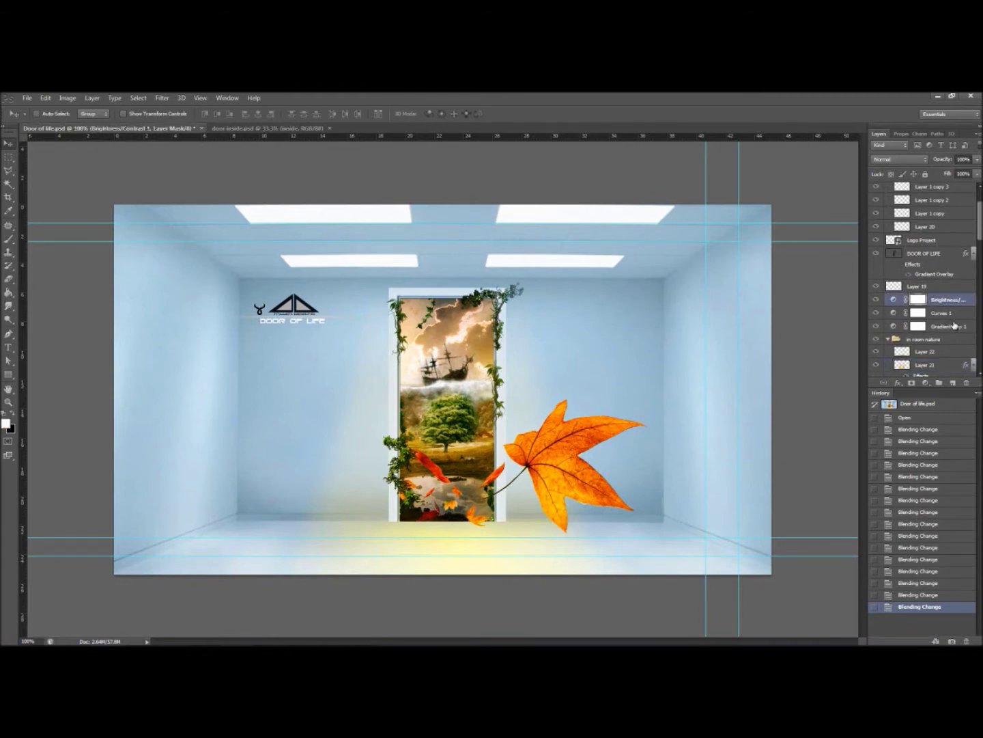
pyautogui.keyDown('shift'); pyautogui.click(954, 326); pyautogui.keyUp('shift')
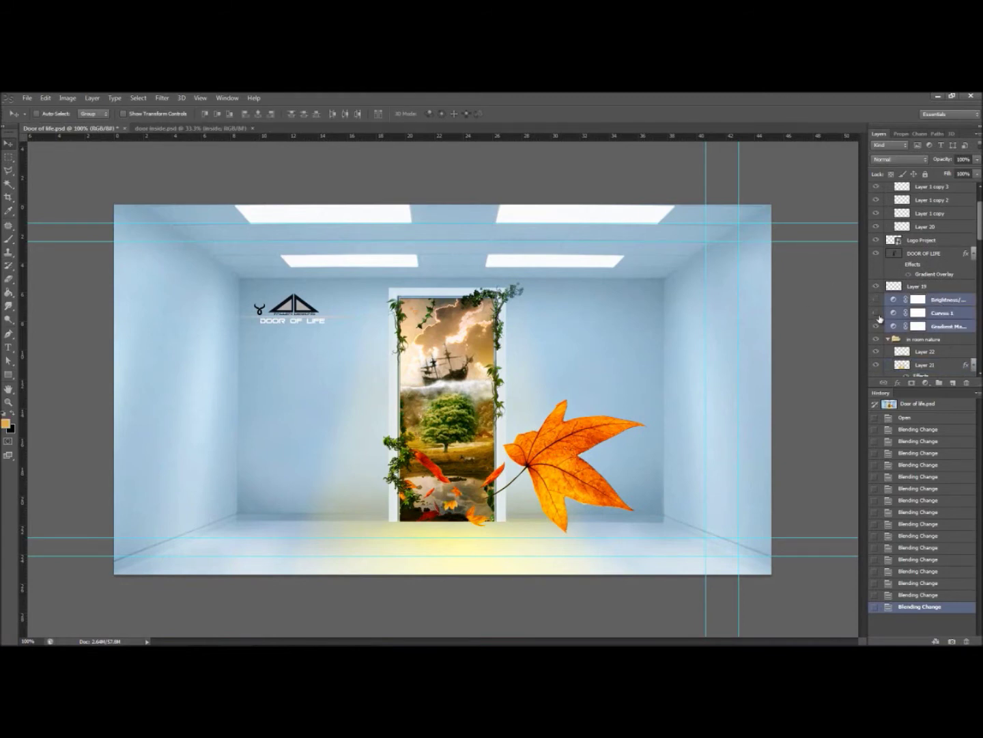
pyautogui.moveTo(876, 300); pyautogui.dragTo(876, 326)
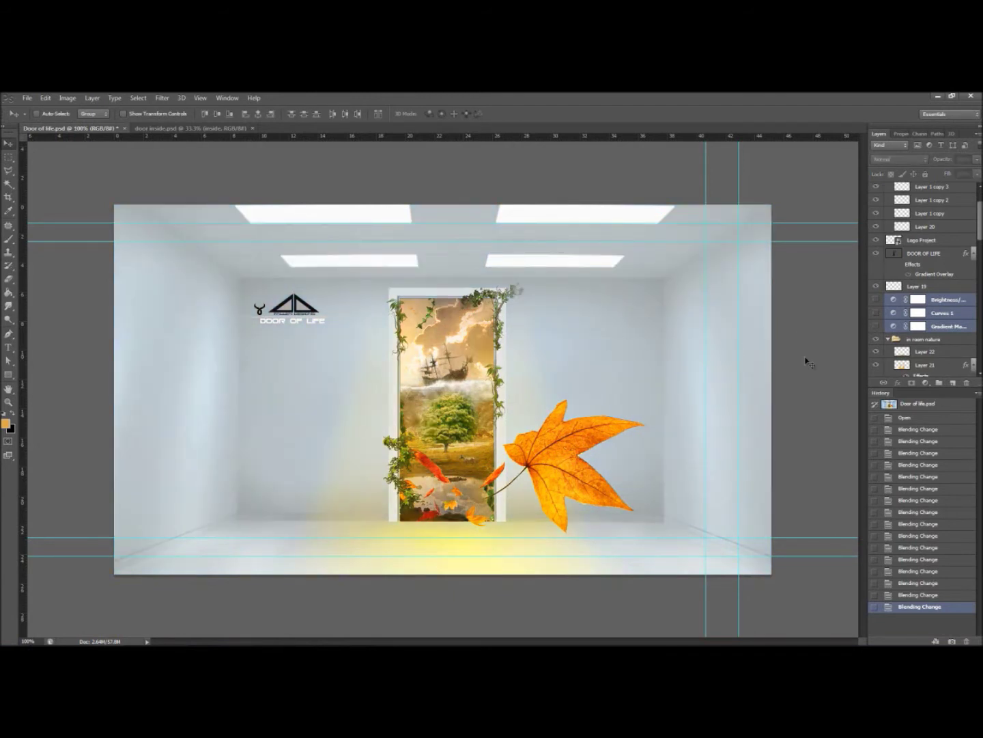
pyautogui.moveTo(877, 299); pyautogui.dragTo(876, 328)
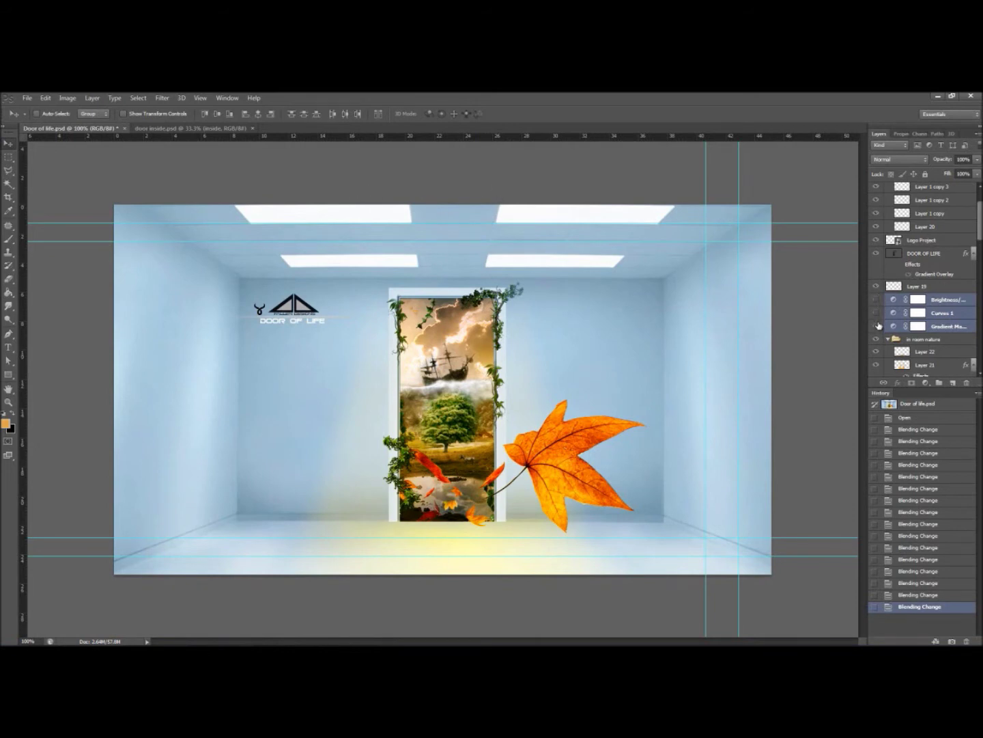
pyautogui.click(877, 326)
pyautogui.click(946, 326)
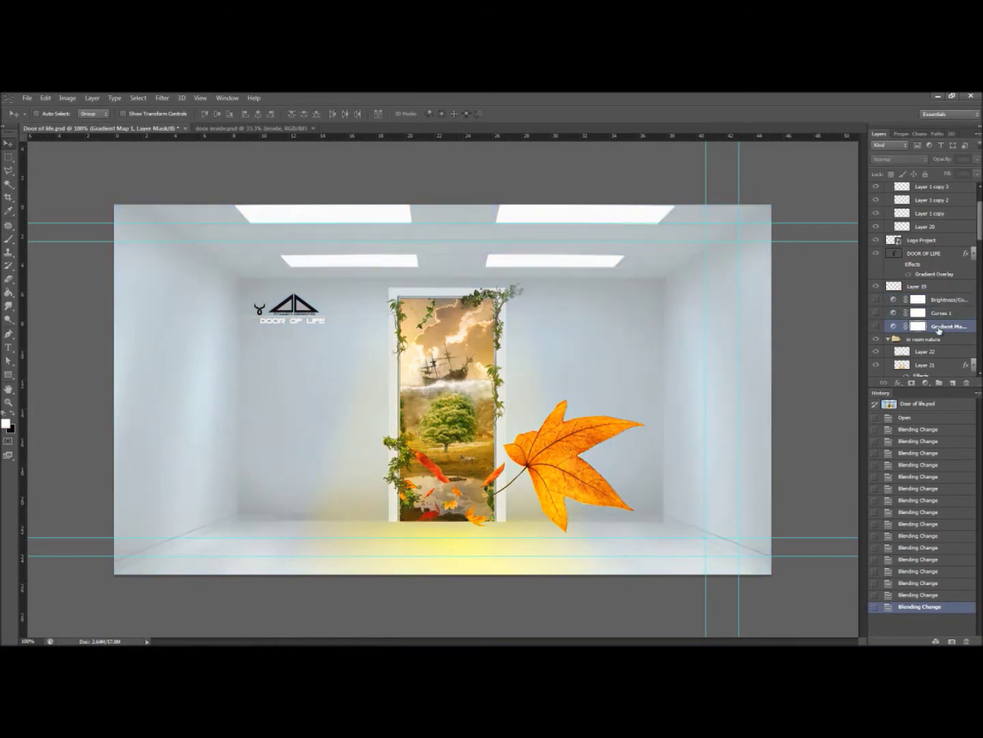
# Add a new Gradient Map adjustment layer from the Layer menu
pyautogui.click(93, 97)
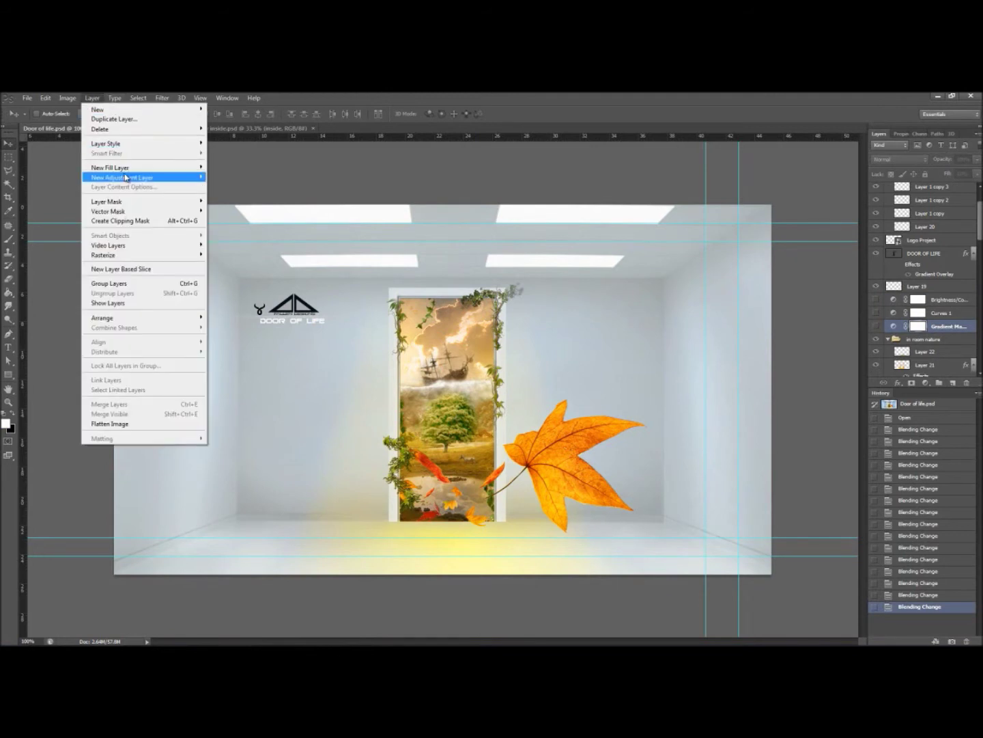
pyautogui.moveTo(127, 177)
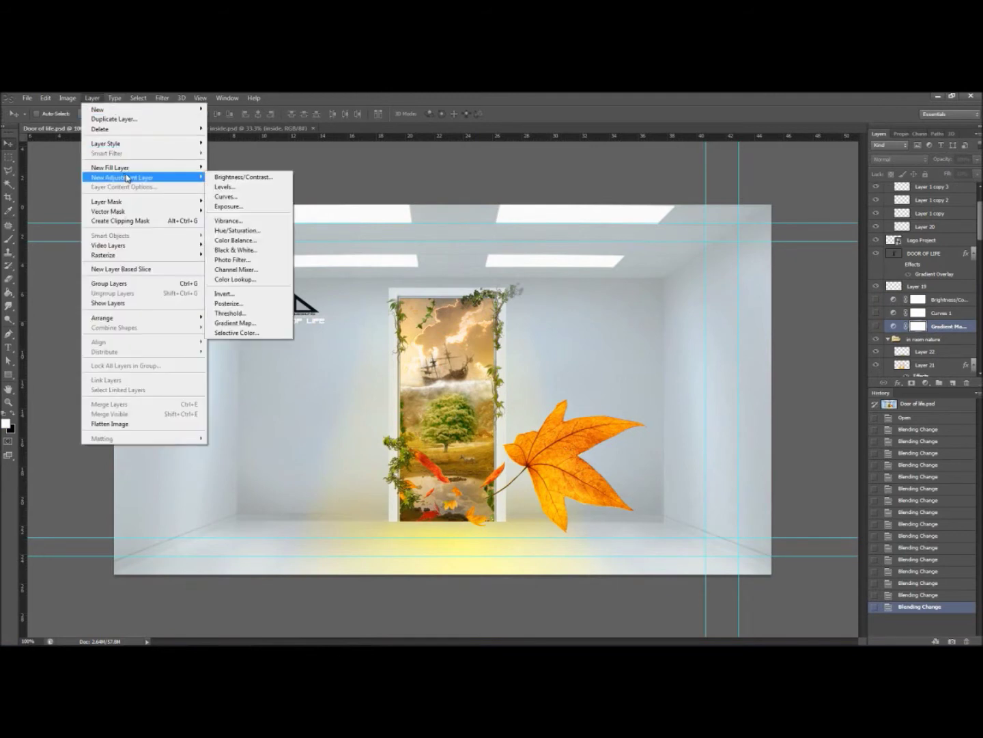
pyautogui.click(241, 322)
pyautogui.click(739, 241)
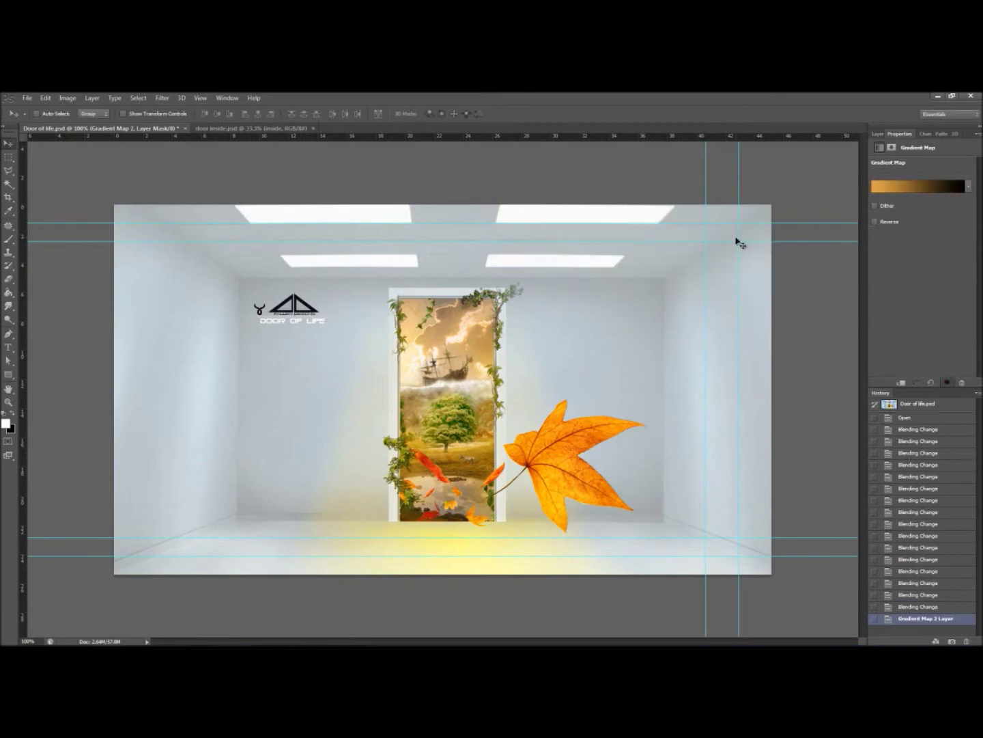
# In the Gradient Editor, set the left gradient stop to a deep green
pyautogui.click(919, 187)
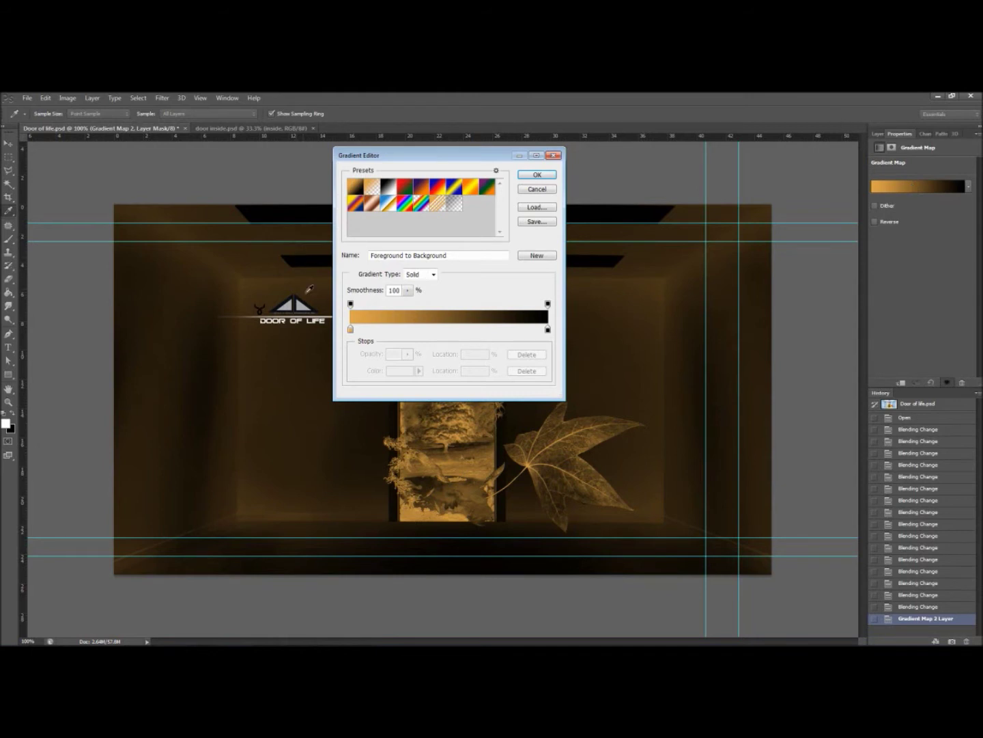
pyautogui.doubleClick(351, 330)
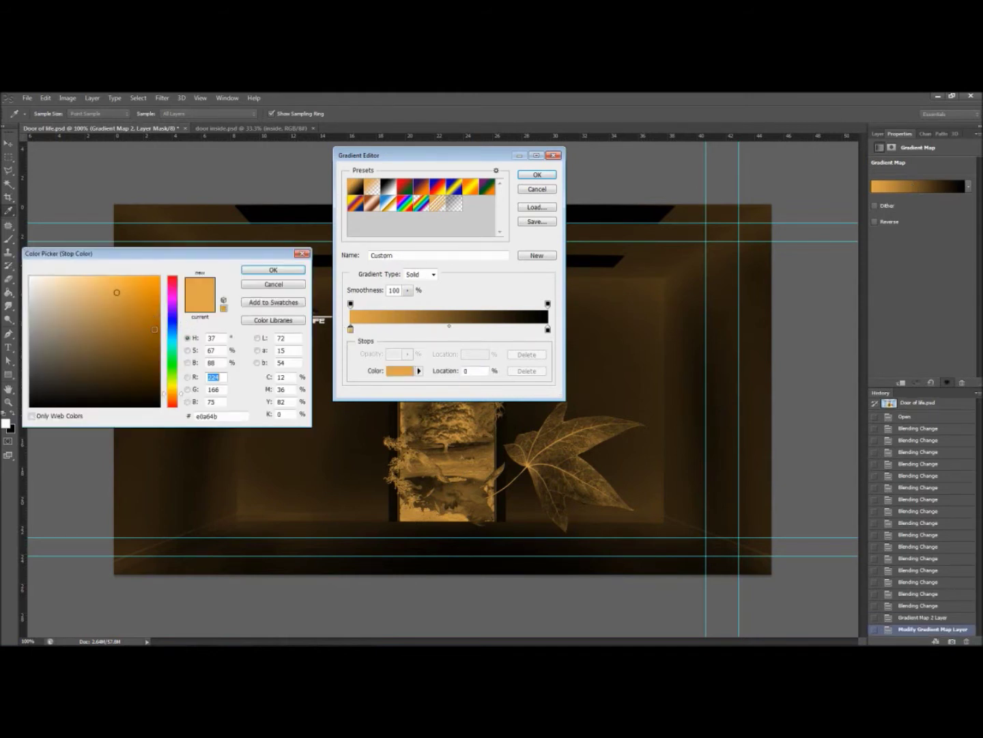
pyautogui.moveTo(172, 393)
pyautogui.mouseDown()
pyautogui.moveTo(173, 364)
pyautogui.moveTo(172, 376)
pyautogui.moveTo(157, 375)
pyautogui.mouseUp()
pyautogui.click(158, 373)
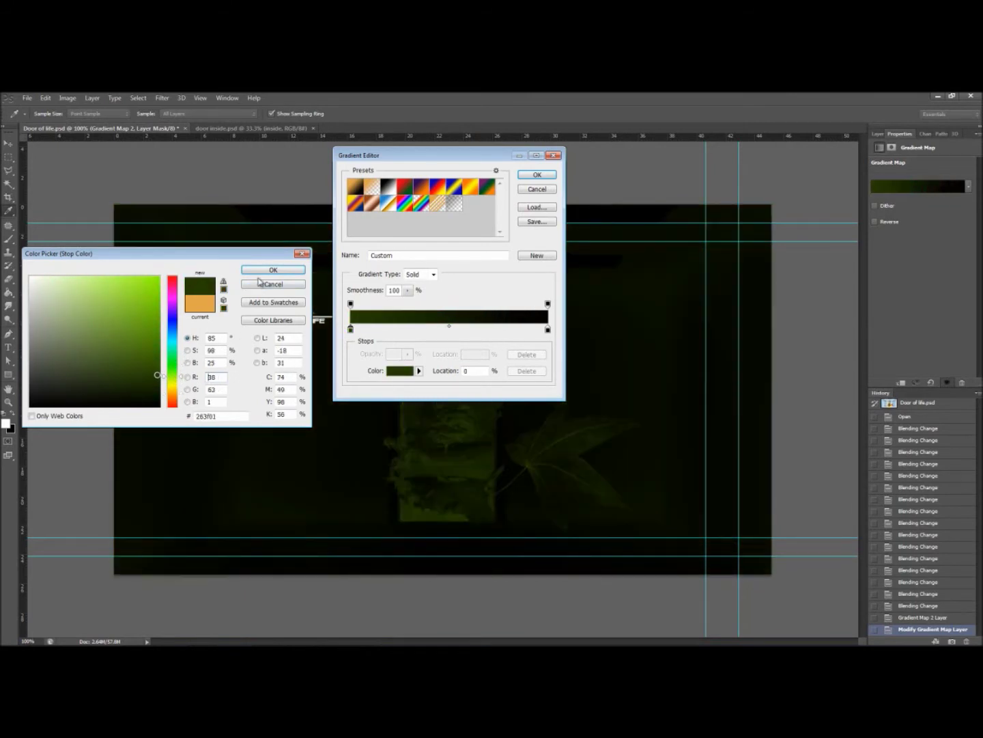
pyautogui.click(272, 273)
# Set the right gradient stop to light cyan-blue and apply the green-to-blue gradient
pyautogui.click(549, 331)
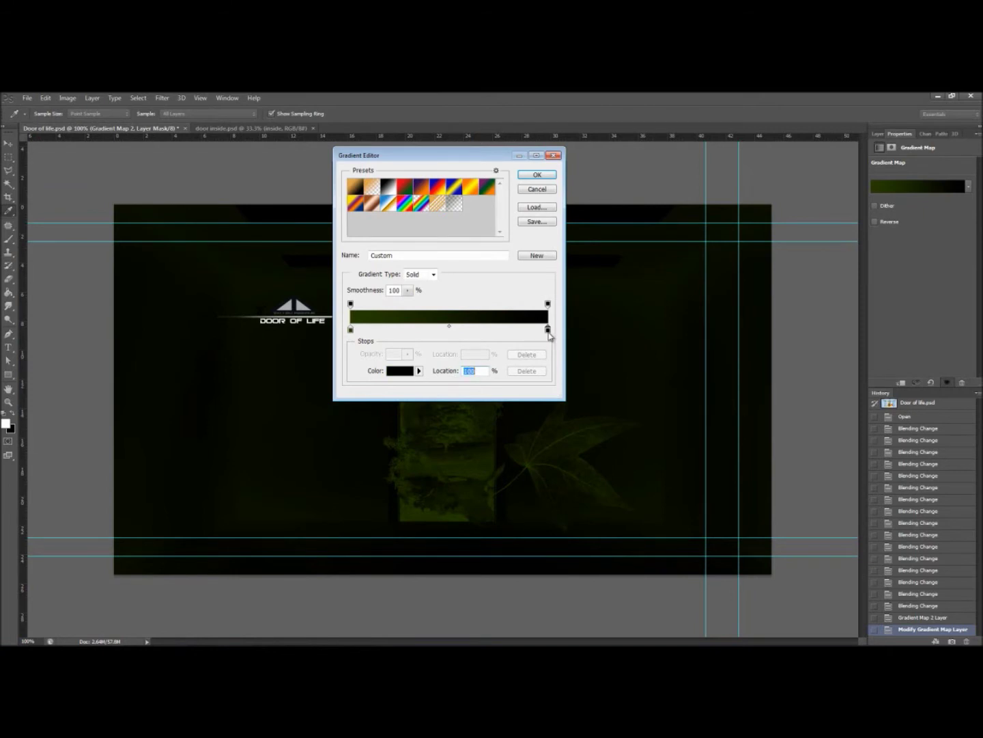
pyautogui.doubleClick(548, 329)
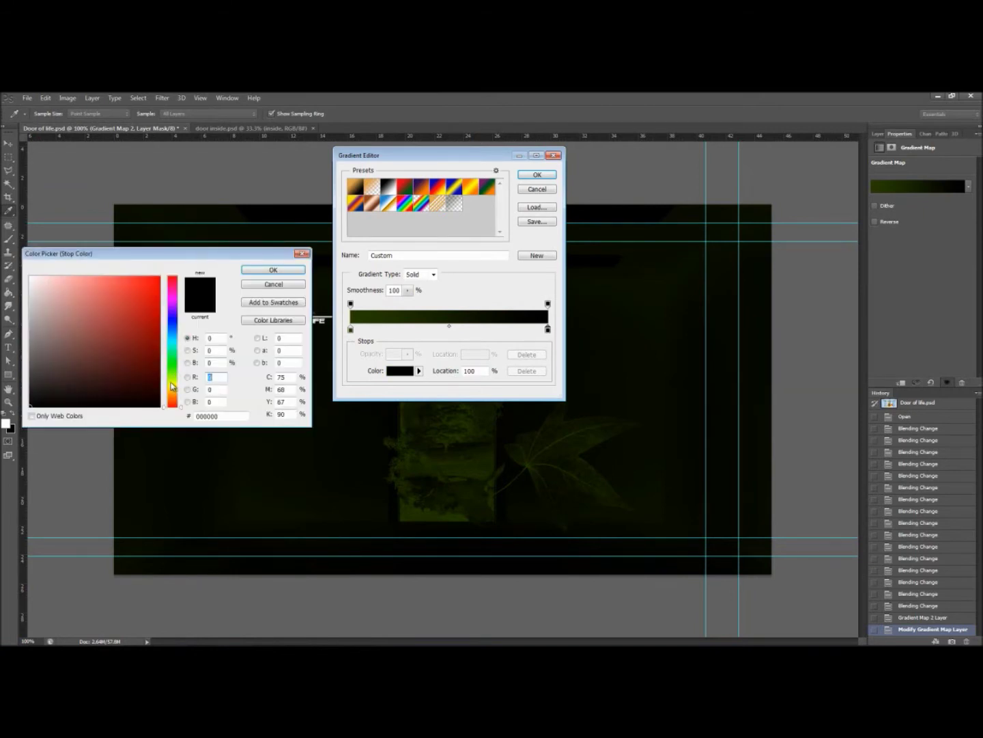
pyautogui.moveTo(170, 386); pyautogui.dragTo(122, 287)
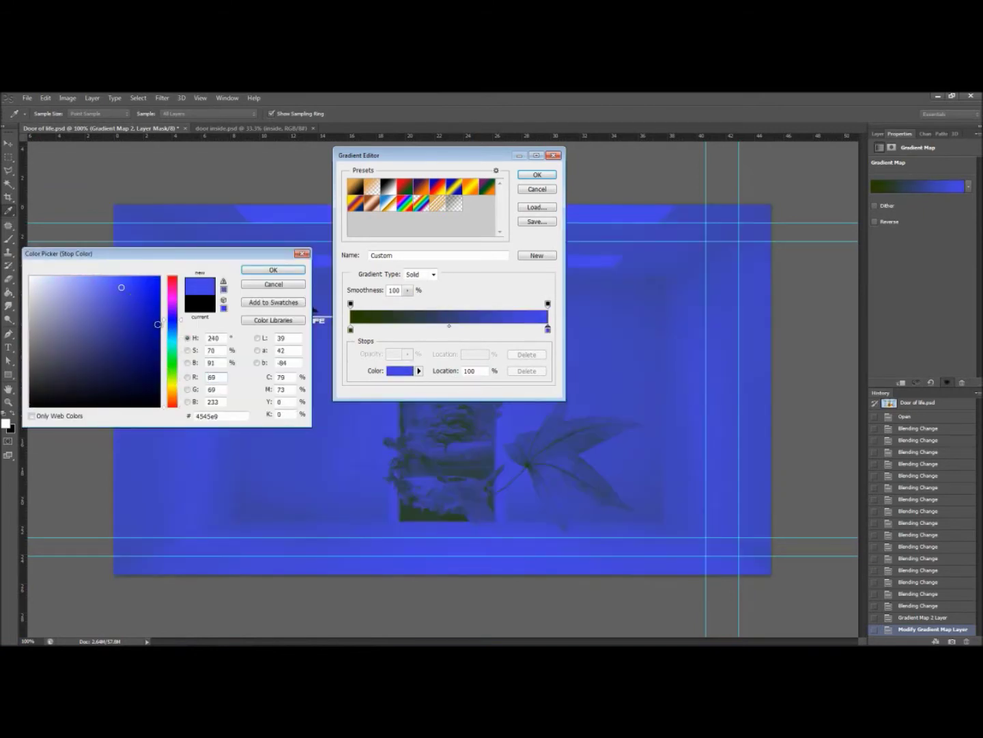
pyautogui.moveTo(171, 320); pyautogui.dragTo(170, 333)
pyautogui.click(126, 289)
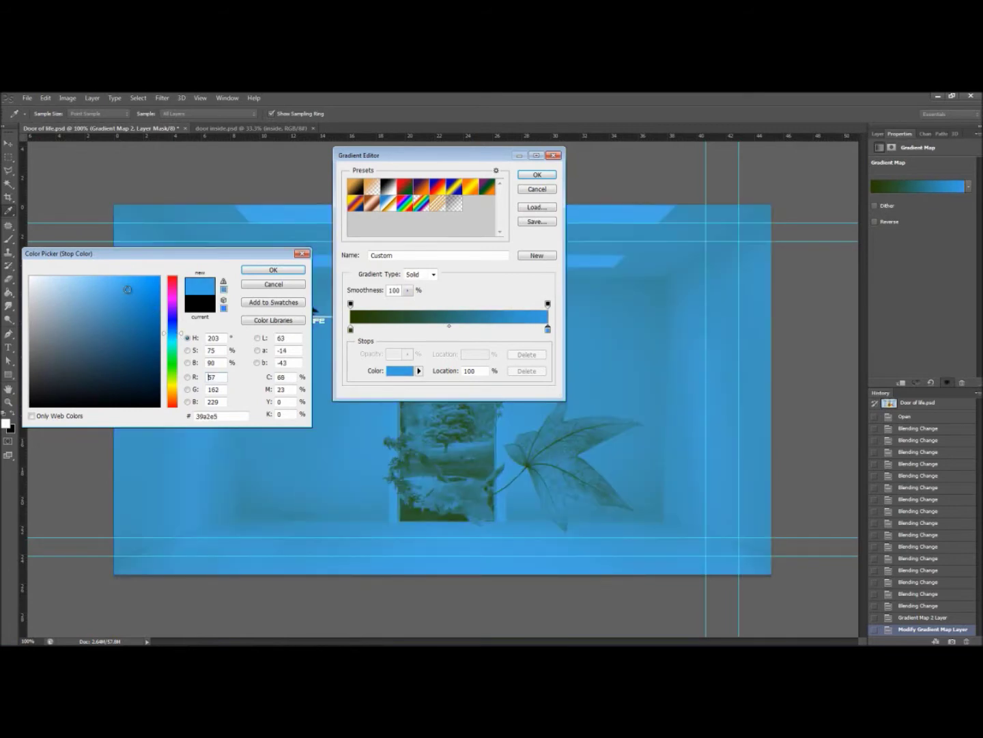
pyautogui.moveTo(127, 289); pyautogui.dragTo(120, 285)
pyautogui.click(274, 270)
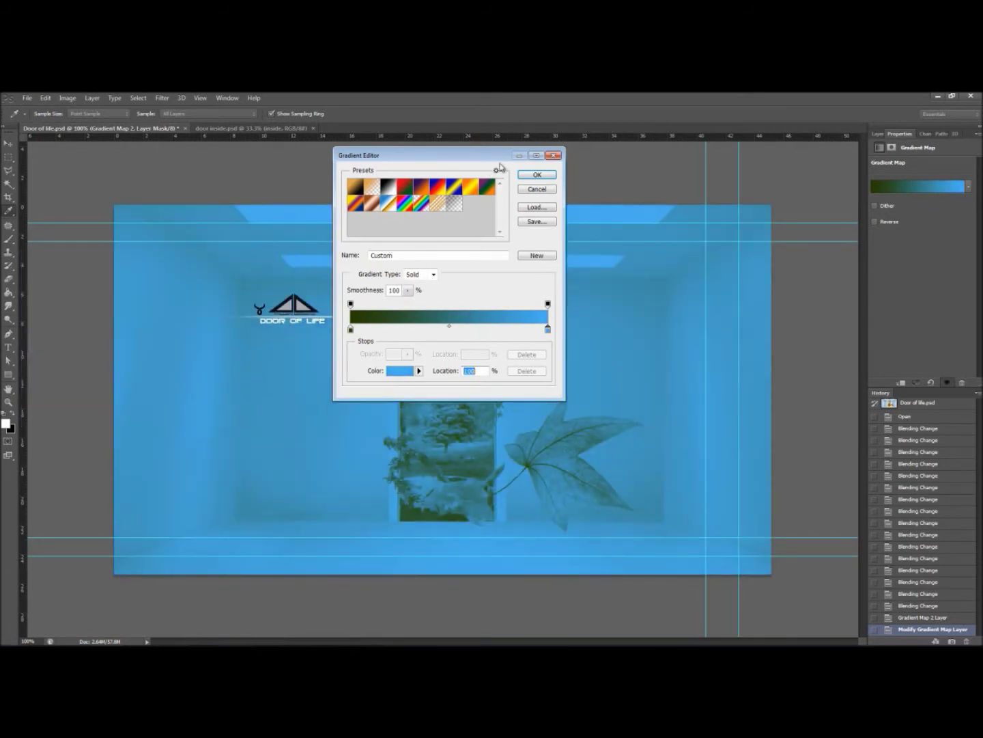
pyautogui.click(537, 175)
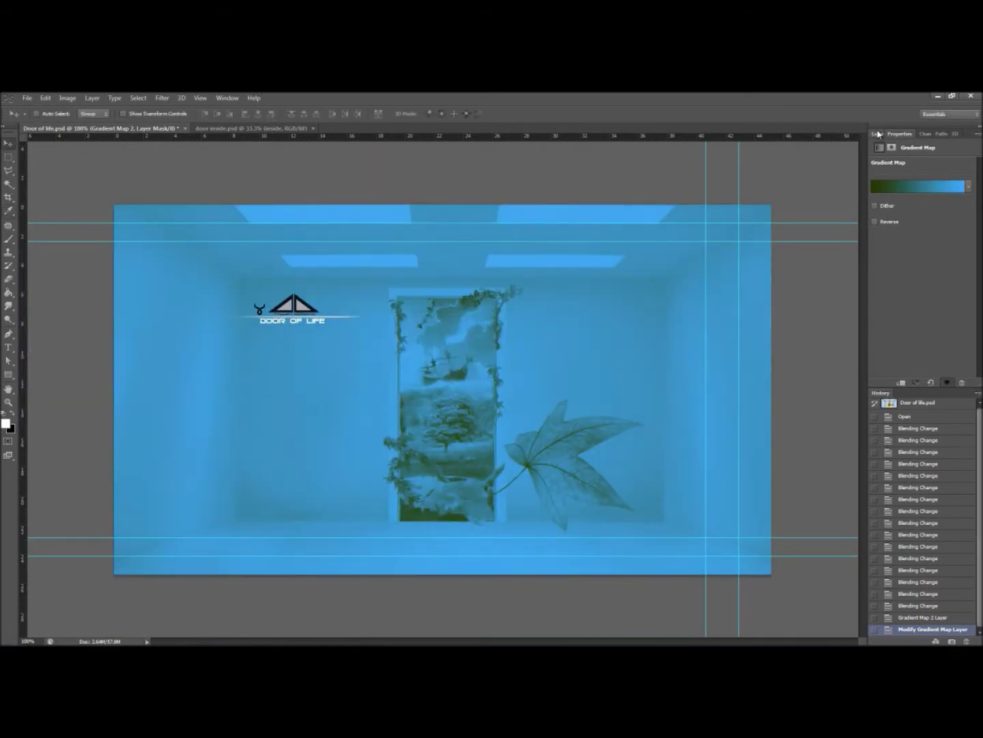
pyautogui.click(879, 134)
# Set Gradient Map 2's blend mode to Overlay
pyautogui.click(919, 158)
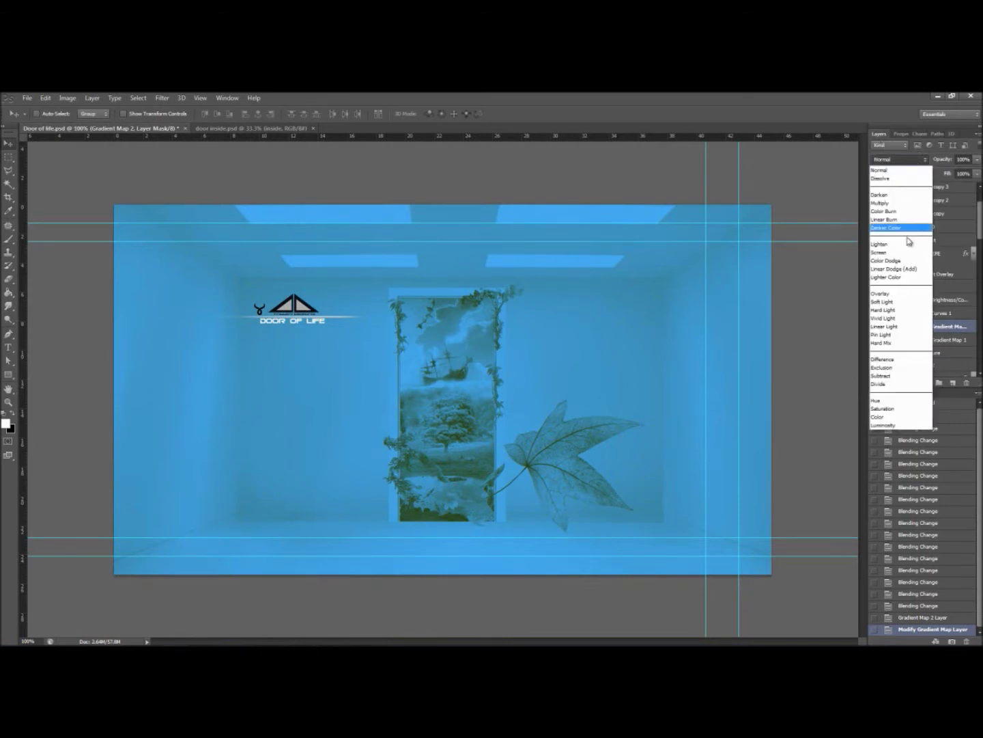
pyautogui.click(888, 303)
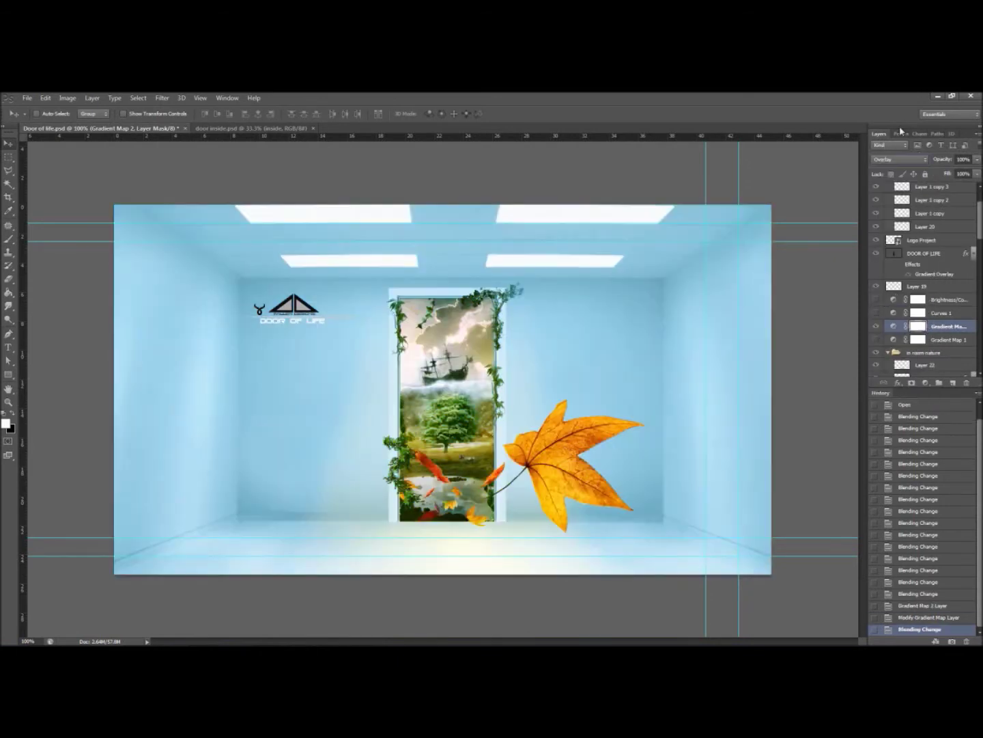
pyautogui.scroll(-1, 897, 161)
pyautogui.scroll(1, 898, 161)
pyautogui.scroll(-1, 899, 161)
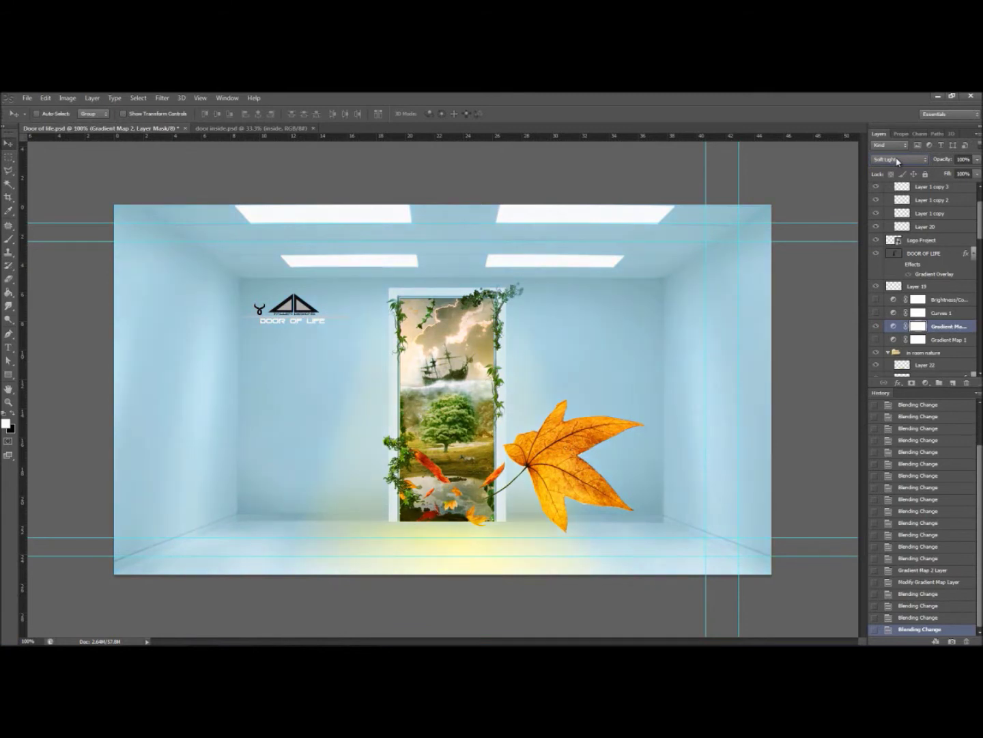
pyautogui.scroll(1, 899, 162)
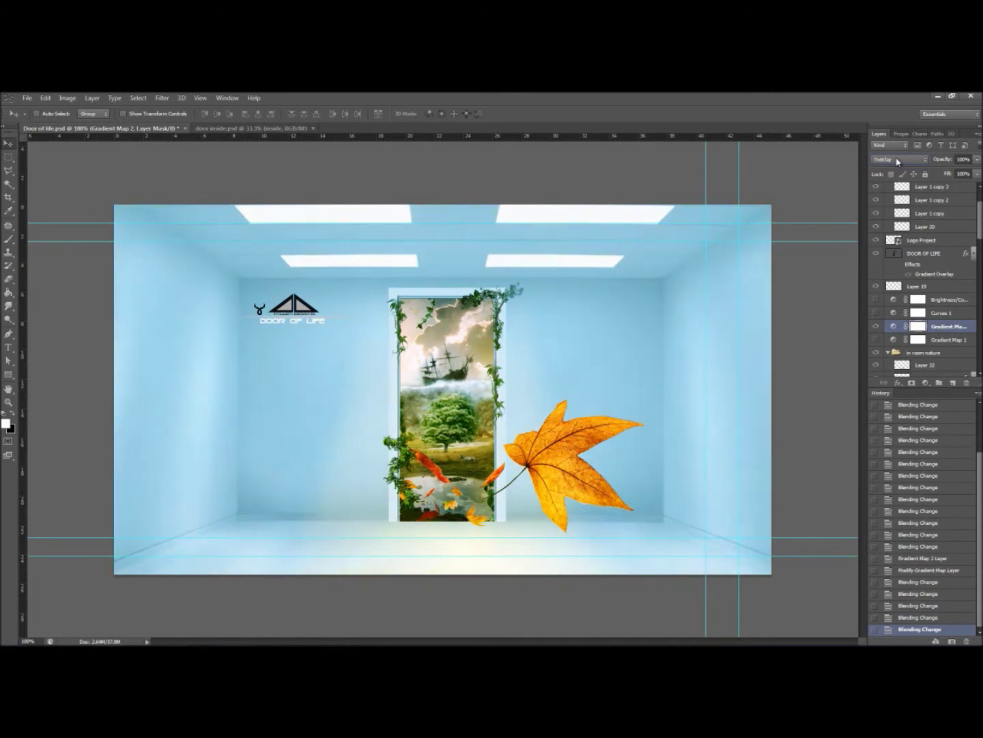
# Set Gradient Map 2's Fill to about 54%, compare it on and off, then delete it
pyautogui.click(979, 176)
pyautogui.moveTo(975, 186); pyautogui.dragTo(946, 187)
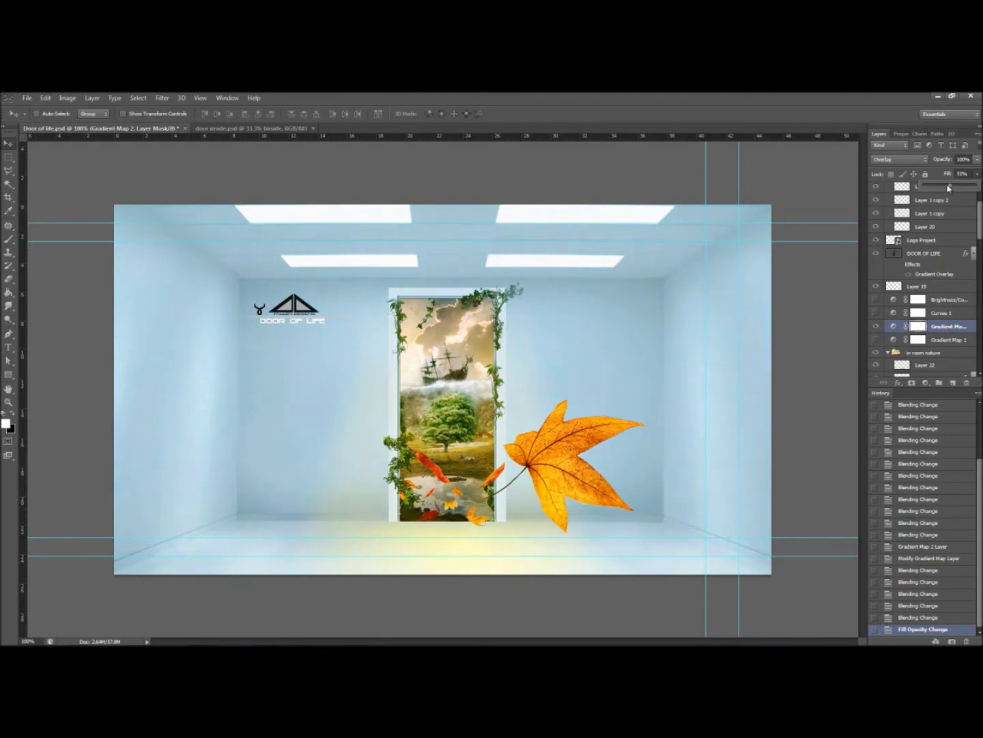
pyautogui.moveTo(944, 190); pyautogui.dragTo(953, 187)
pyautogui.click(875, 327)
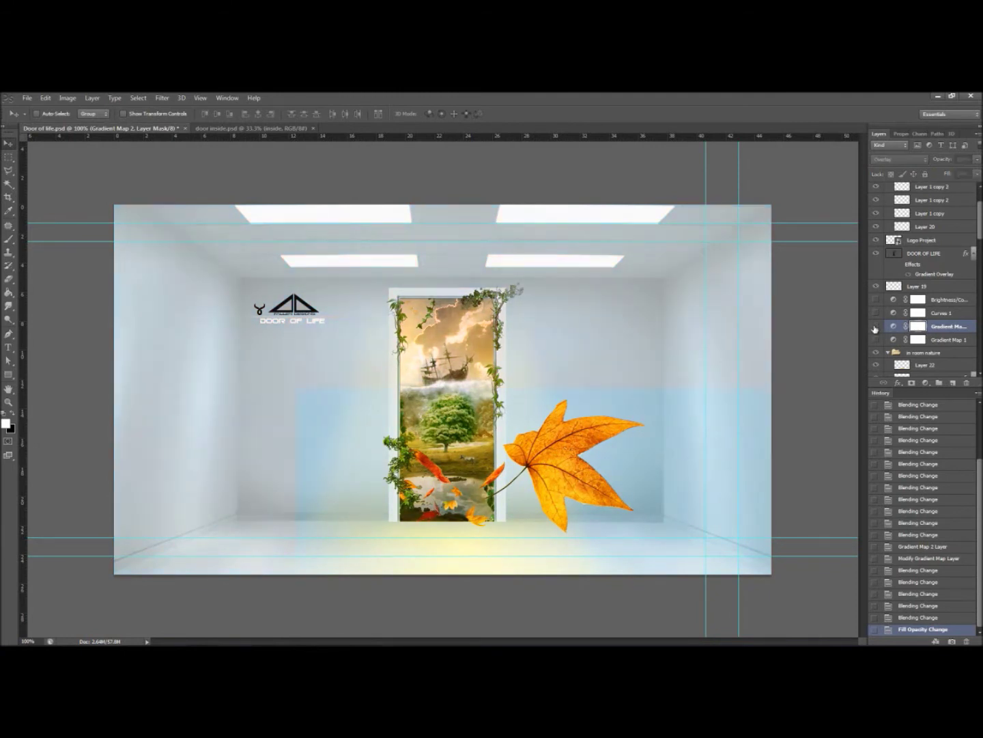
pyautogui.click(876, 327)
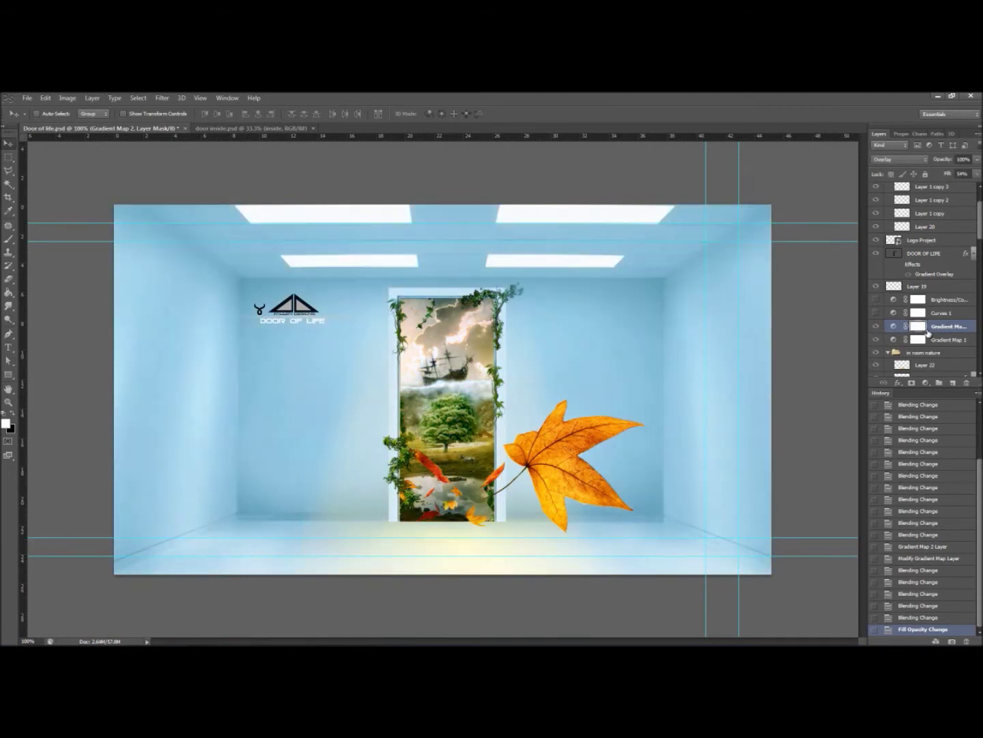
pyautogui.press('Delete')
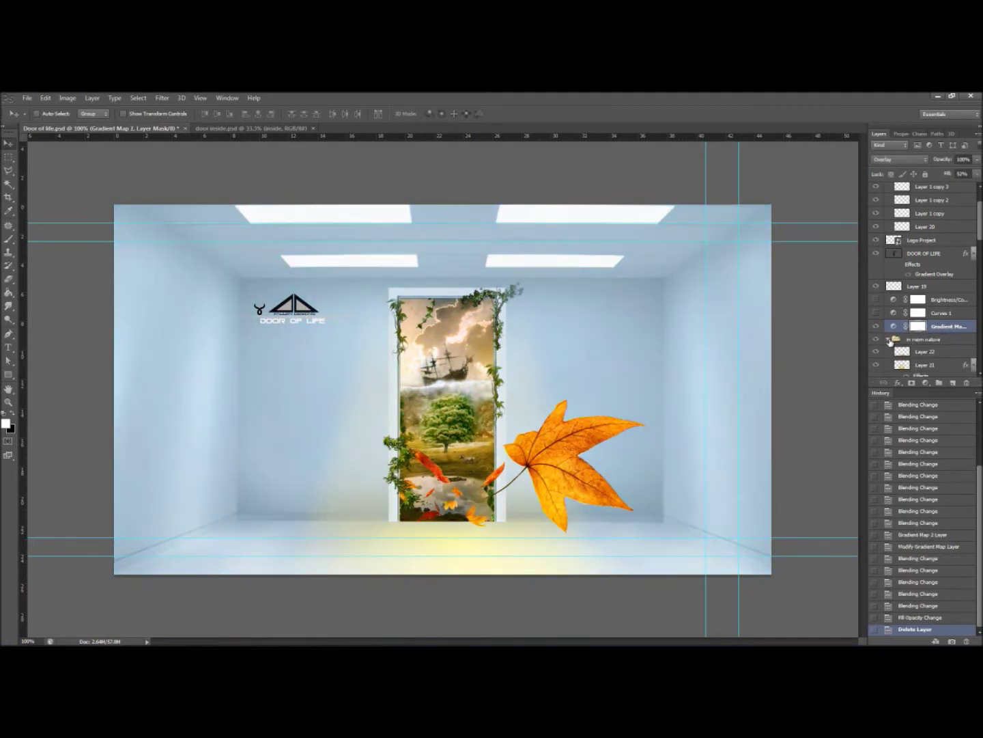
pyautogui.click(937, 313)
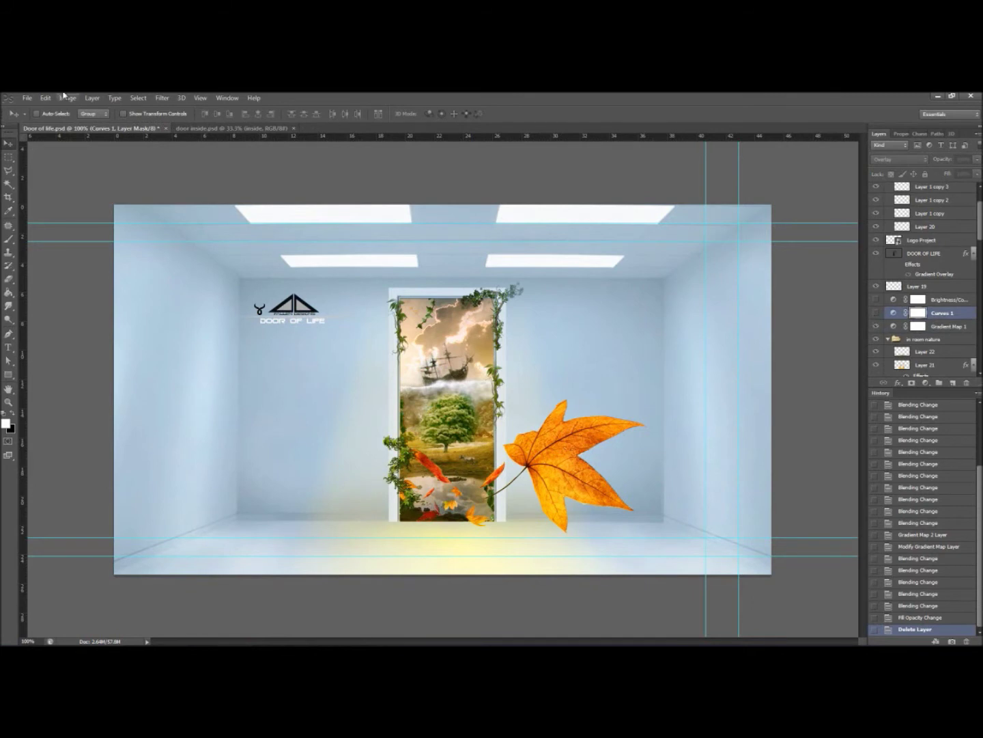
# Add a Curves 2 adjustment layer and raise its curve to brighten the image
pyautogui.click(92, 97)
pyautogui.moveTo(166, 179)
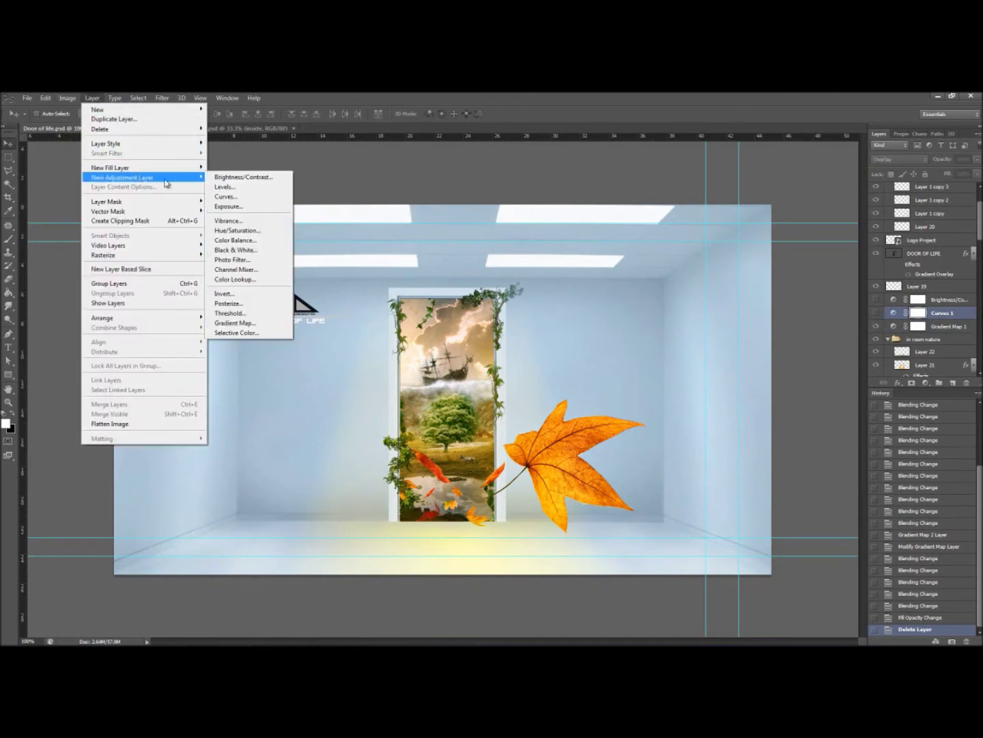
pyautogui.click(247, 197)
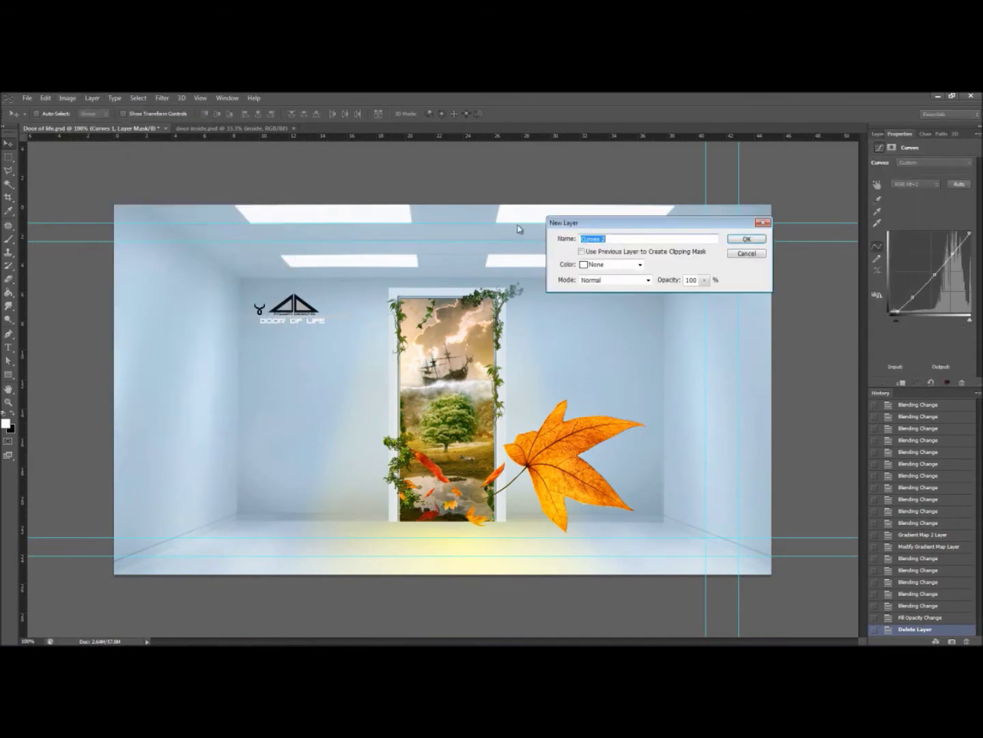
pyautogui.click(748, 238)
pyautogui.moveTo(941, 272)
pyautogui.mouseDown()
pyautogui.moveTo(915, 274)
pyautogui.moveTo(932, 301)
pyautogui.moveTo(922, 280)
pyautogui.mouseUp()
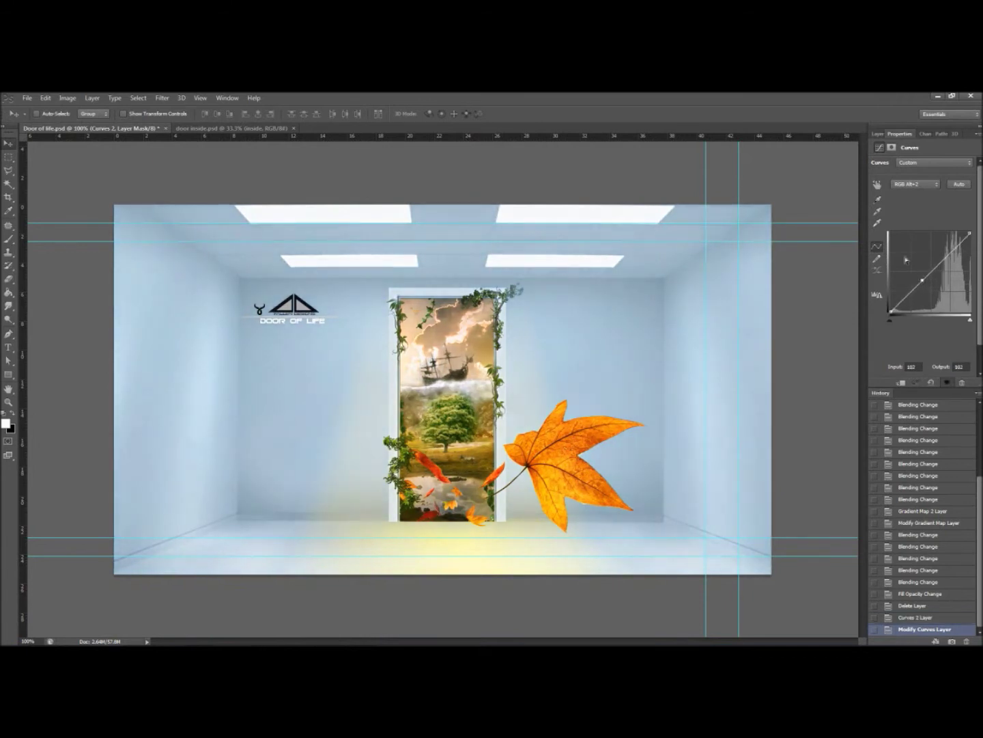
# Turn on Curves 1 and delete the Curves 2 layer
pyautogui.click(878, 134)
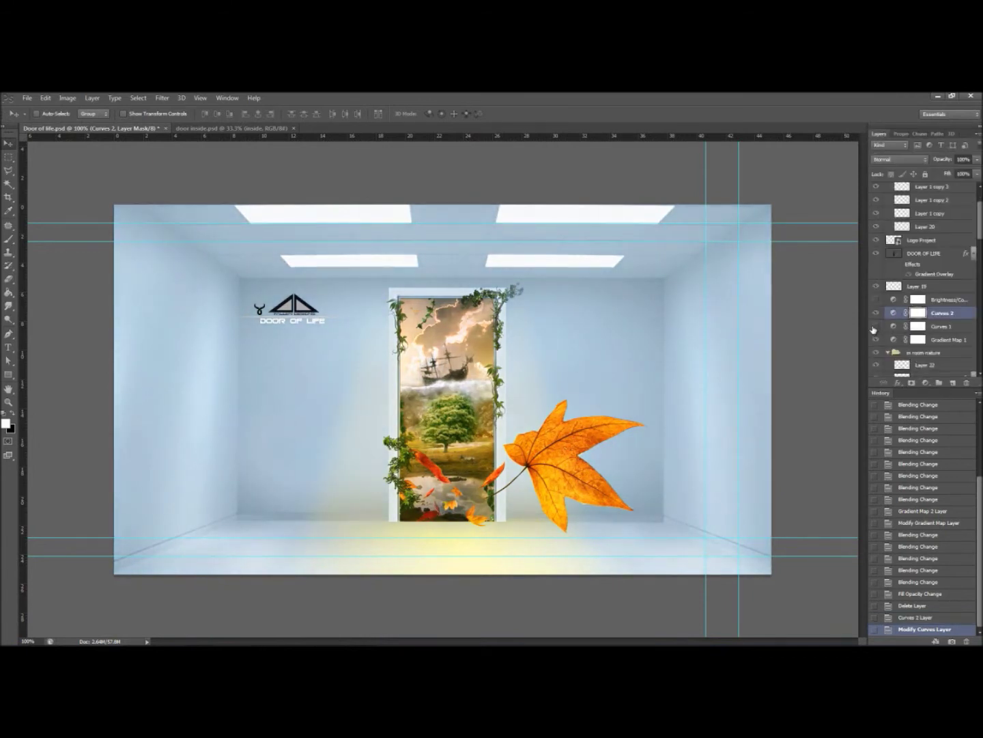
pyautogui.click(876, 327)
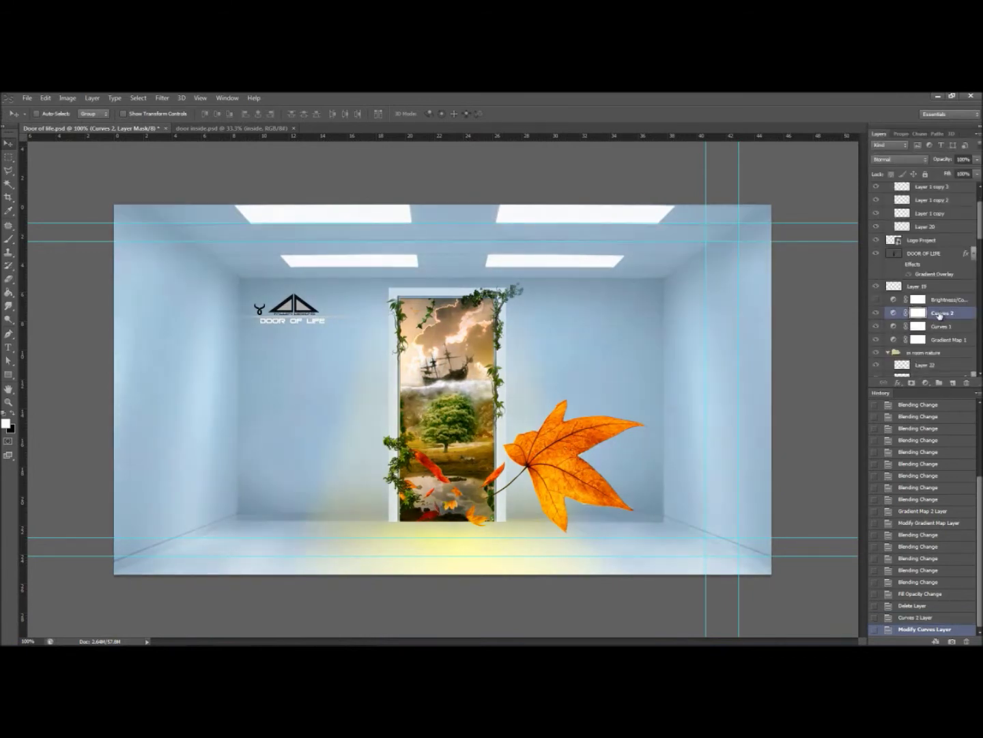
pyautogui.press('Delete')
pyautogui.click(946, 299)
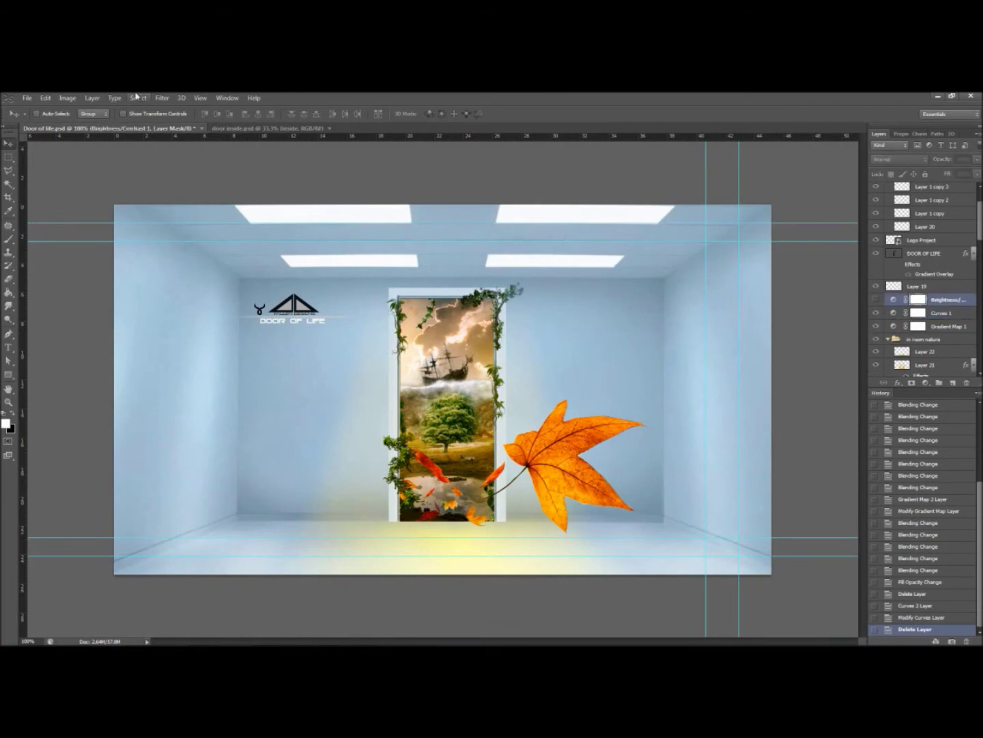
# Open the Layer menu without choosing anything, then briefly show and hide the sticky notes
pyautogui.click(91, 98)
pyautogui.moveTo(142, 178)
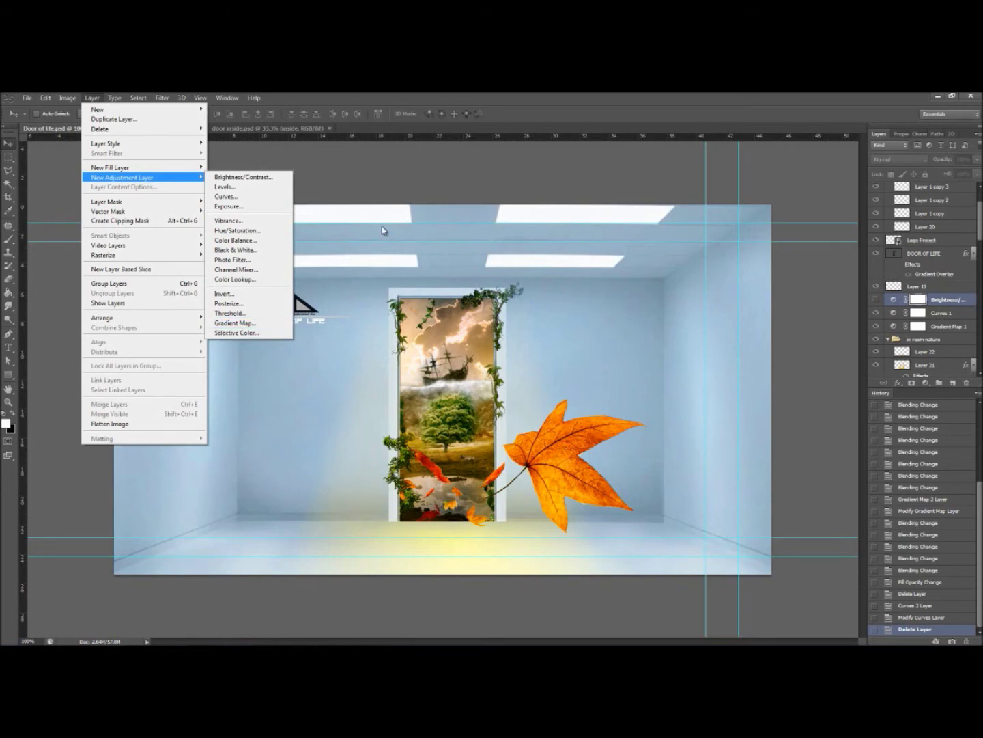
pyautogui.click(75, 203)
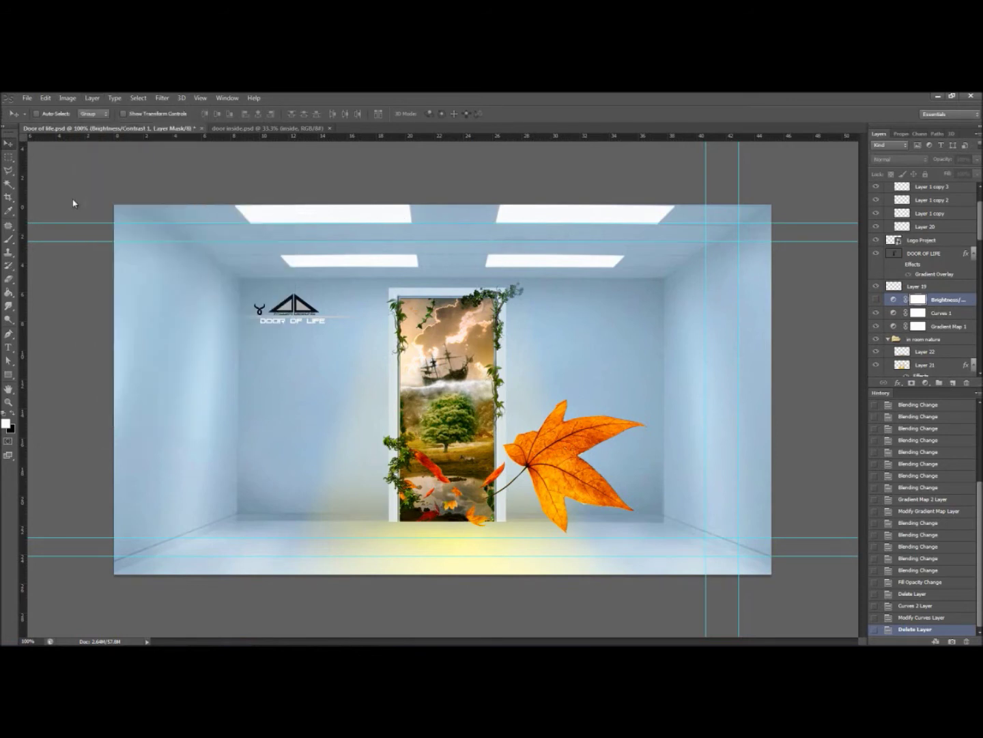
pyautogui.click(277, 639)
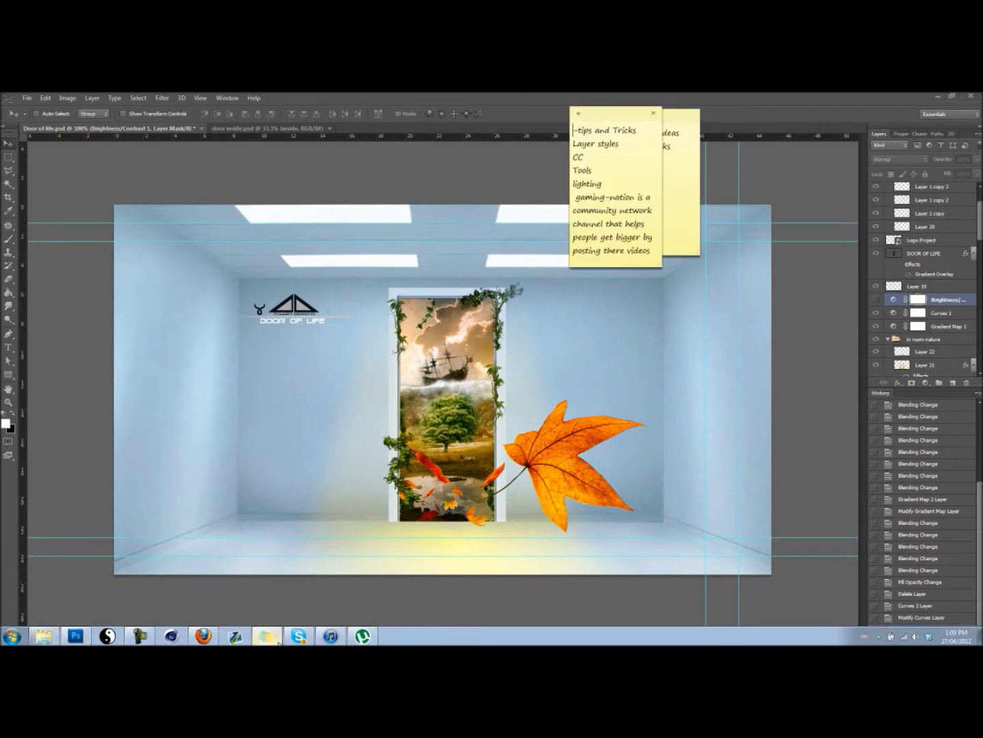
pyautogui.click(277, 639)
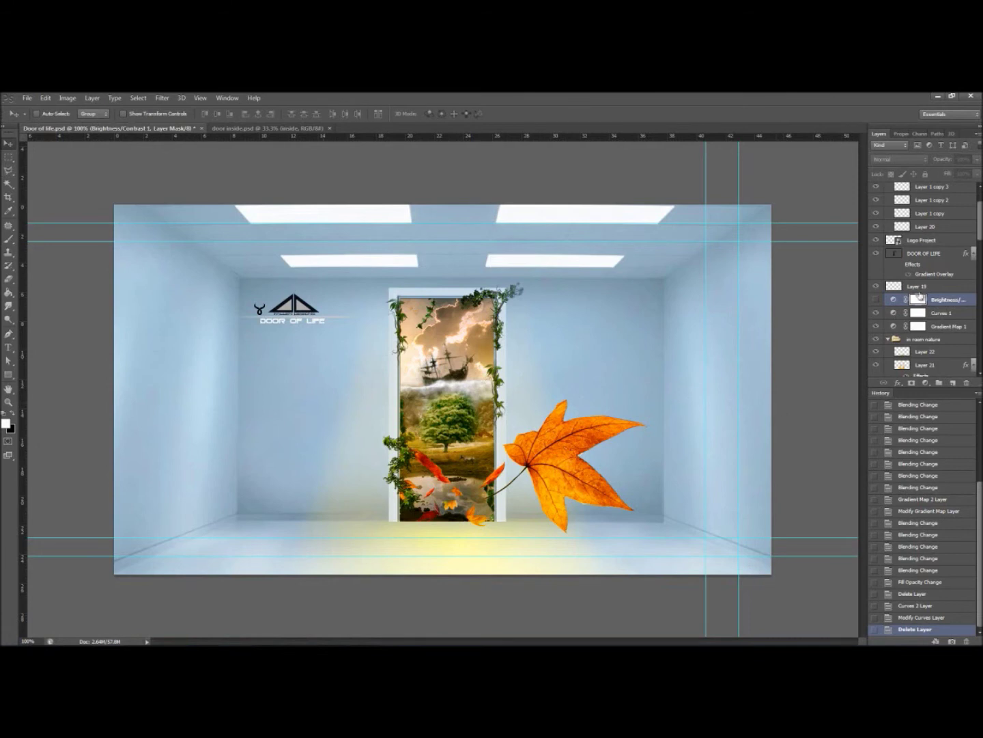
# Scroll the Layers panel down and select Layer 16, the leaf layer
pyautogui.scroll(-2, 922, 301)
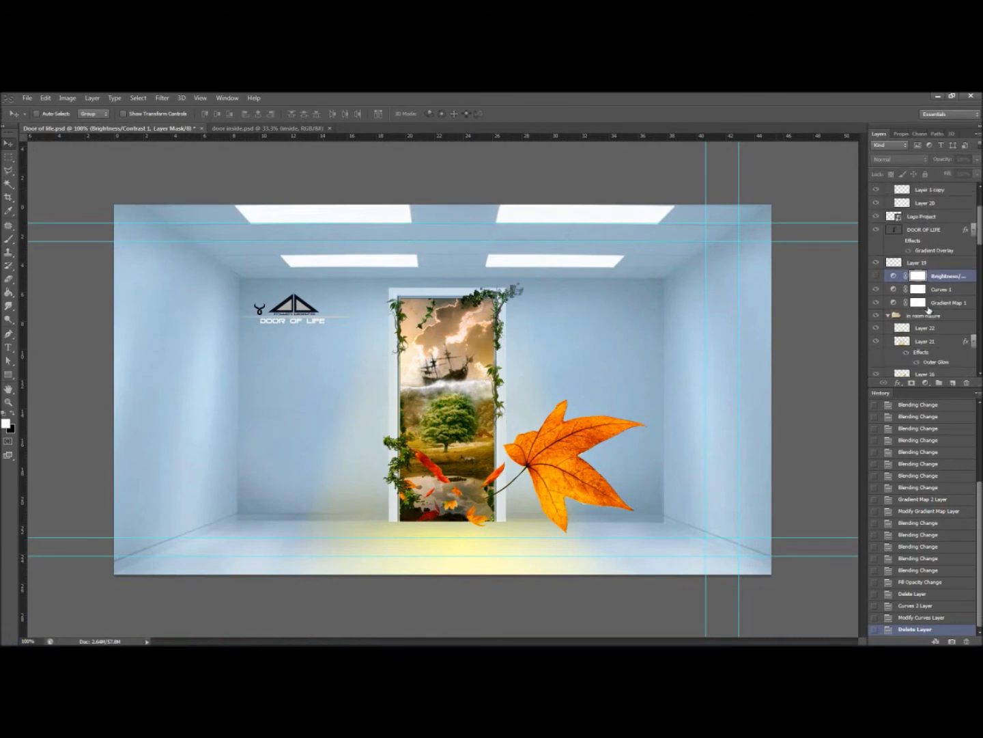
pyautogui.scroll(-2, 929, 310)
pyautogui.click(931, 348)
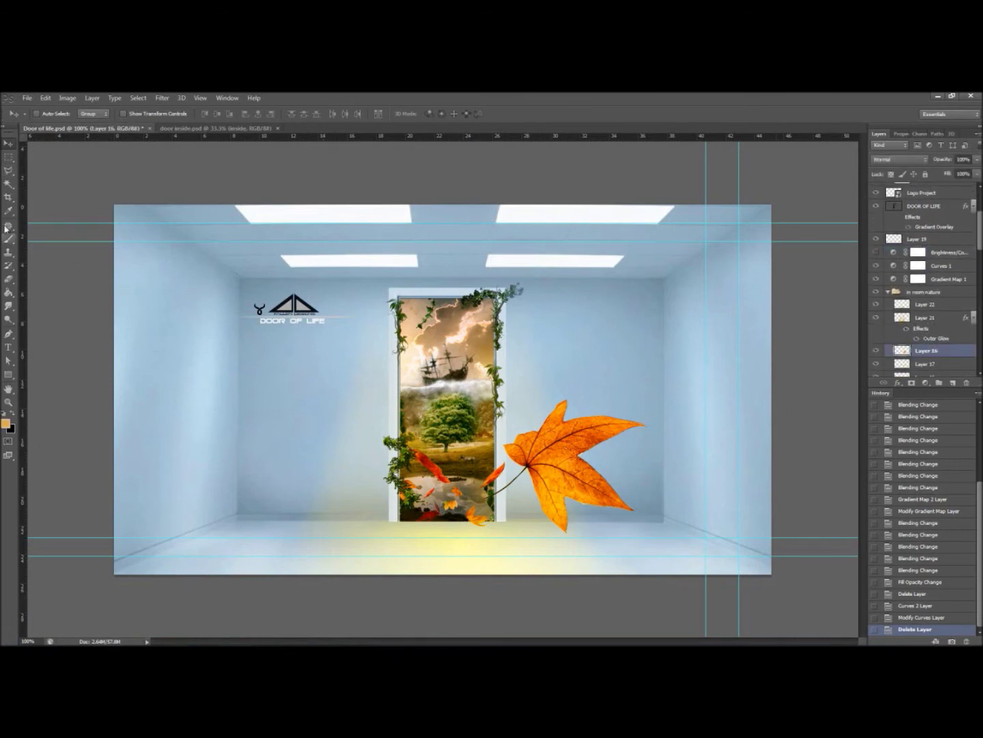
pyautogui.click(13, 174)
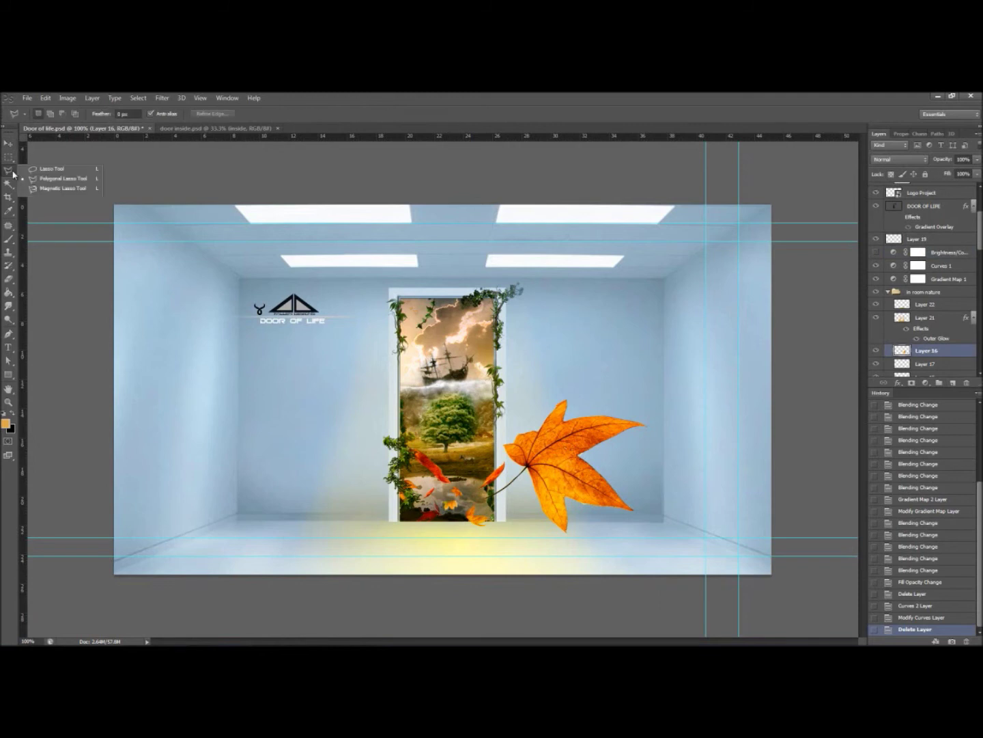
pyautogui.click(69, 193)
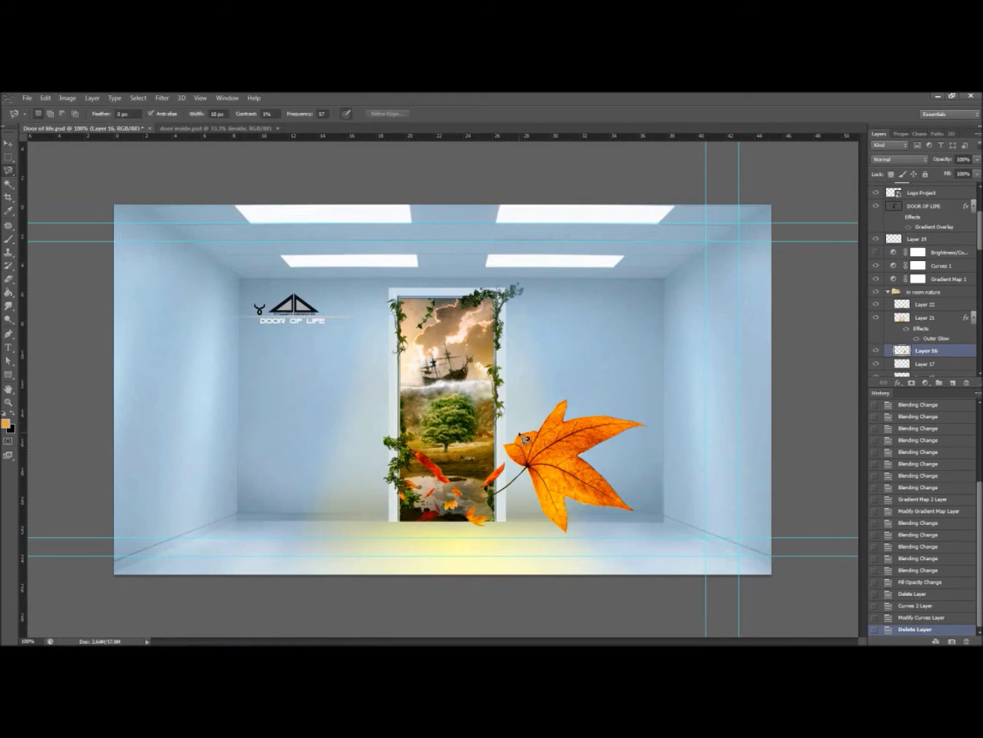
pyautogui.click(523, 439)
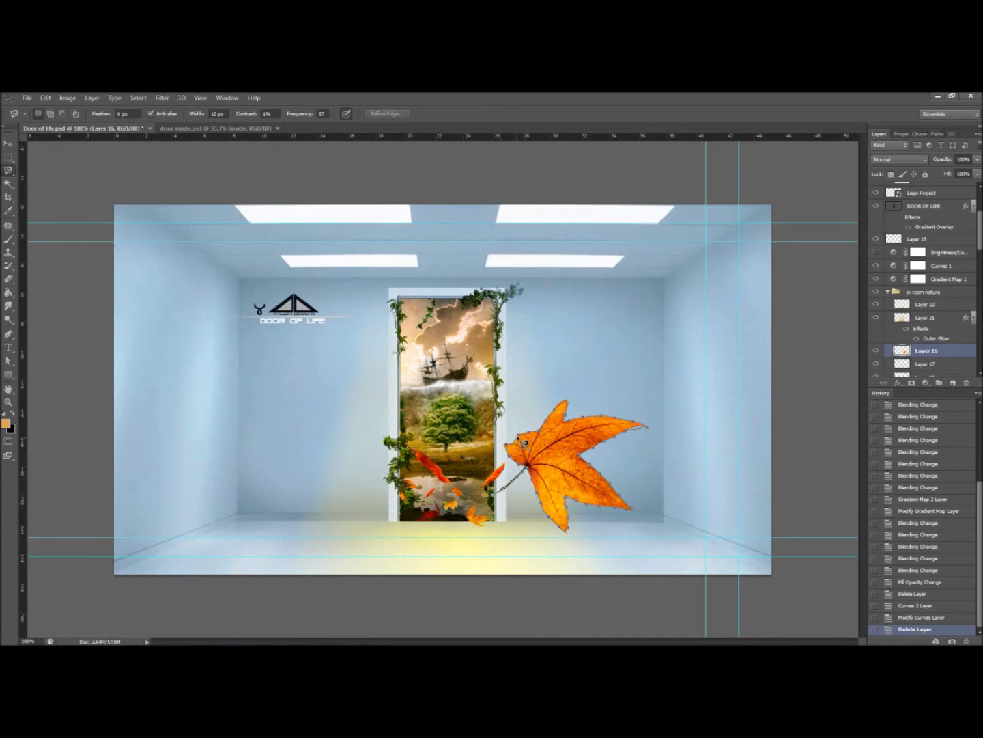
pyautogui.click(525, 443)
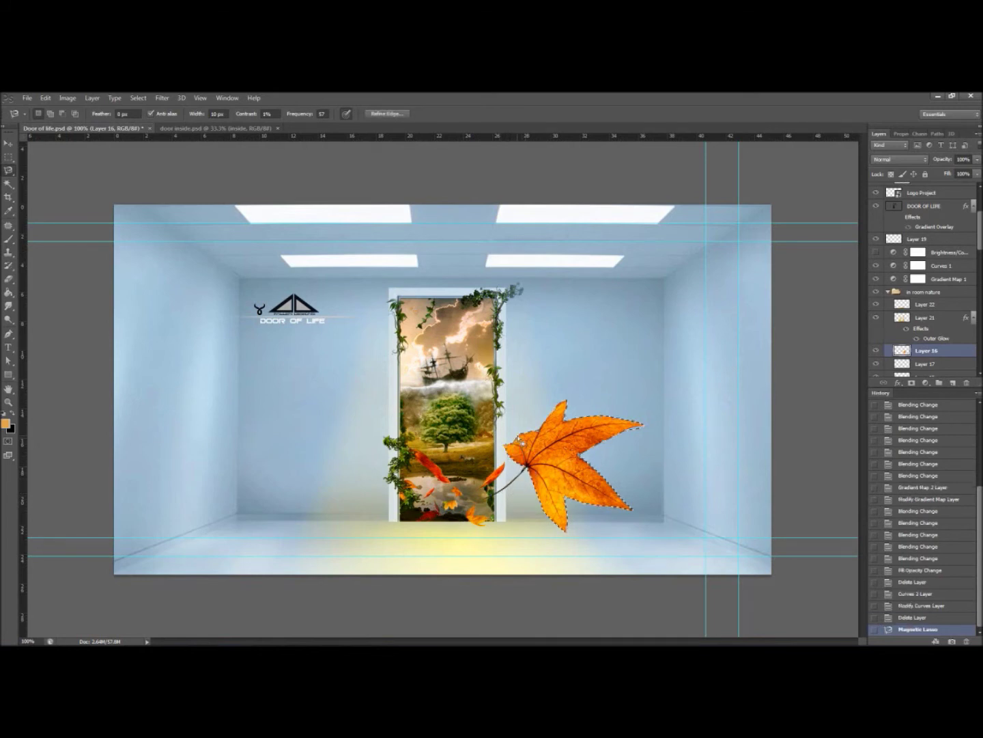
pyautogui.click(8, 144)
pyautogui.moveTo(438, 425); pyautogui.dragTo(231, 335)
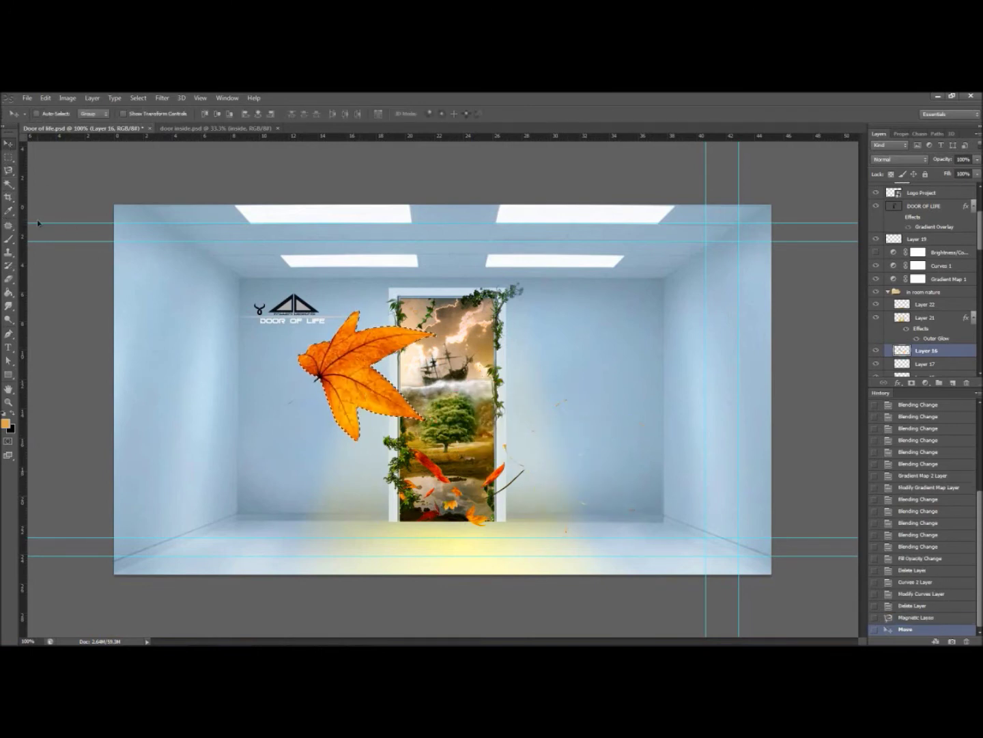
pyautogui.hotkey('ctrl', 'd')
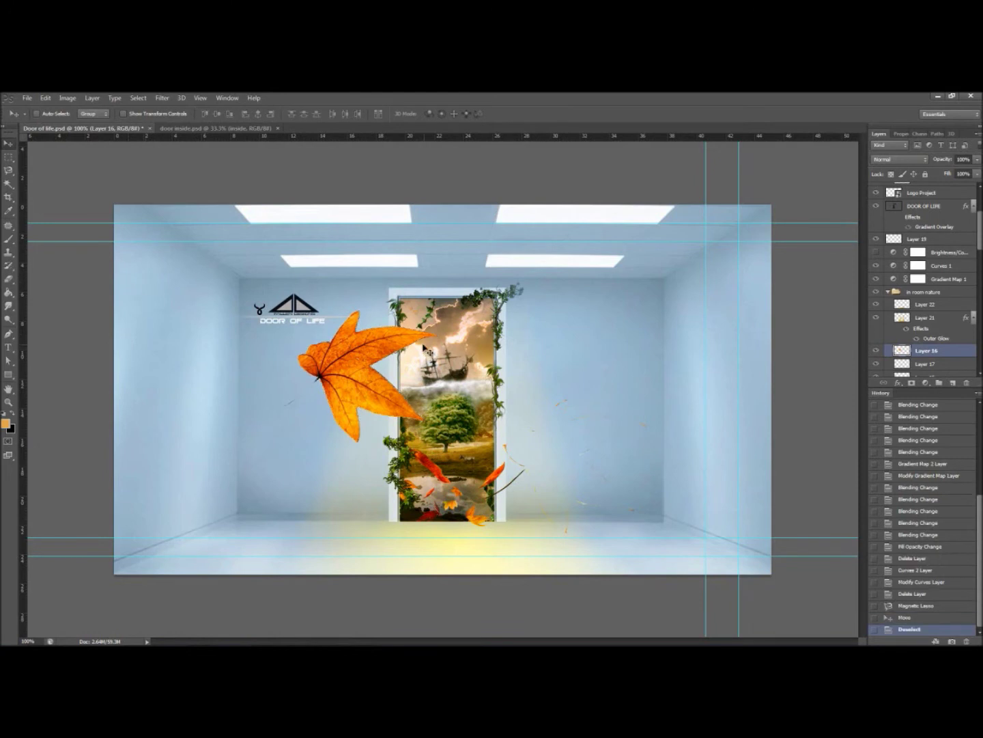
pyautogui.moveTo(372, 357); pyautogui.dragTo(454, 353)
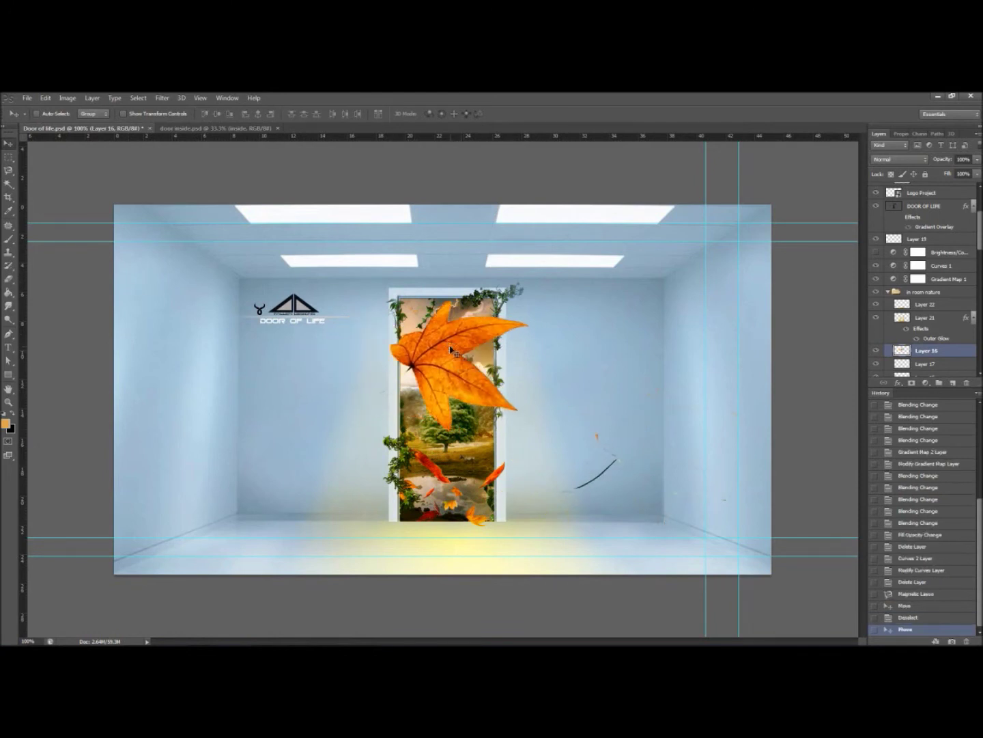
pyautogui.hotkey('ctrl', 'alt', 'z')
pyautogui.hotkey('ctrl', 'alt', 'z')
pyautogui.hotkey('ctrl', 'alt', 'z')
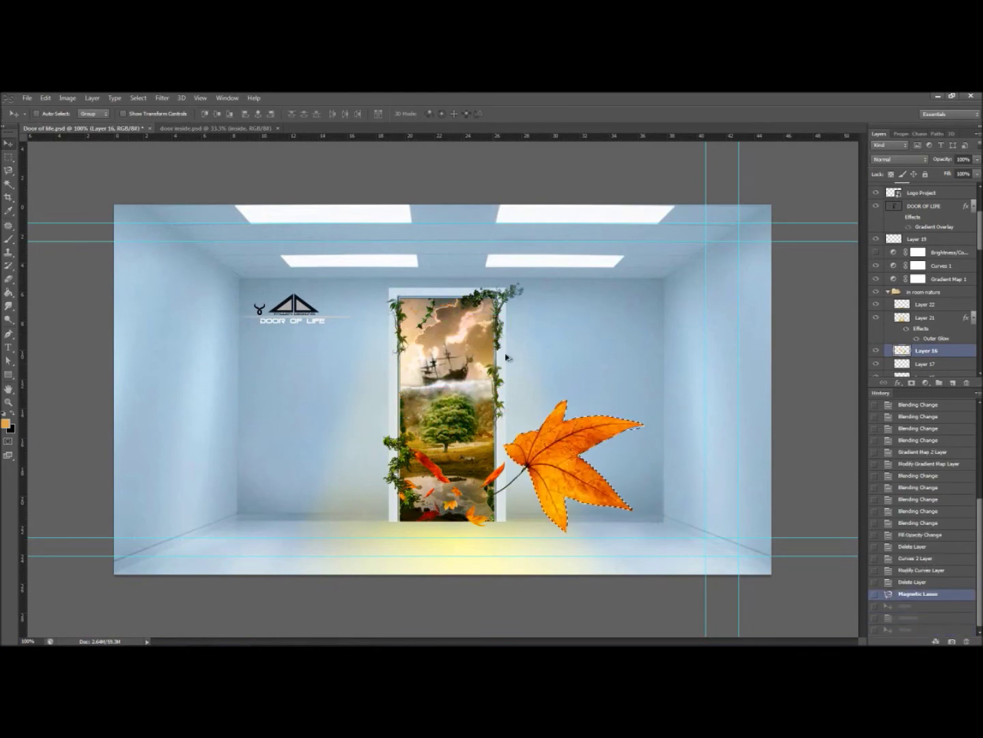
pyautogui.hotkey('ctrl', 'd')
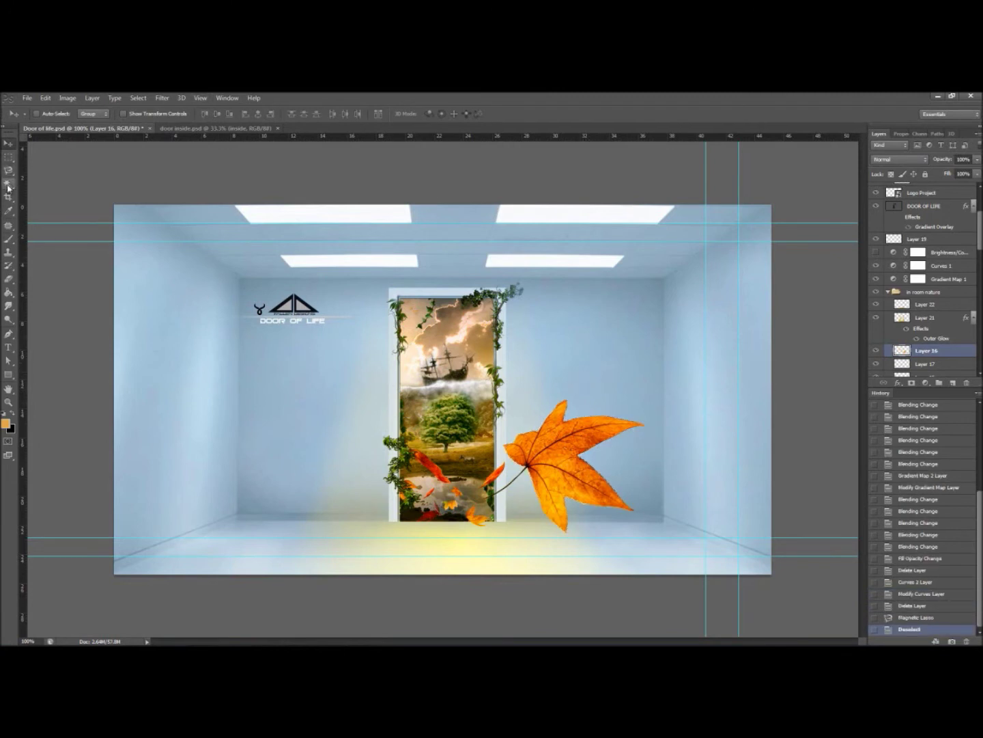
pyautogui.click(9, 252)
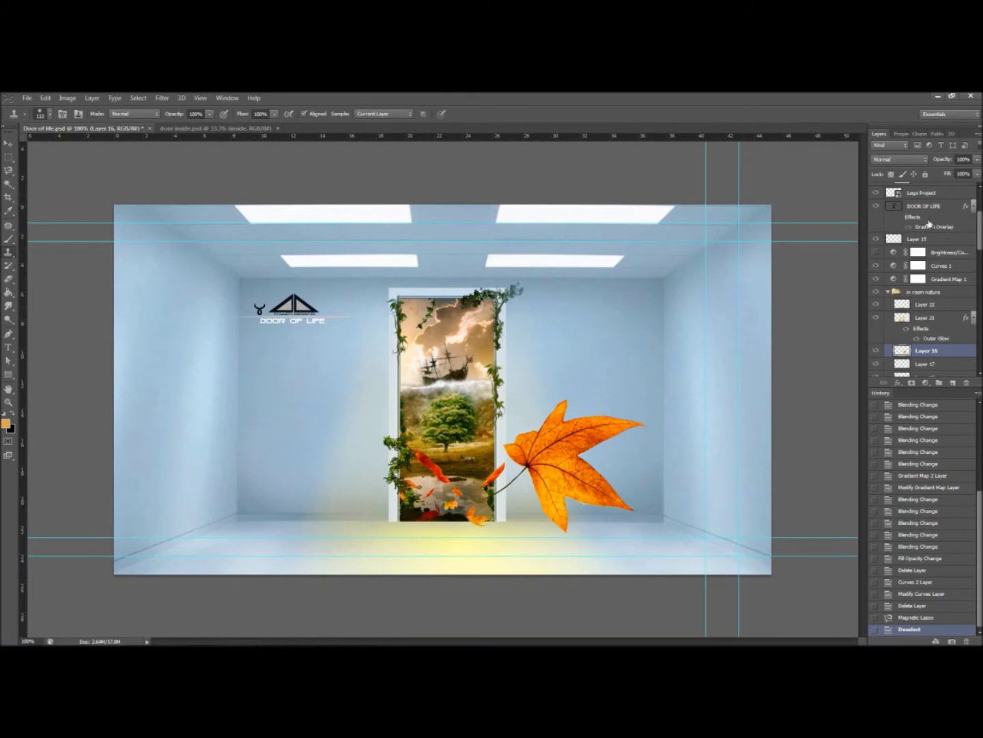
# In door inside.psd, make the glacial valley layer active and try a clone stroke, then undo
pyautogui.click(215, 128)
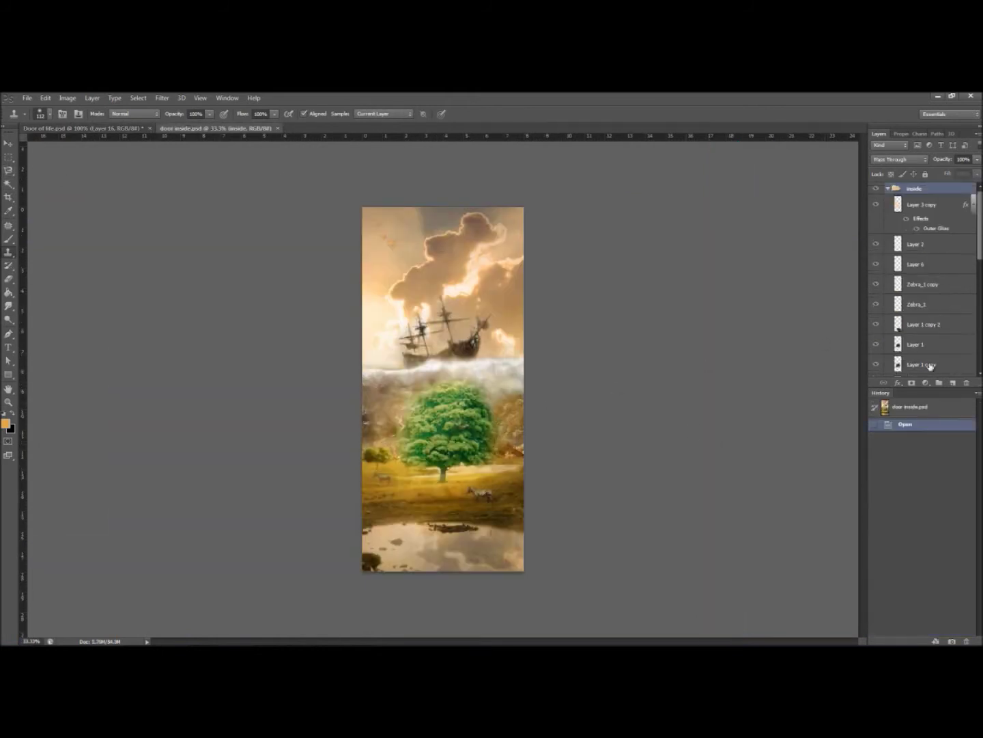
pyautogui.scroll(-6, 950, 338)
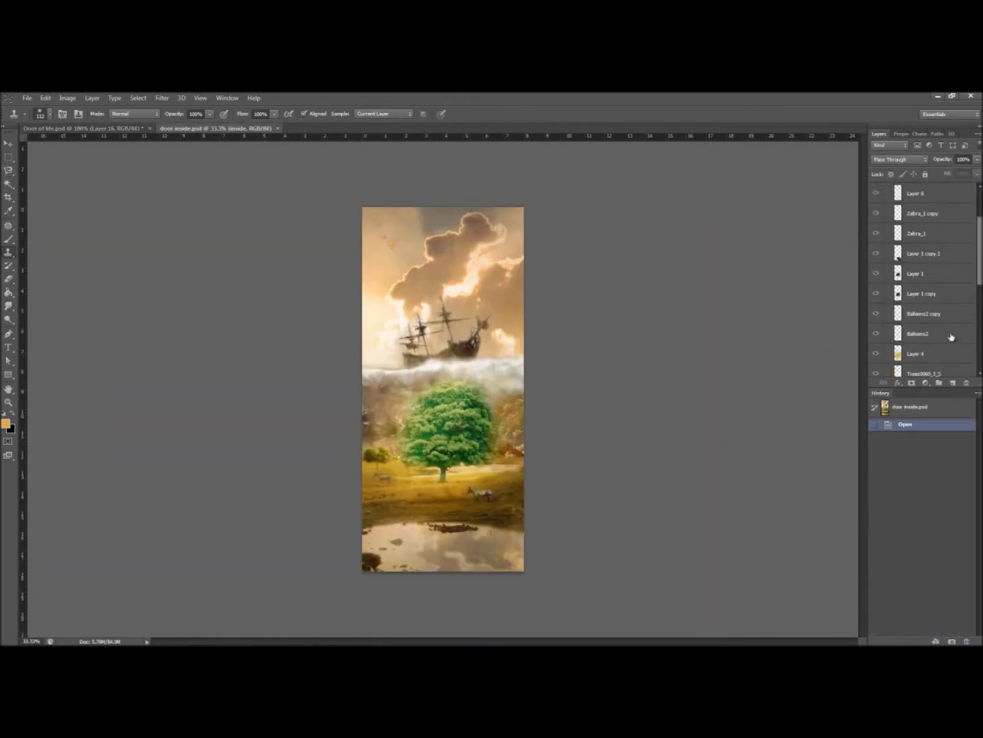
pyautogui.click(949, 336)
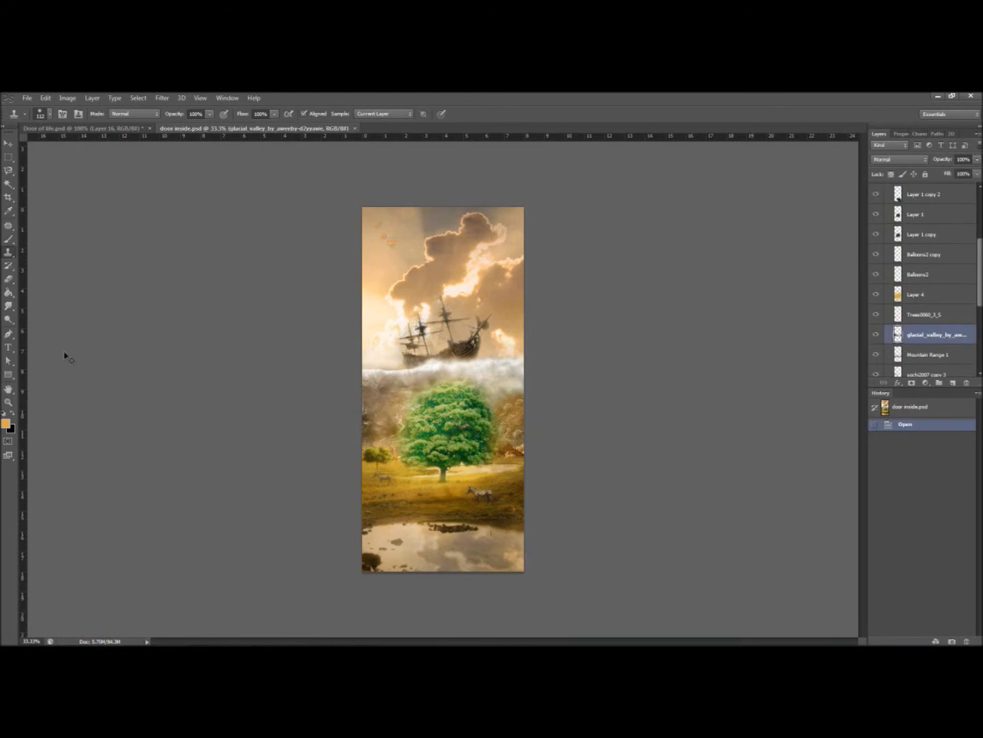
pyautogui.hotkey('ctrl', '+')
pyautogui.hotkey('ctrl', '+')
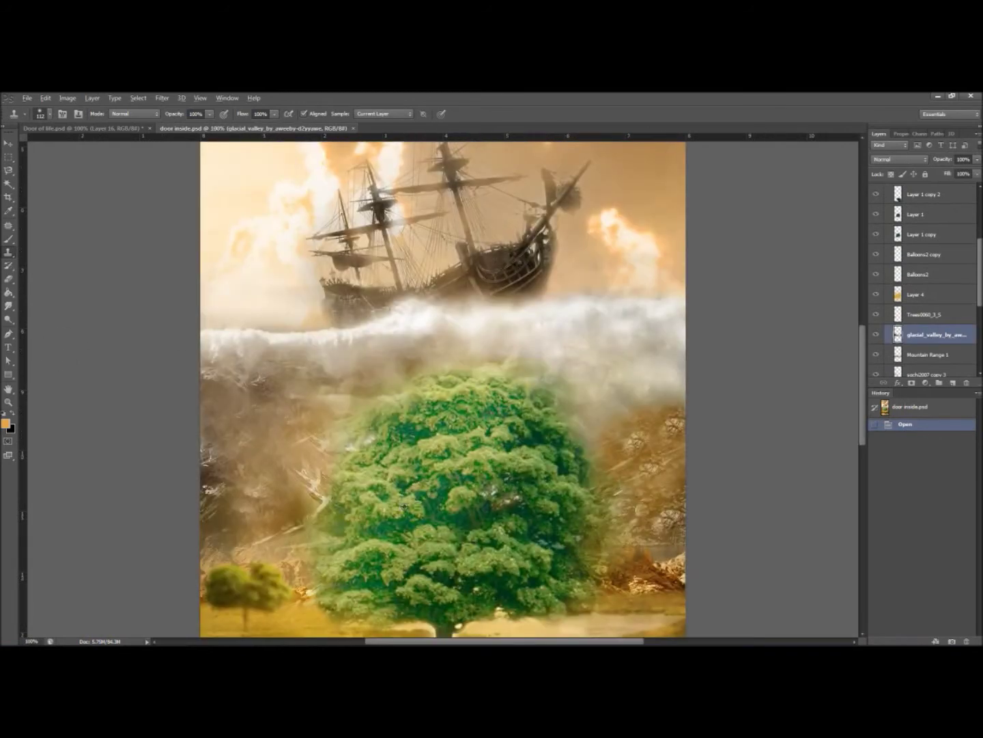
pyautogui.keyDown('alt'); pyautogui.click(216, 481); pyautogui.keyUp('alt')
pyautogui.click(293, 449)
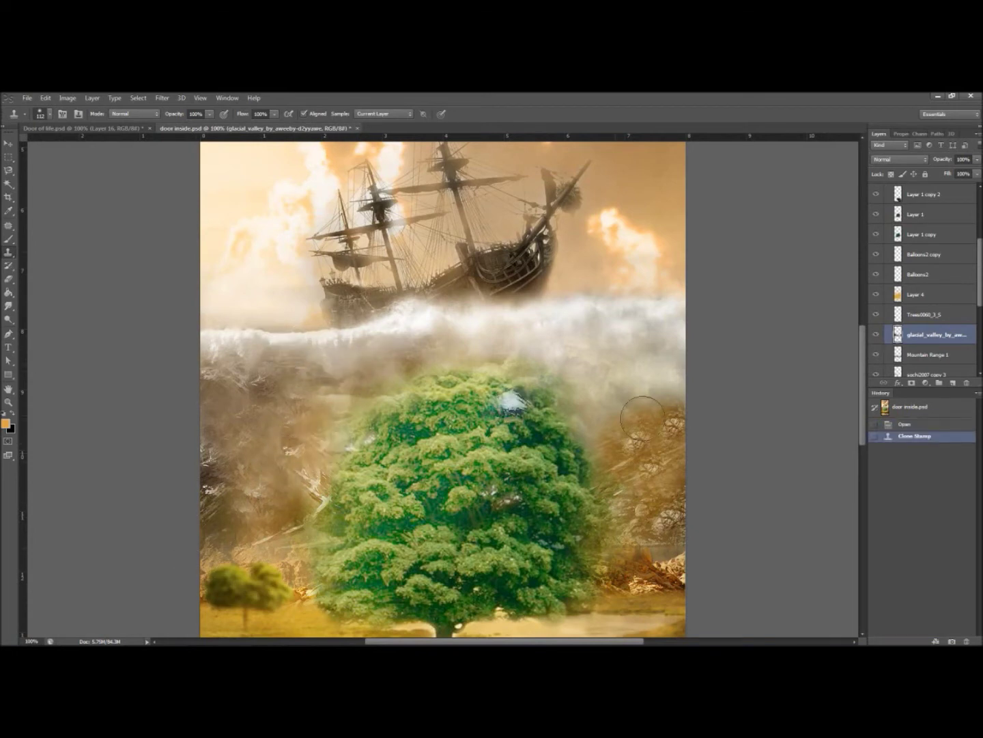
pyautogui.hotkey('ctrl', 'z')
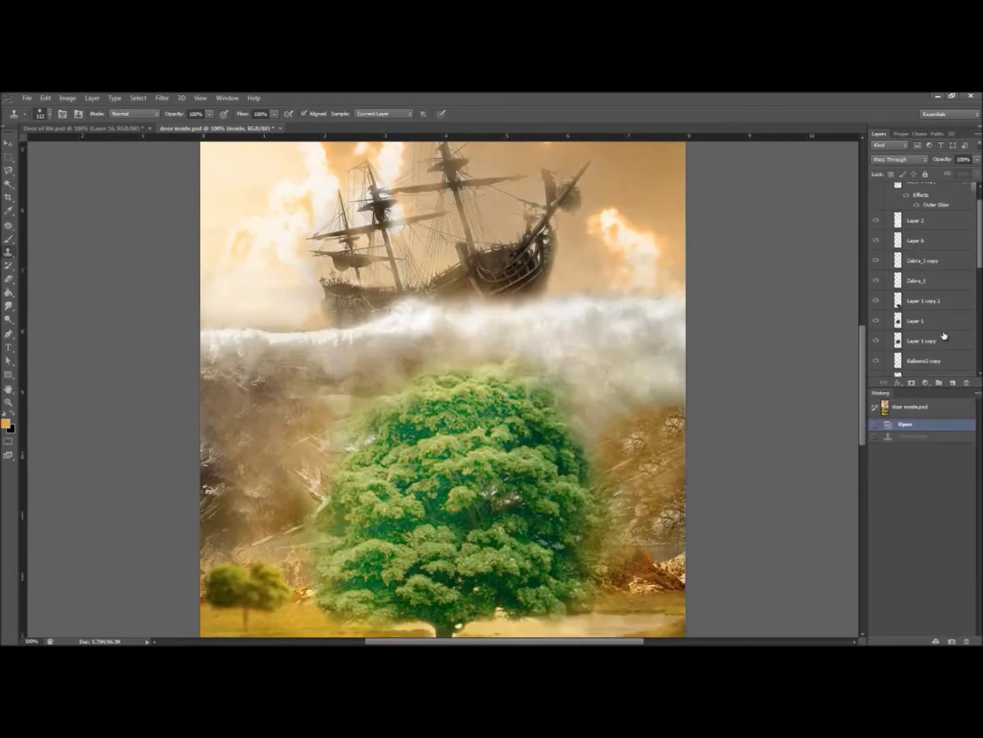
# Clone mist onto the left mountains and tree's upper-left edge, then revert to the opened state
pyautogui.scroll(-2, 945, 335)
pyautogui.scroll(-1, 945, 335)
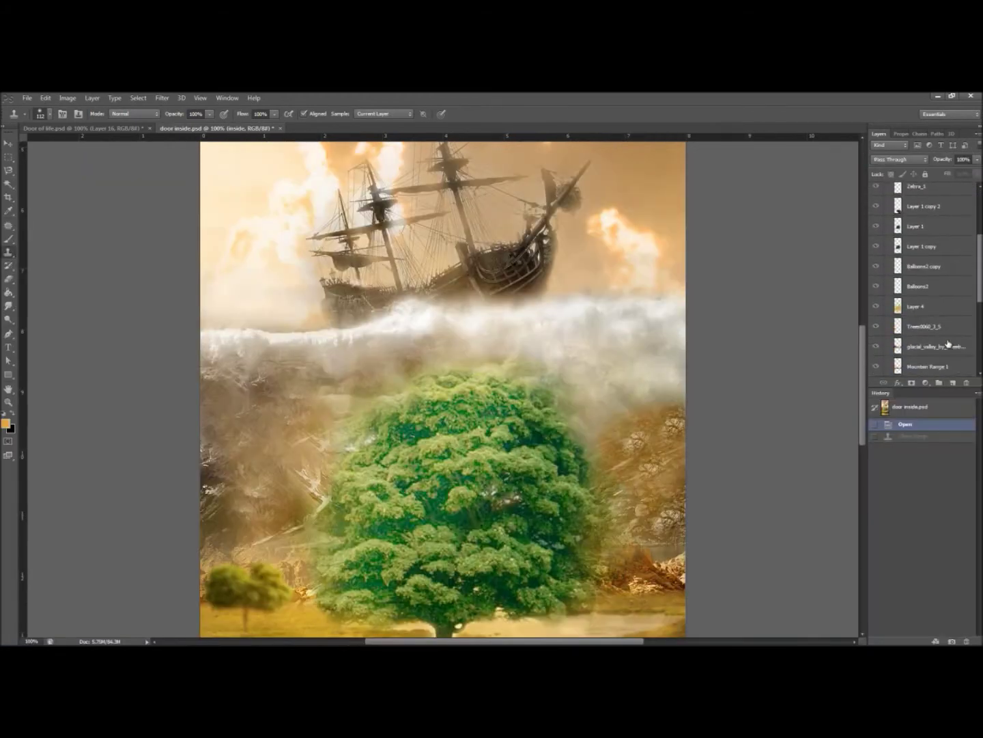
pyautogui.click(949, 347)
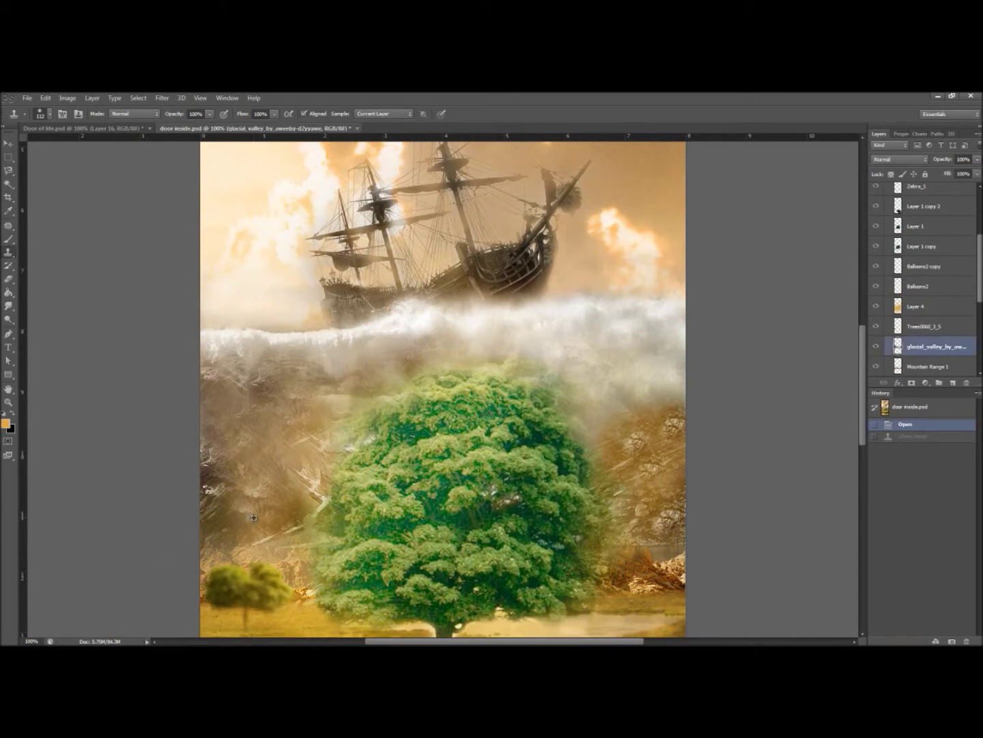
pyautogui.click(258, 427)
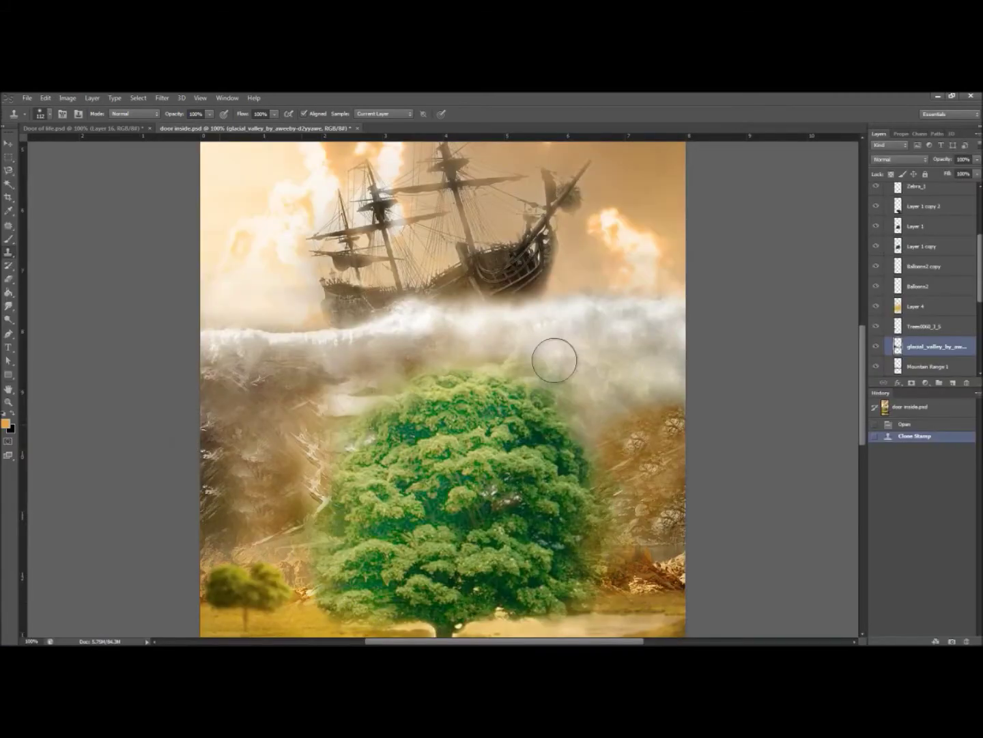
pyautogui.moveTo(362, 383); pyautogui.dragTo(341, 471)
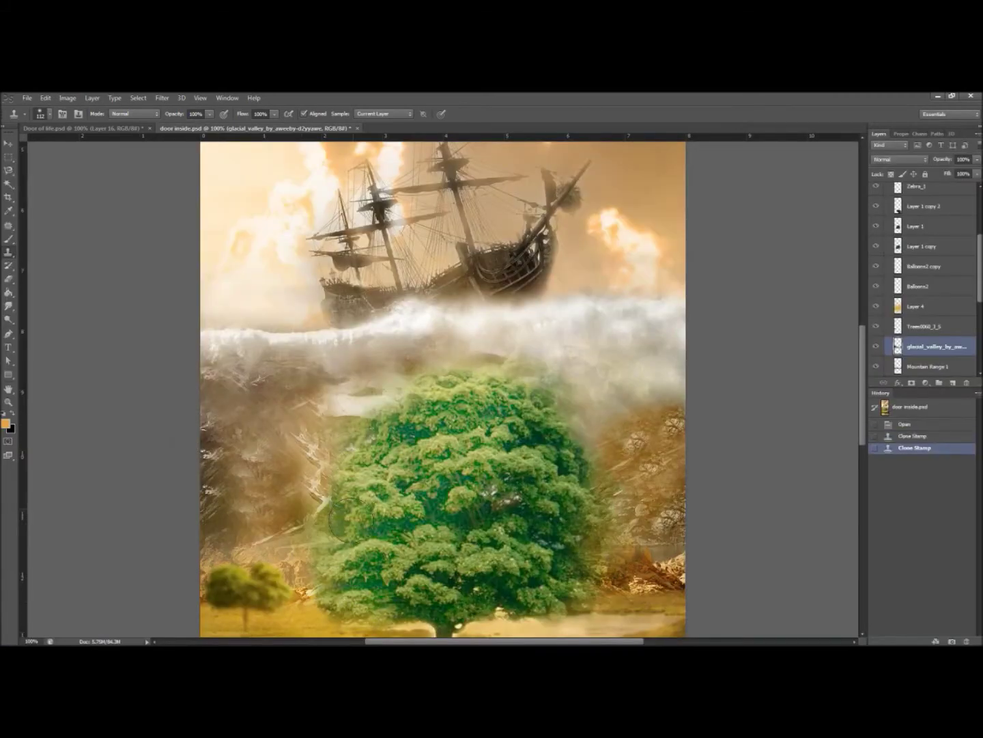
pyautogui.hotkey('ctrl', 'z')
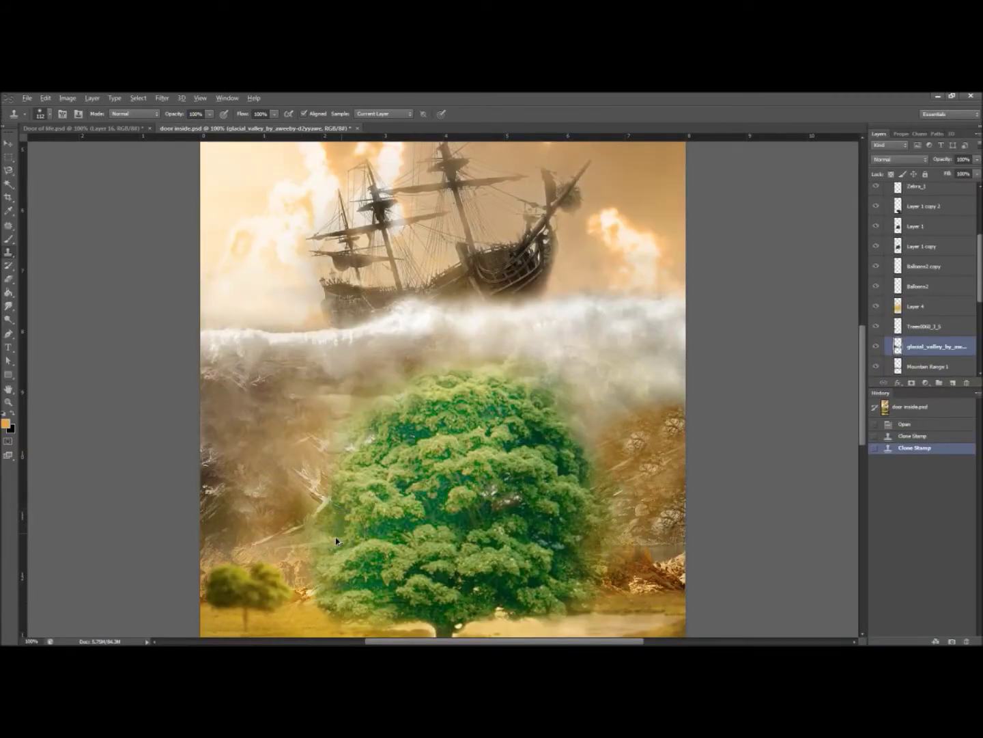
pyautogui.hotkey('ctrl', 'alt', 'z')
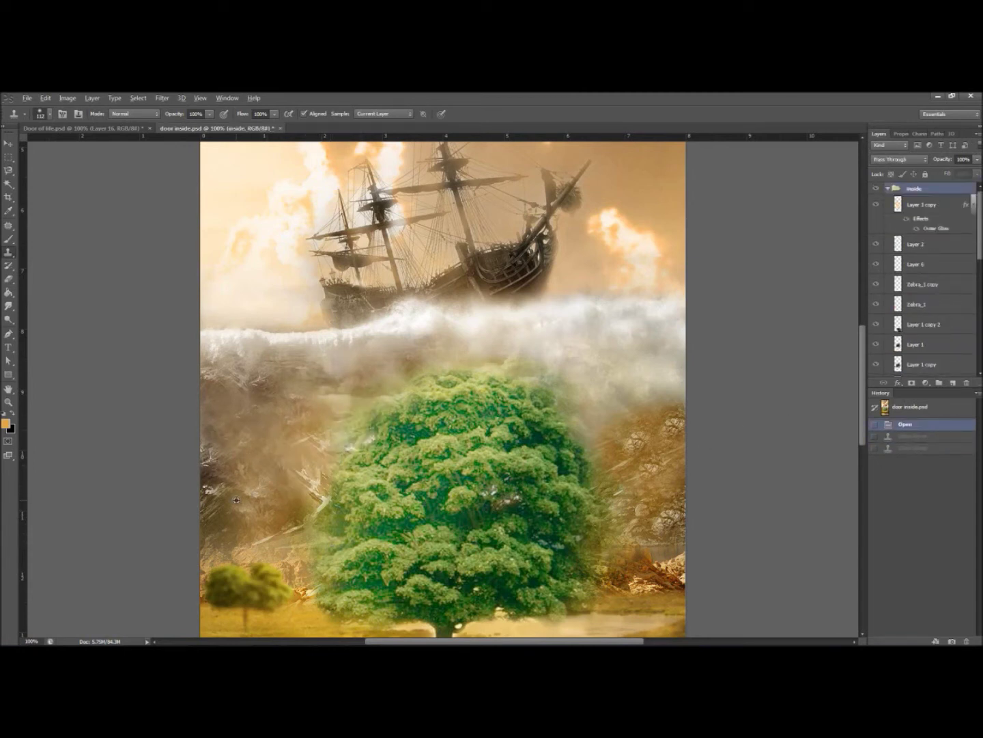
# Clone valley texture from two source points beside the tree's left side, then revert
pyautogui.hotkey('alt', '[')
pyautogui.hotkey('alt', '[')
pyautogui.hotkey('alt', '[')
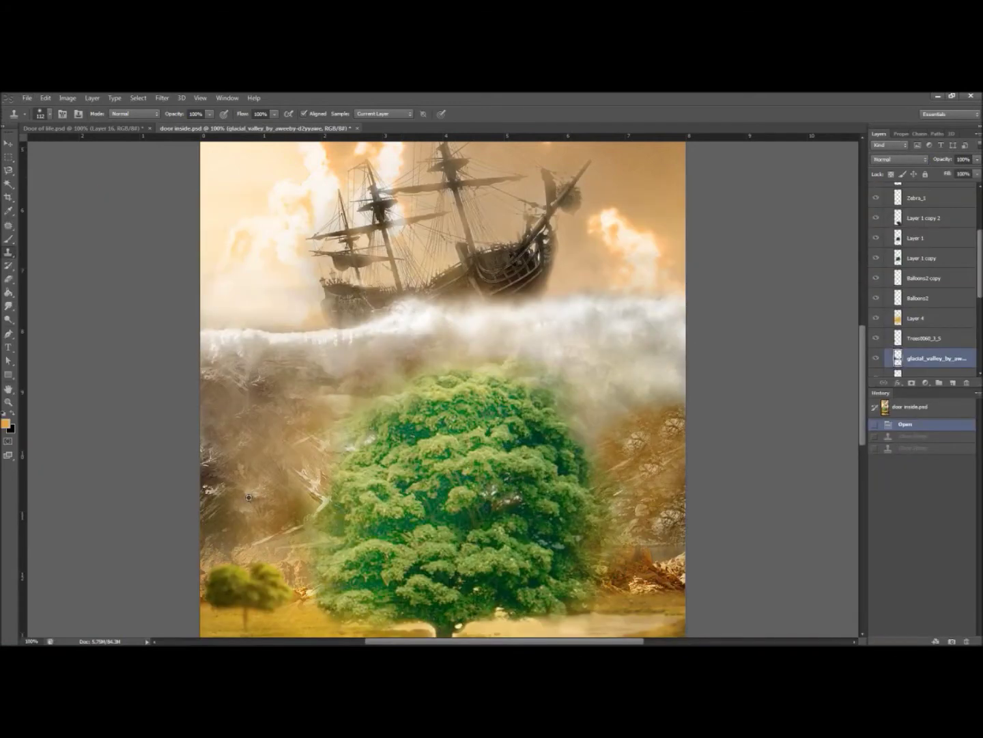
pyautogui.keyDown('alt'); pyautogui.click(249, 497); pyautogui.keyUp('alt')
pyautogui.moveTo(264, 478); pyautogui.dragTo(289, 448)
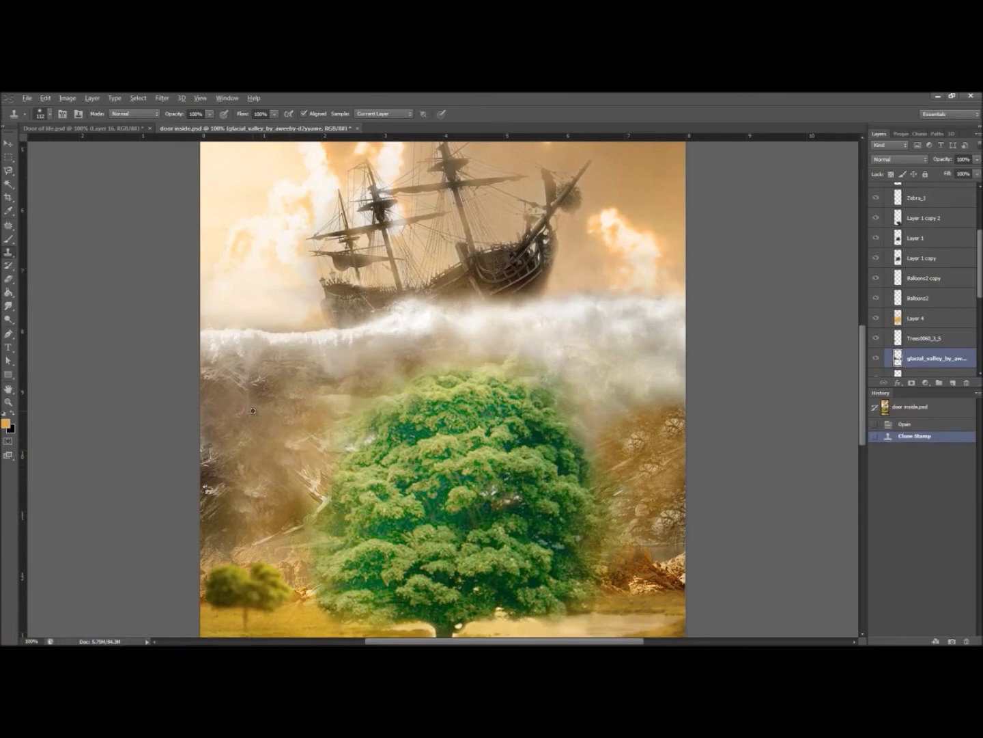
pyautogui.keyDown('alt'); pyautogui.click(220, 402); pyautogui.keyUp('alt')
pyautogui.moveTo(270, 452)
pyautogui.mouseDown()
pyautogui.moveTo(240, 528)
pyautogui.moveTo(295, 523)
pyautogui.moveTo(242, 530)
pyautogui.moveTo(315, 471)
pyautogui.mouseUp()
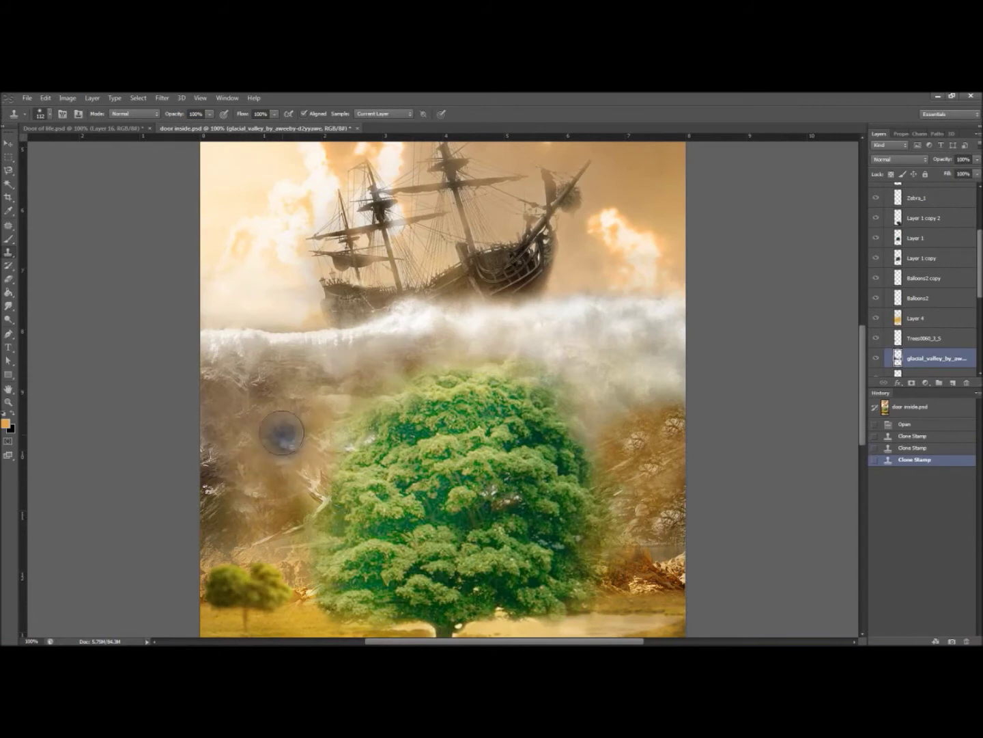
pyautogui.moveTo(263, 420); pyautogui.dragTo(249, 513)
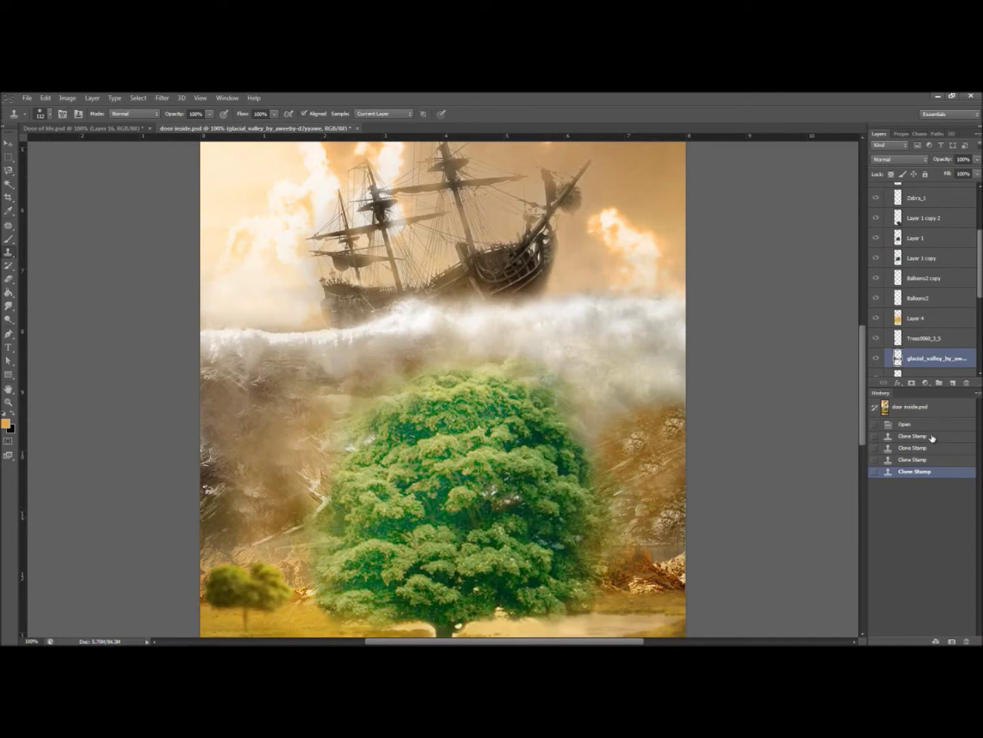
pyautogui.press('F12')
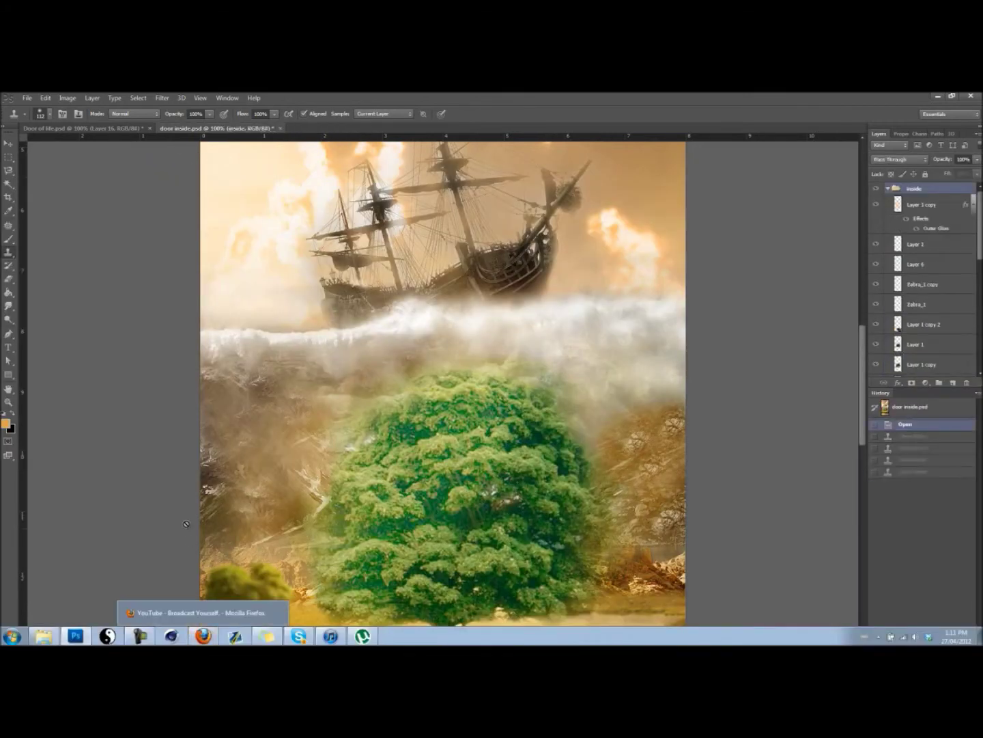
# With the Smudge tool active, select Layer 1 copy and hide Layer 1
pyautogui.click(9, 306)
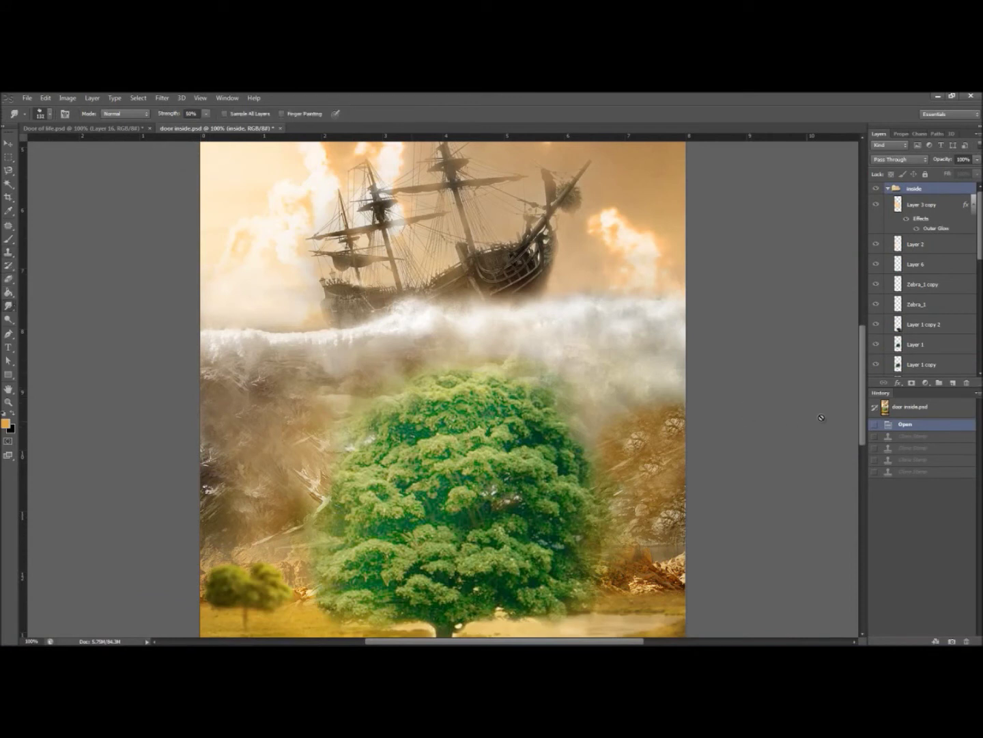
pyautogui.scroll(-2, 969, 286)
pyautogui.click(957, 318)
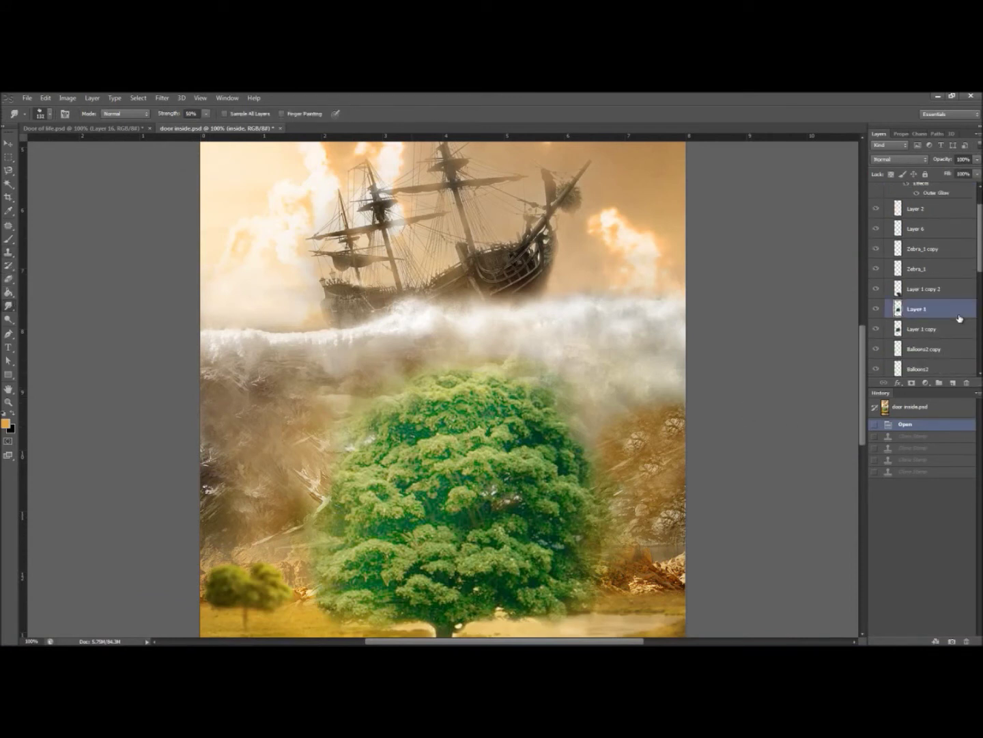
pyautogui.hotkey('ctrl', '-')
pyautogui.hotkey('ctrl', '-')
pyautogui.hotkey('ctrl', '-')
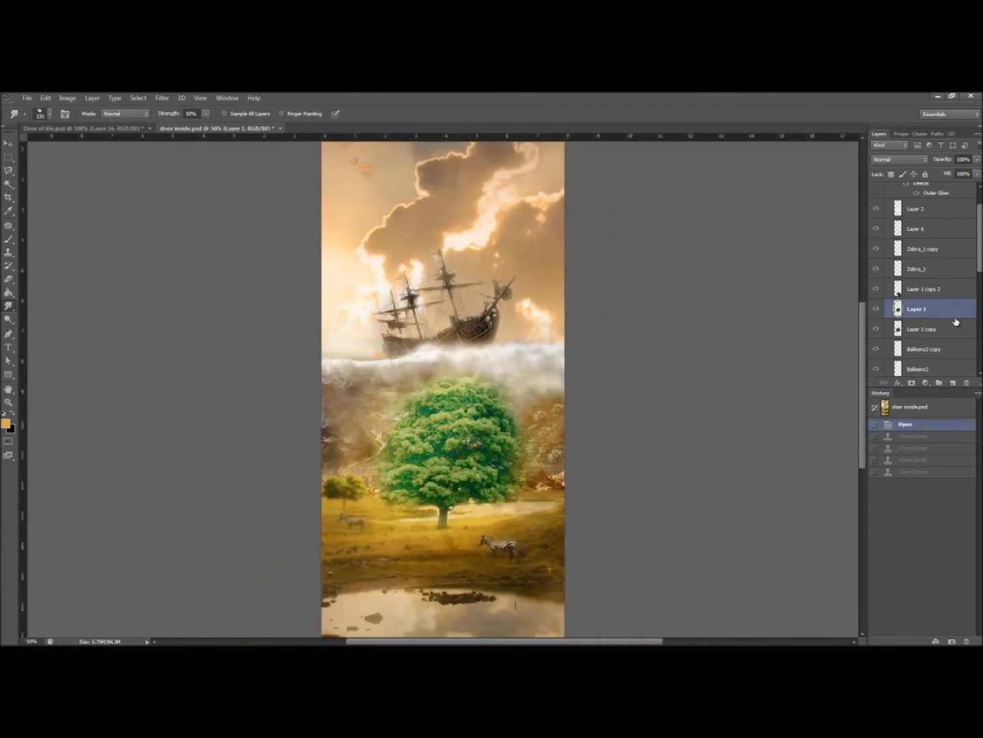
pyautogui.hotkey('ctrl', '+')
pyautogui.hotkey('ctrl', '-')
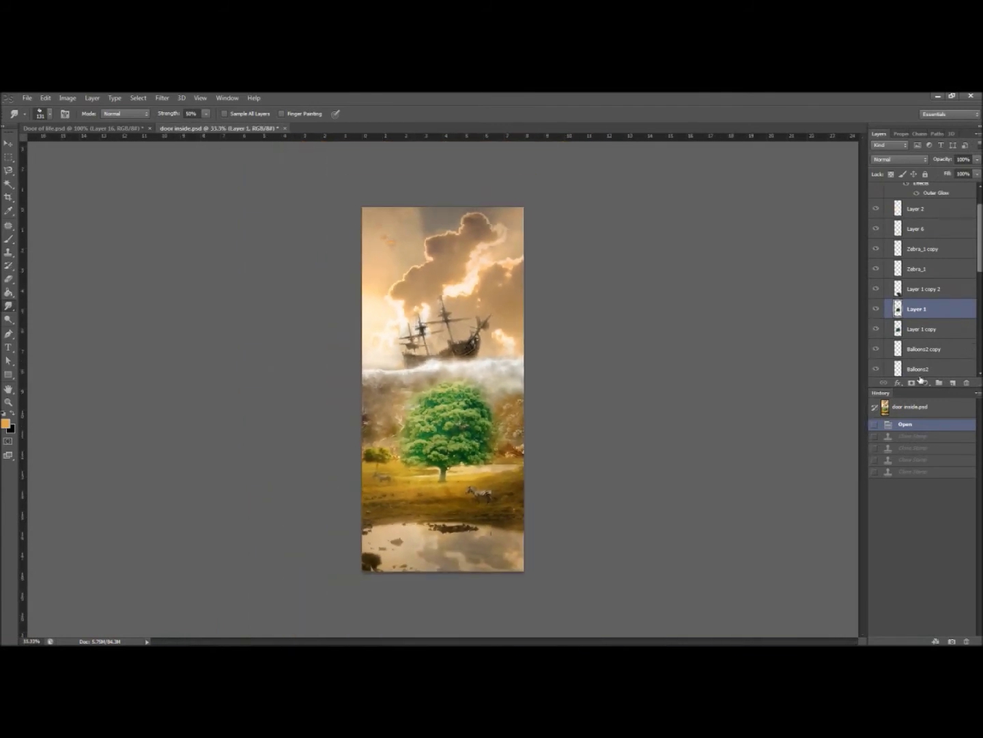
pyautogui.click(944, 329)
pyautogui.click(876, 309)
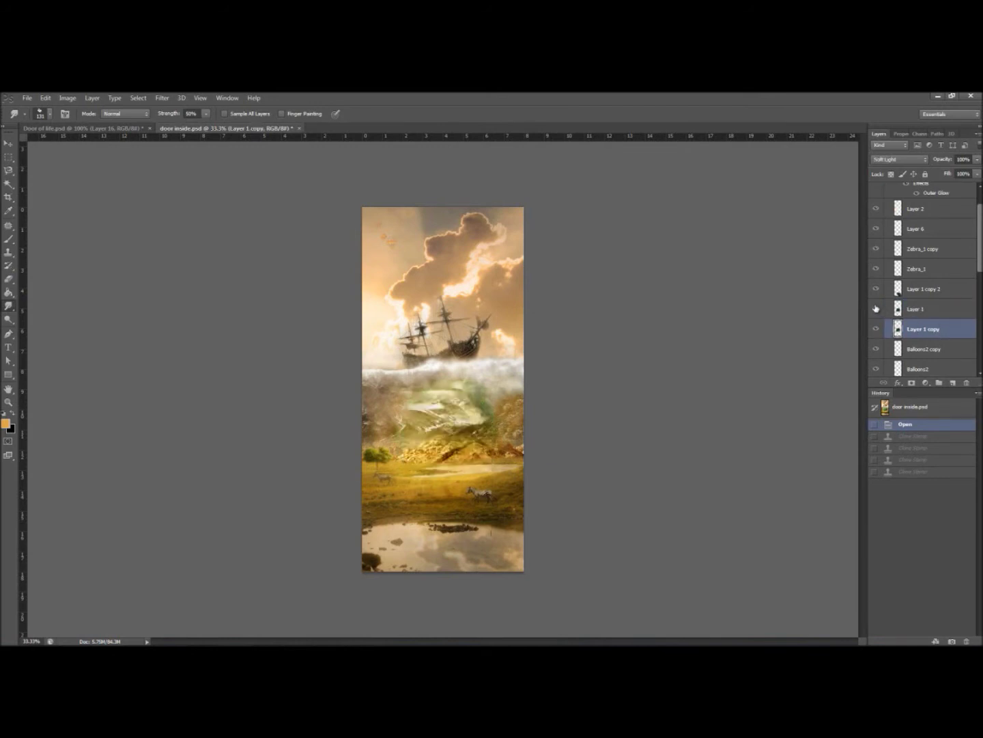
# Set Layer 1 copy to Normal, try smudging the tree edge, undo it, and re-show Layer 1
pyautogui.click(905, 158)
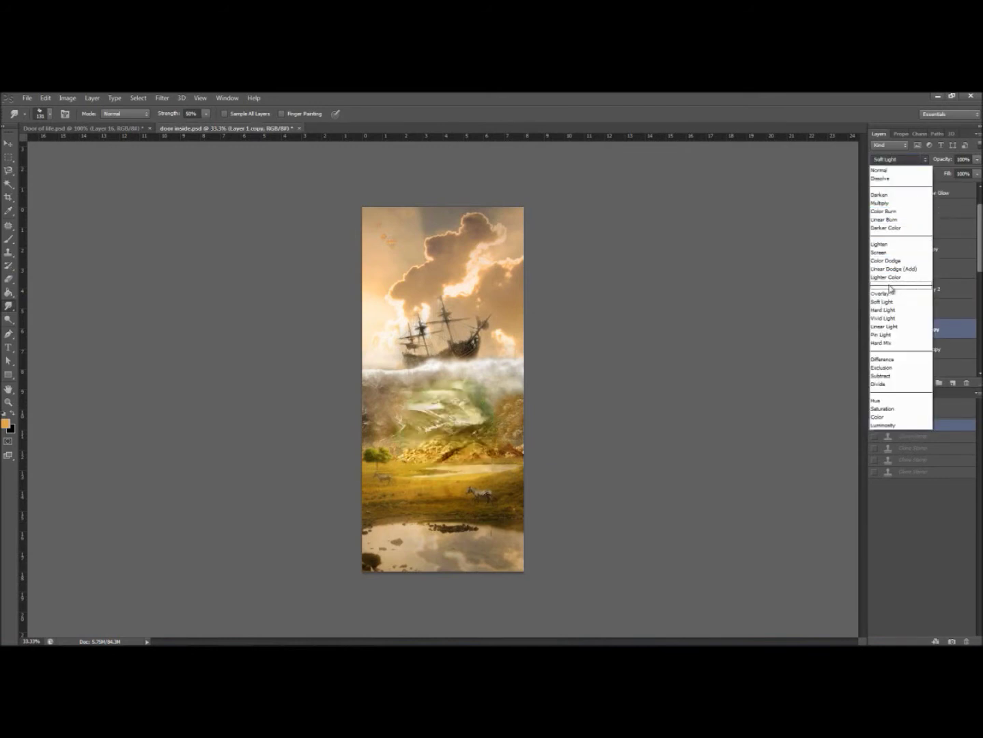
pyautogui.click(903, 171)
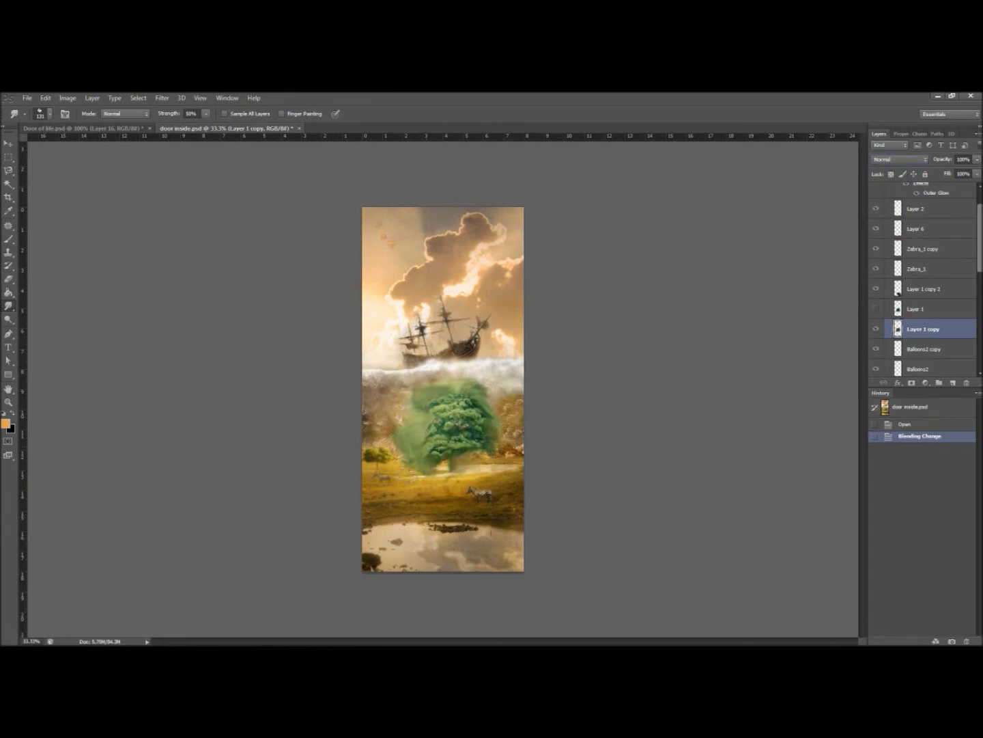
pyautogui.moveTo(421, 464); pyautogui.dragTo(459, 430)
pyautogui.moveTo(445, 525); pyautogui.dragTo(452, 524)
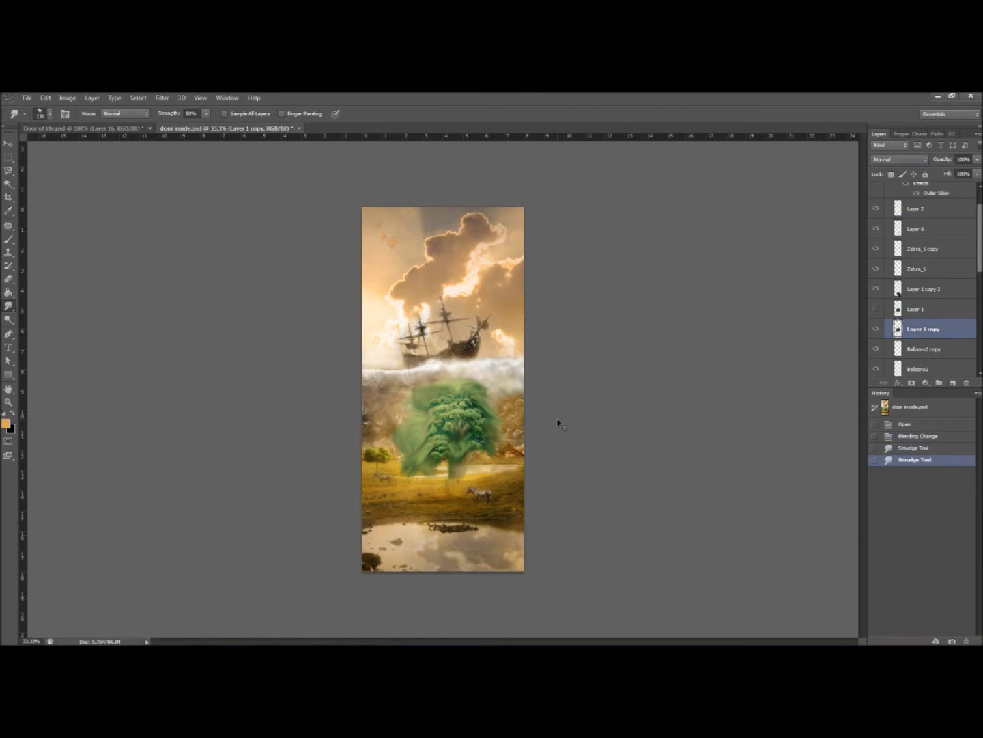
pyautogui.hotkey('ctrl', 'alt', 'z')
pyautogui.hotkey('ctrl', 'alt', 'z')
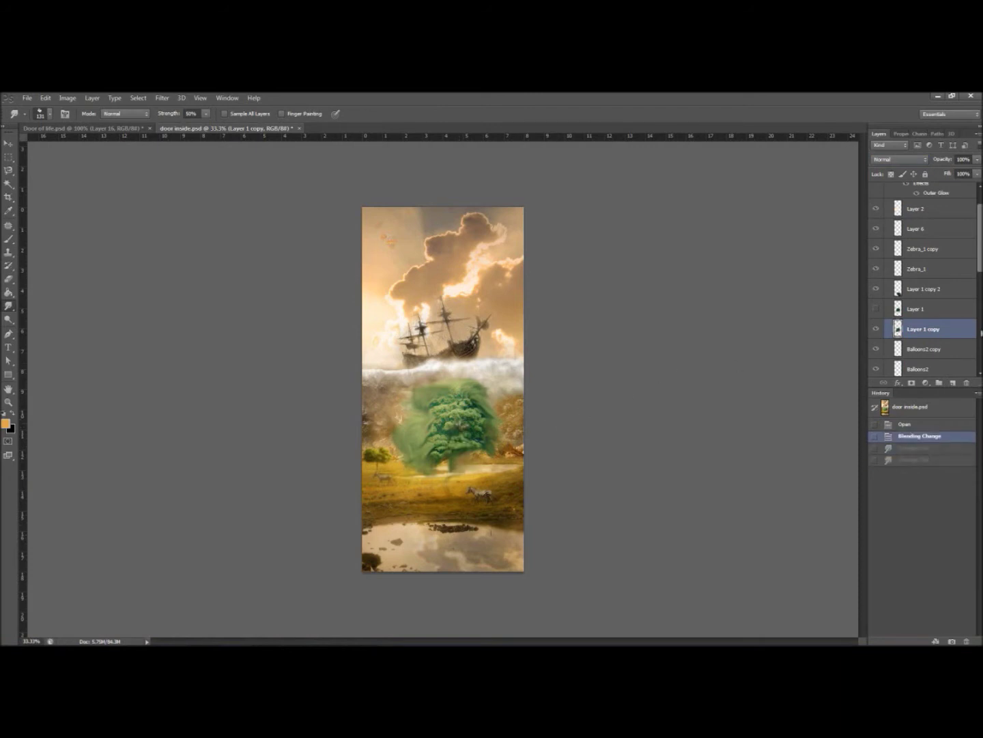
pyautogui.click(876, 309)
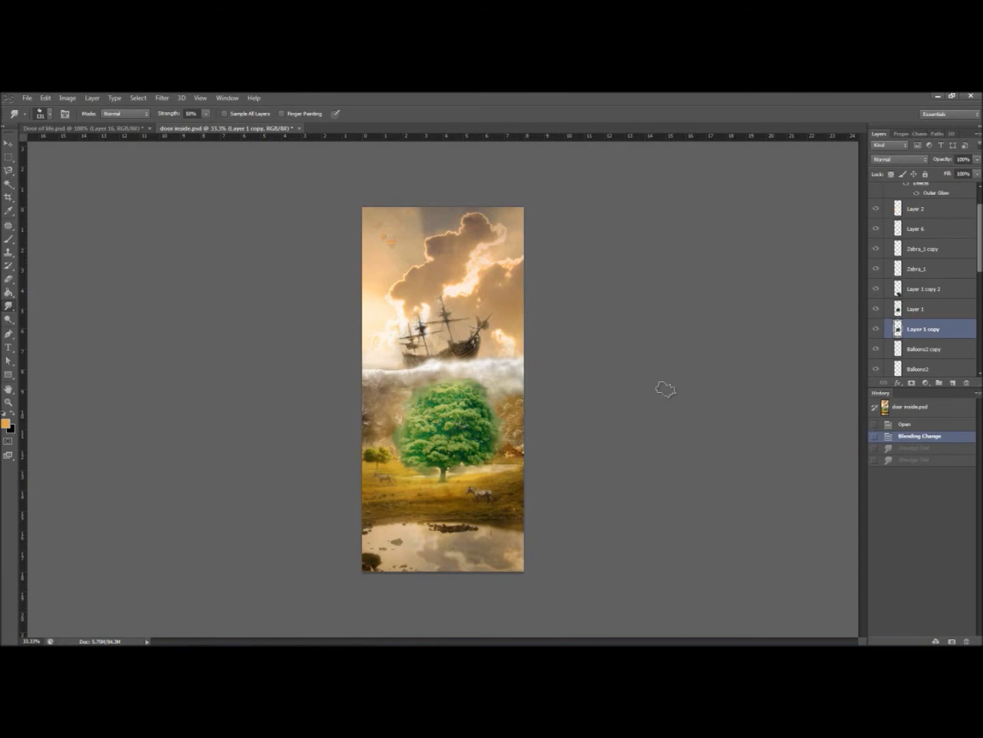
# Try Overlay on Layer 1 copy, then switch it to Soft Light
pyautogui.click(925, 158)
pyautogui.click(901, 298)
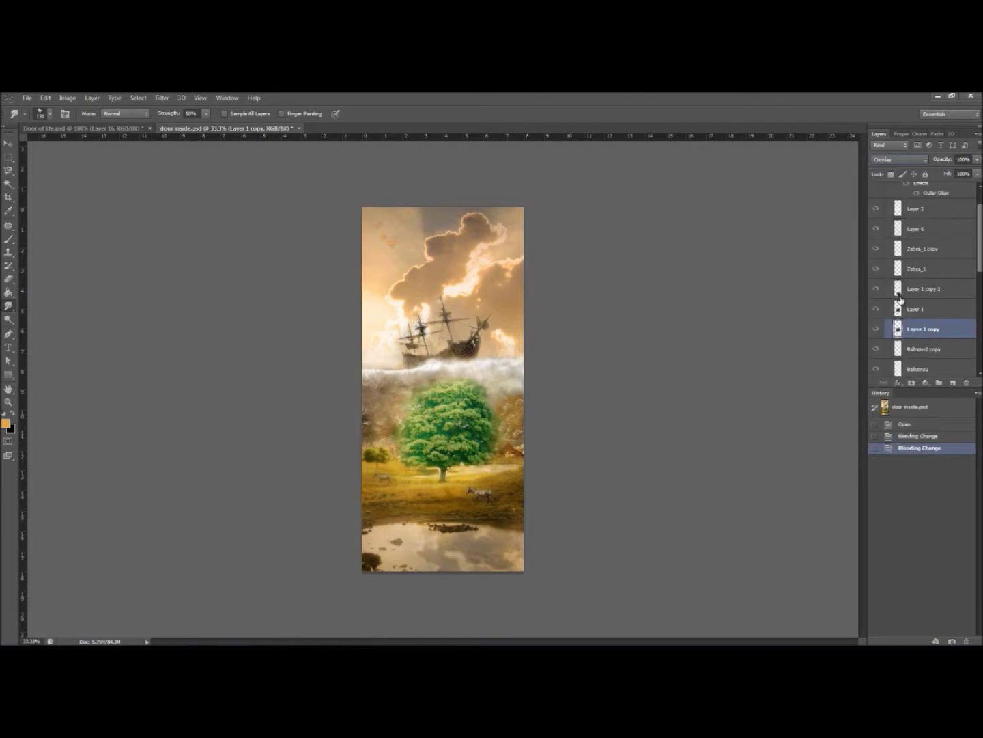
pyautogui.click(898, 159)
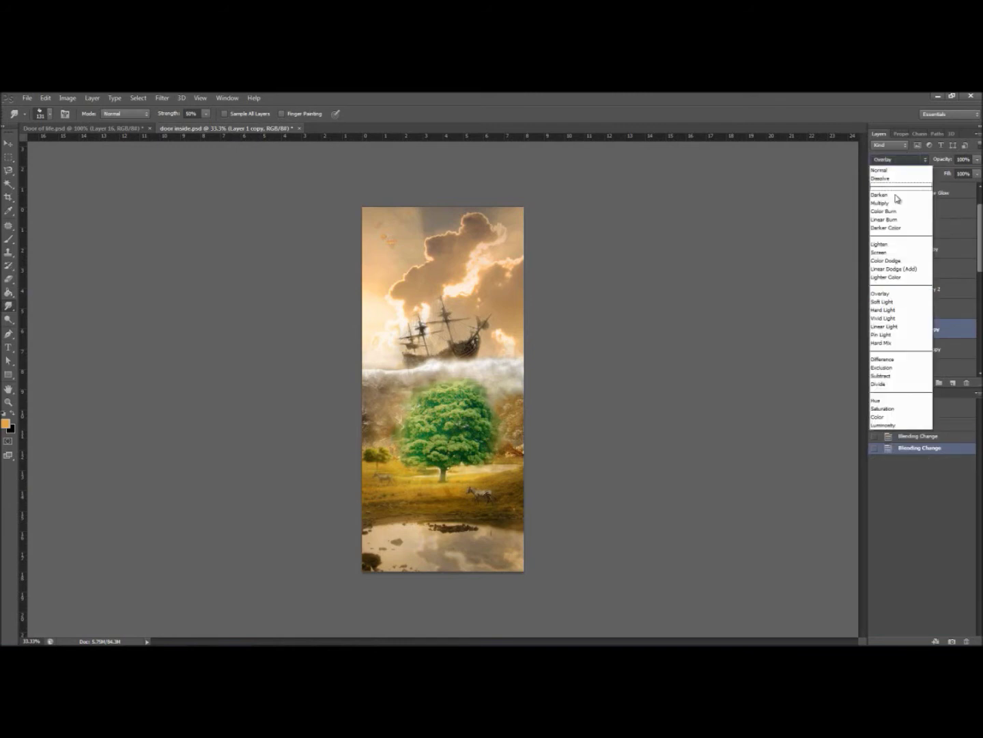
pyautogui.click(901, 301)
# Reselect Layer 1 copy and toggle its visibility to compare the soft glow
pyautogui.click(909, 308)
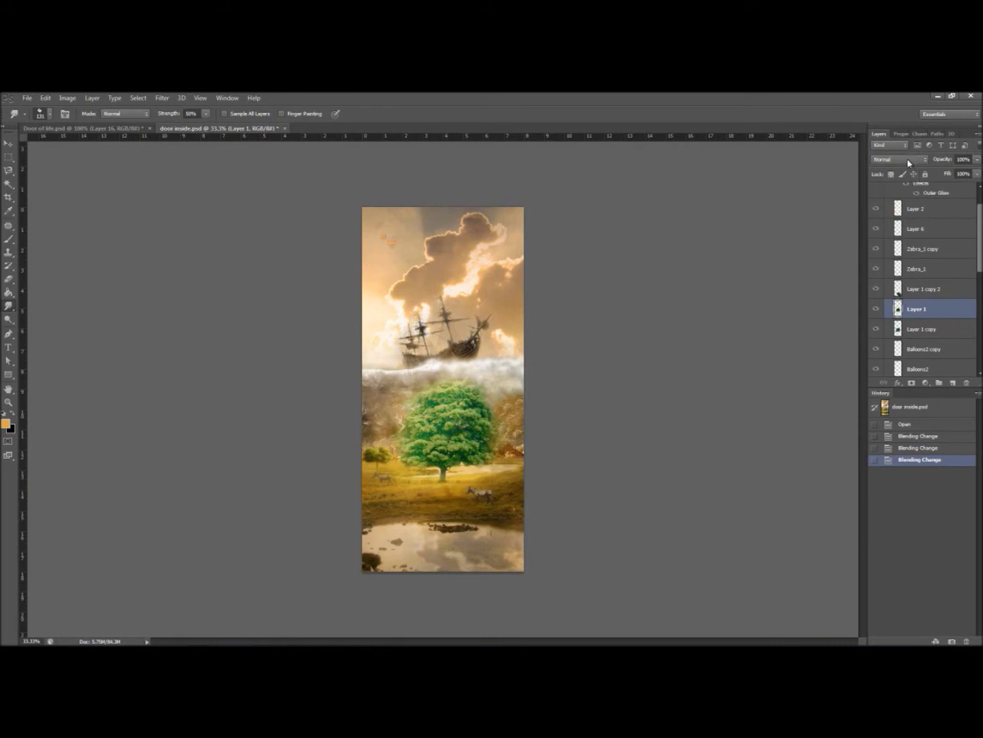
pyautogui.click(907, 349)
pyautogui.click(909, 331)
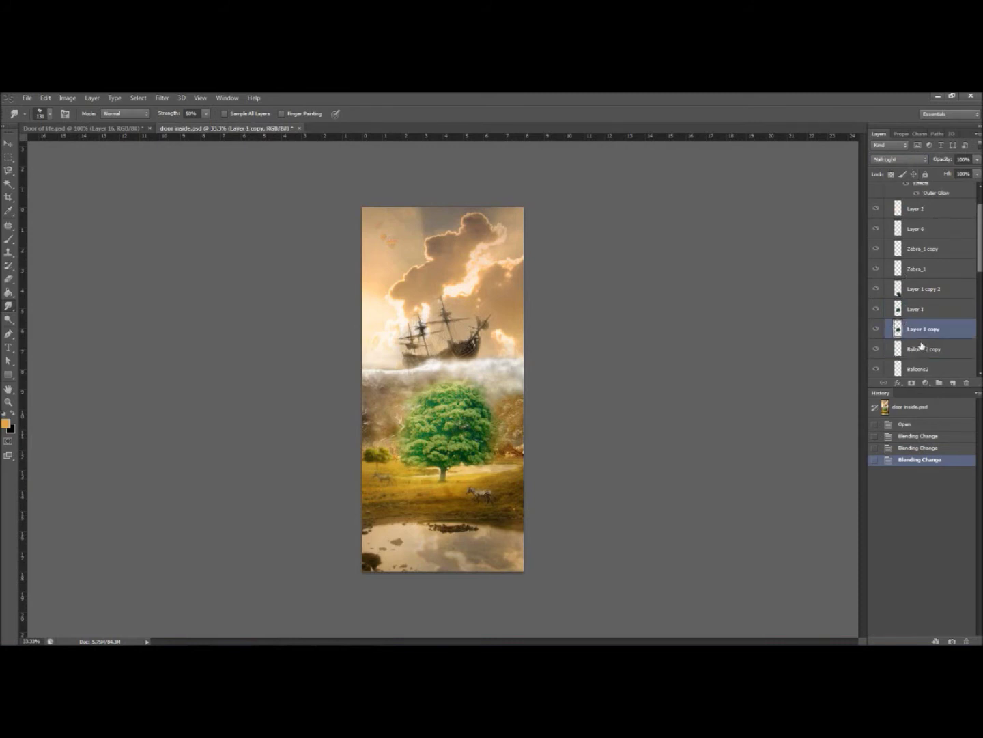
pyautogui.click(877, 328)
pyautogui.click(877, 327)
pyautogui.click(6, 144)
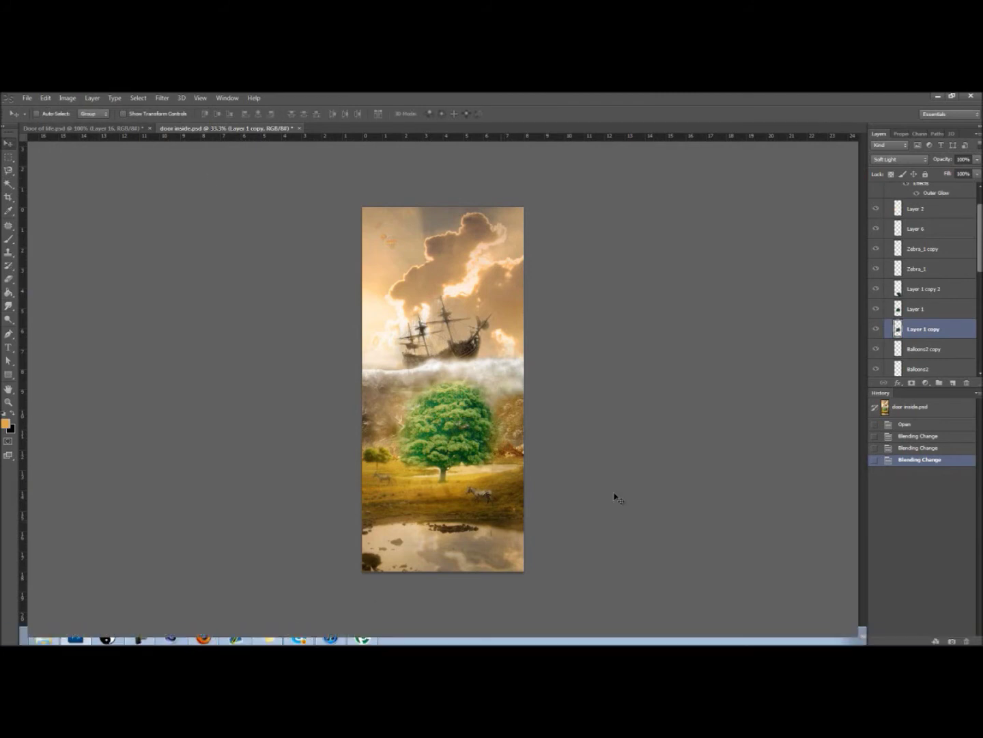
# Set Layer 1 copy 2 to 50% opacity, compare it on and off, and leave it hidden
pyautogui.click(934, 310)
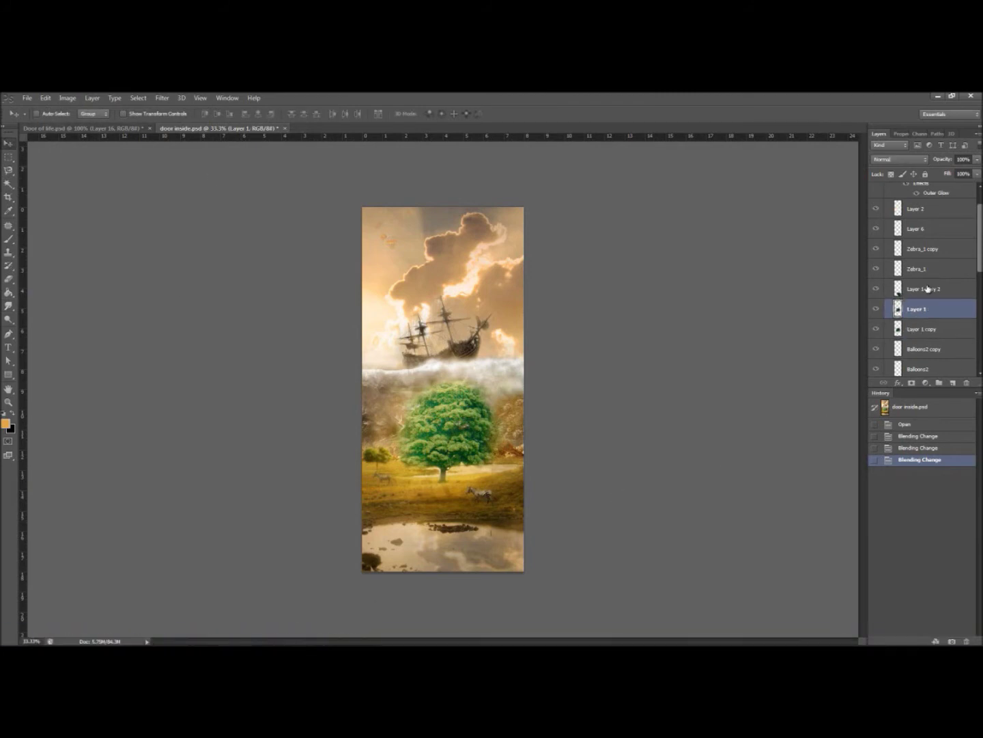
pyautogui.click(912, 289)
pyautogui.press('5')
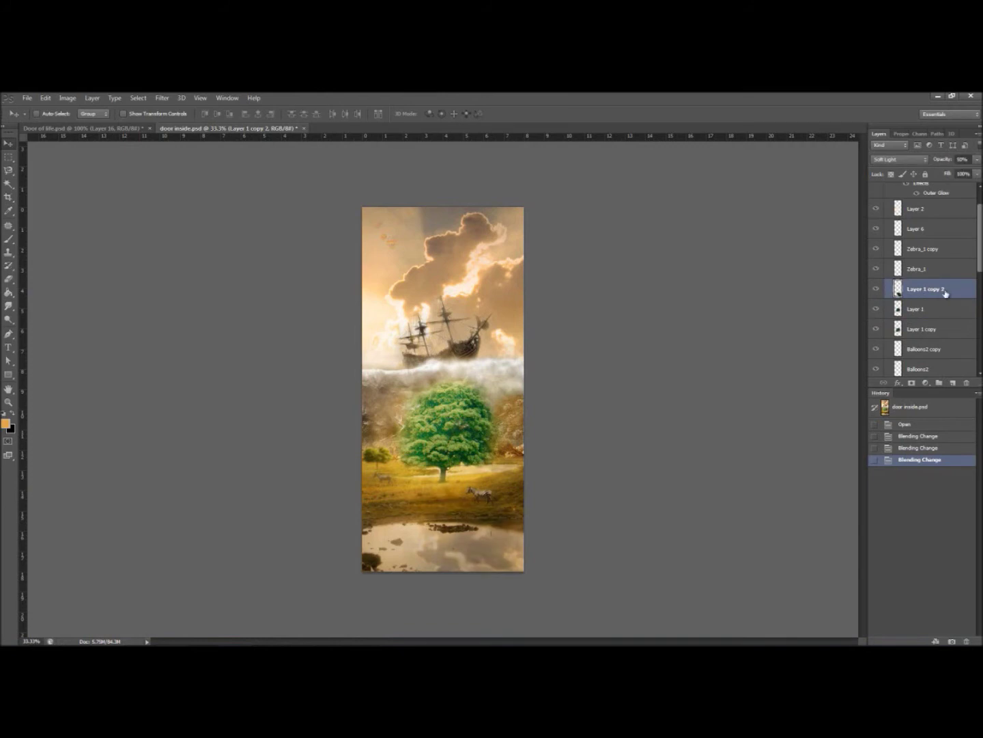
pyautogui.click(877, 291)
pyautogui.click(877, 290)
pyautogui.click(877, 290)
pyautogui.click(876, 291)
pyautogui.click(877, 291)
# Duplicate the tree layer into Layer 1 copy 3, stacked directly above Layer 1
pyautogui.click(917, 309)
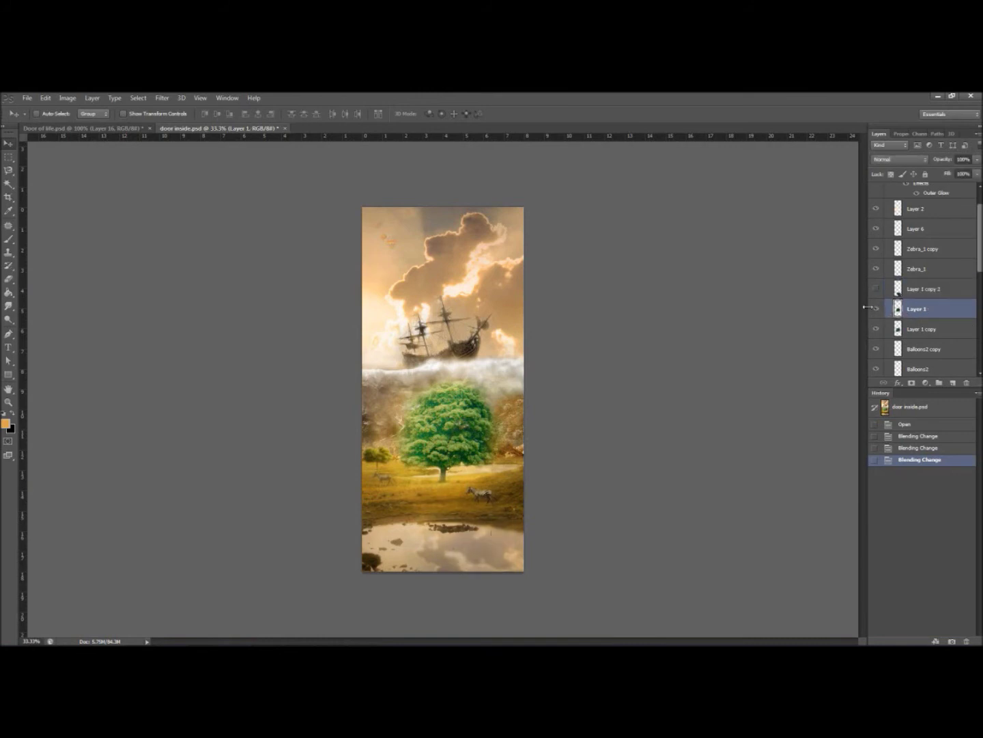
pyautogui.click(877, 309)
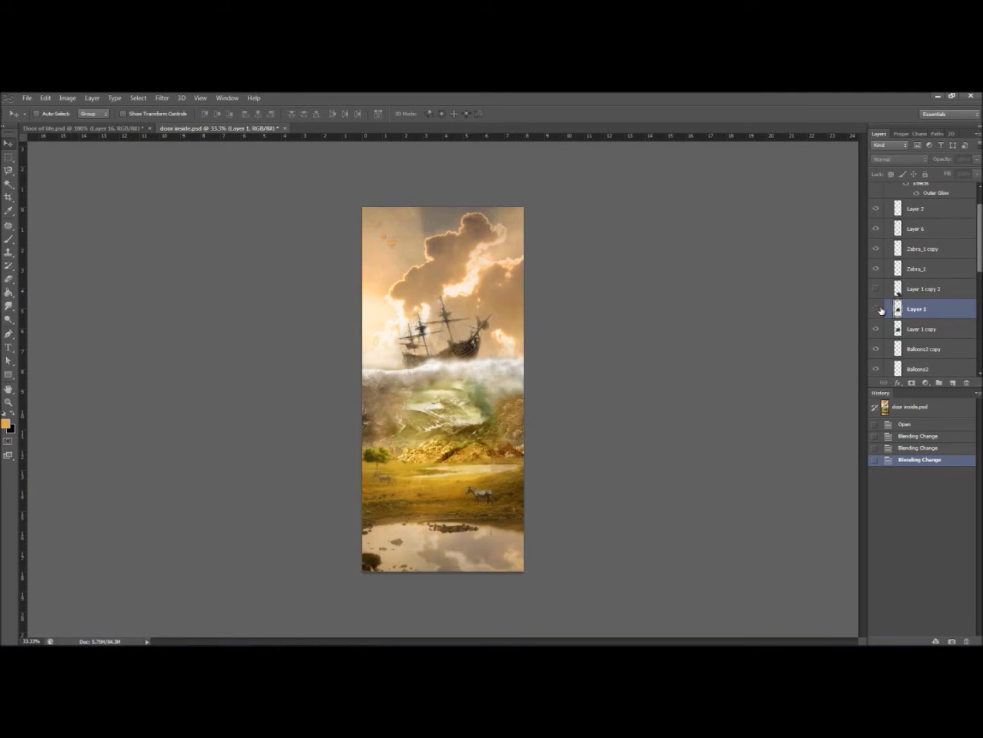
pyautogui.click(877, 309)
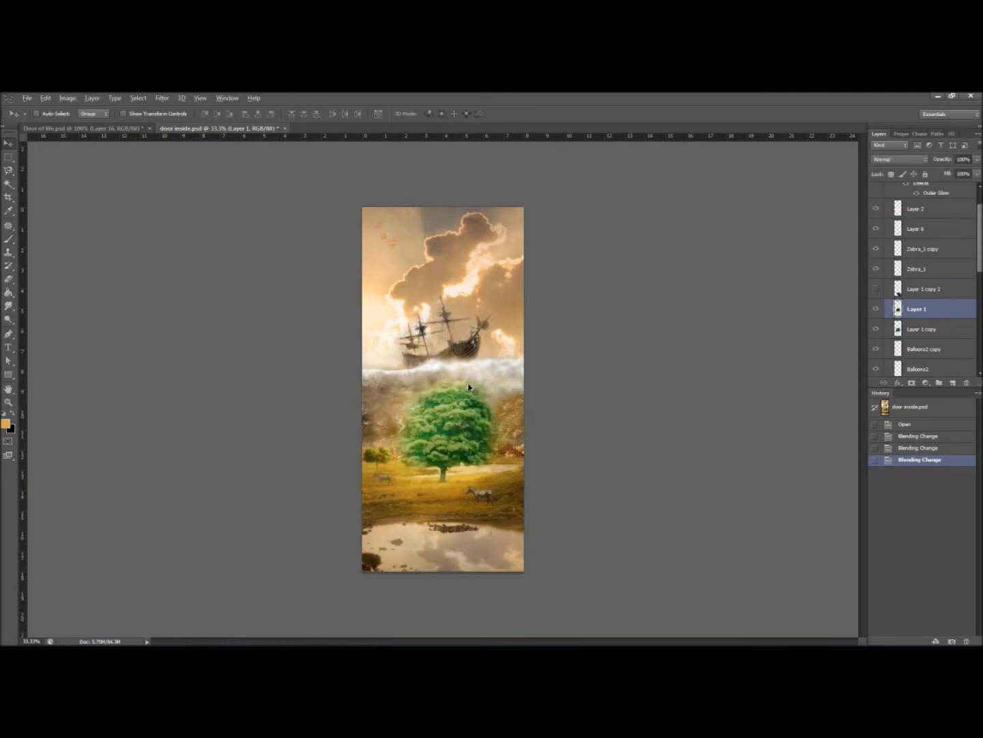
pyautogui.moveTo(467, 397); pyautogui.dragTo(469, 450)
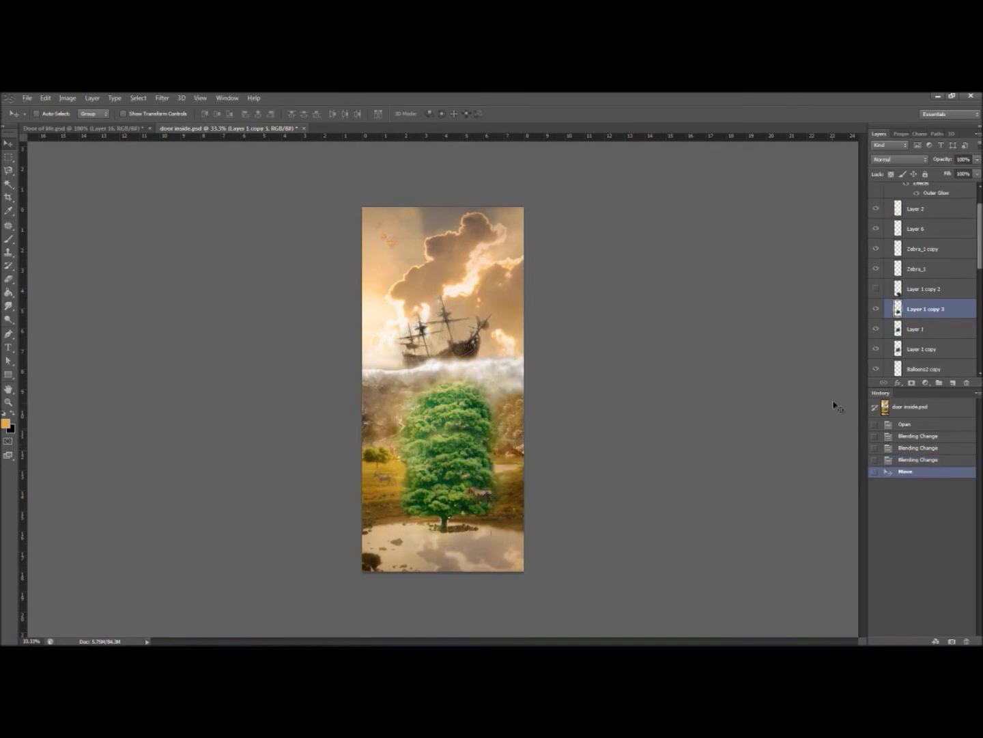
pyautogui.hotkey('ctrl', 'z')
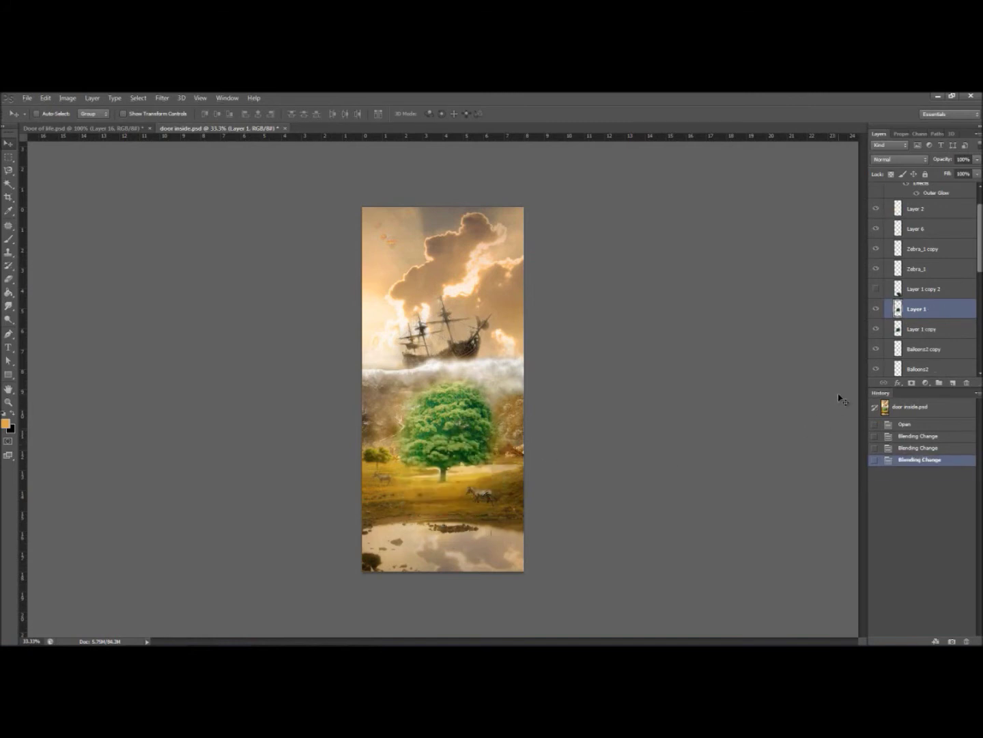
pyautogui.press('alt')
pyautogui.moveTo(944, 311); pyautogui.dragTo(943, 299)
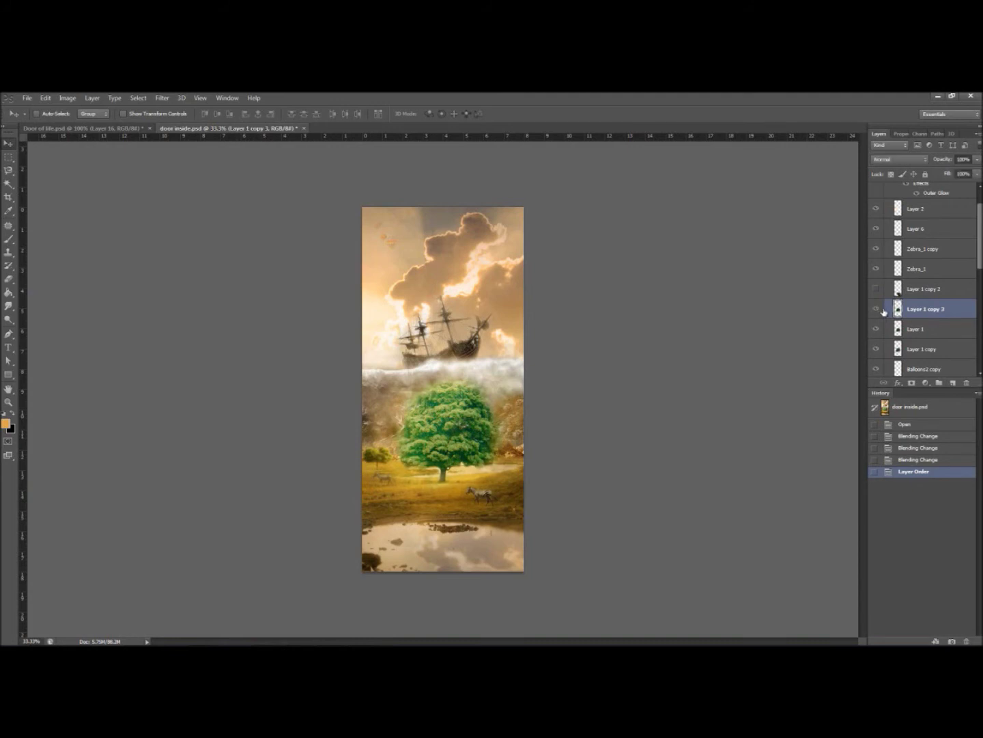
# Flip the tree copy vertically and move it beneath the trunk as a reflection
pyautogui.click(45, 97)
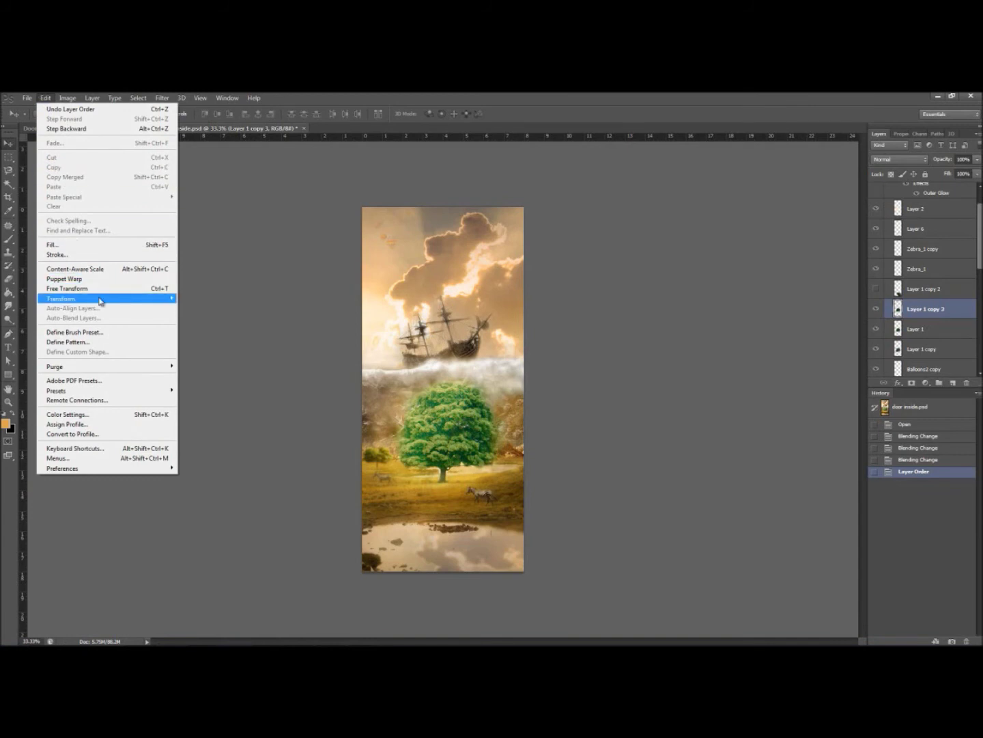
pyautogui.moveTo(110, 299)
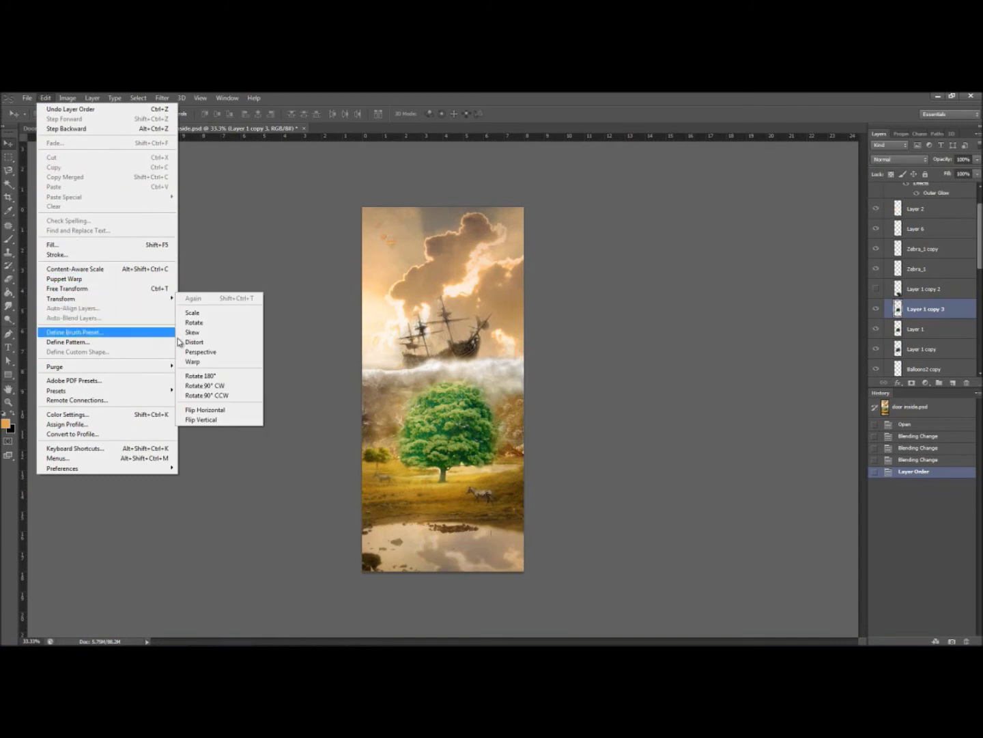
pyautogui.click(209, 421)
pyautogui.moveTo(449, 434); pyautogui.dragTo(450, 440)
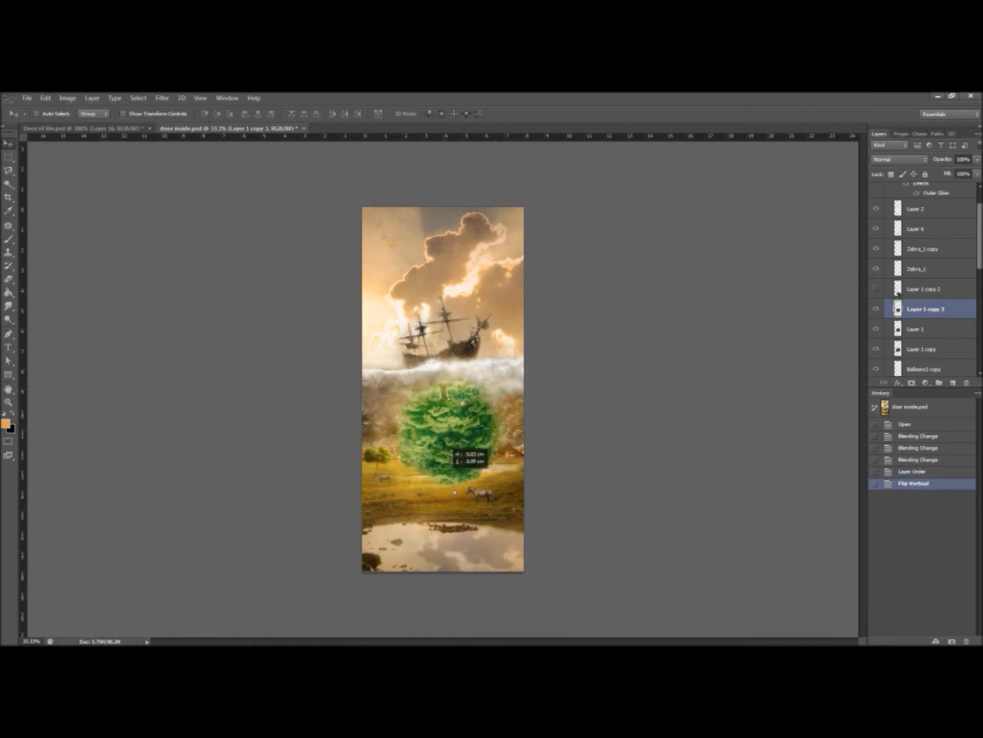
pyautogui.moveTo(454, 491); pyautogui.dragTo(445, 526)
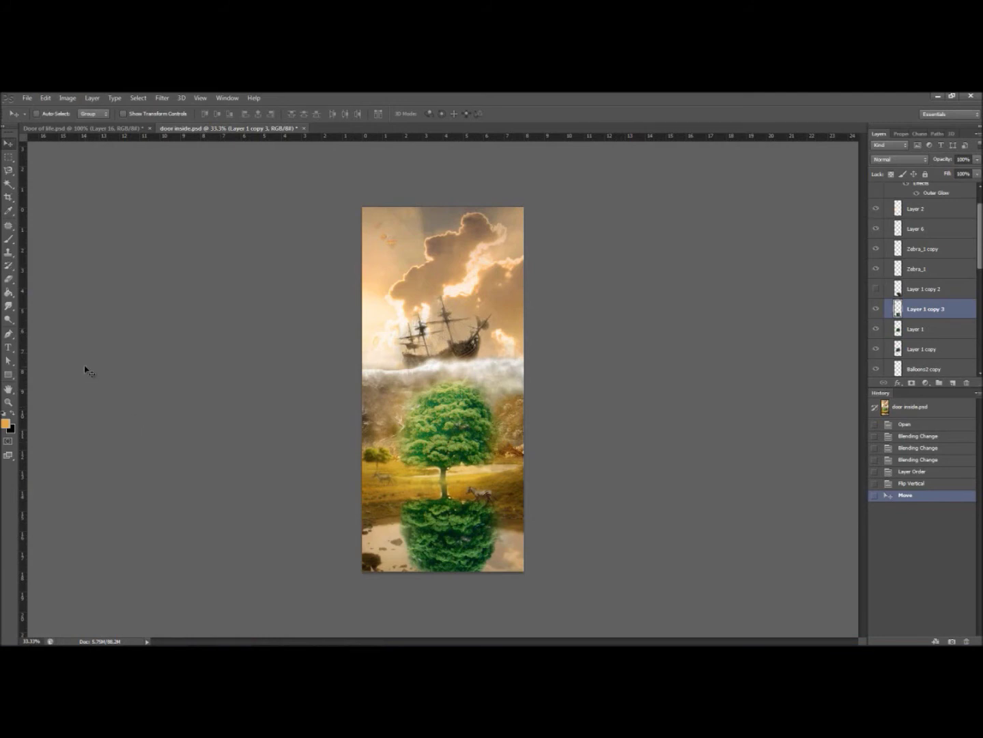
# Distort the reflection so its bottom edge slants to the right, and apply it
pyautogui.click(50, 100)
pyautogui.moveTo(132, 299)
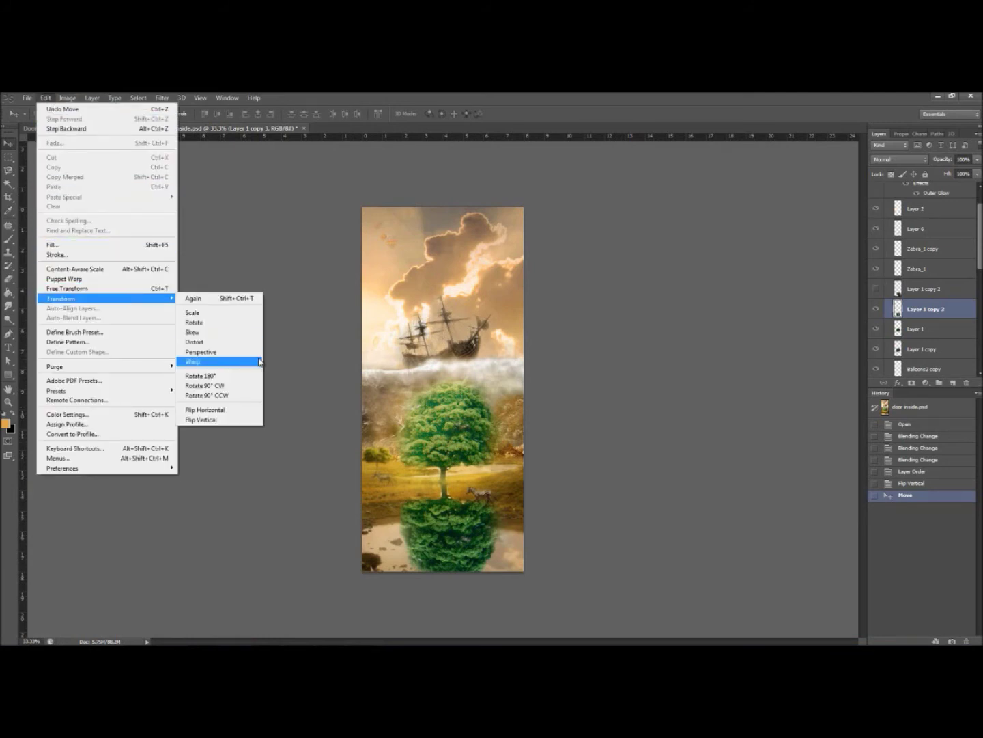
pyautogui.click(239, 342)
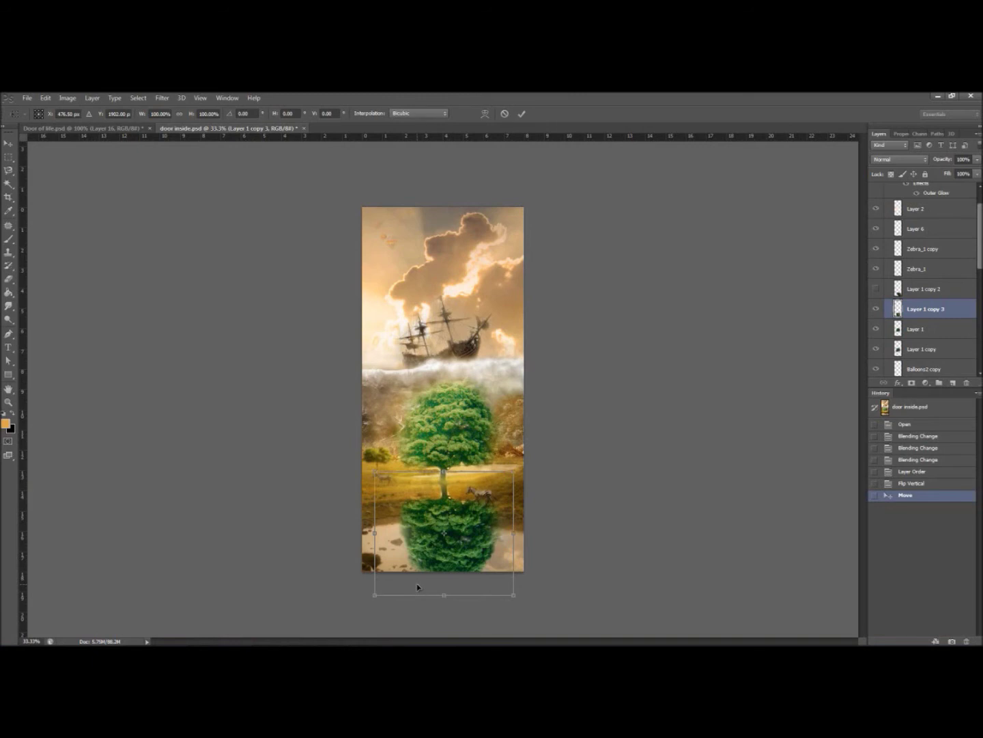
pyautogui.moveTo(466, 604); pyautogui.dragTo(497, 604)
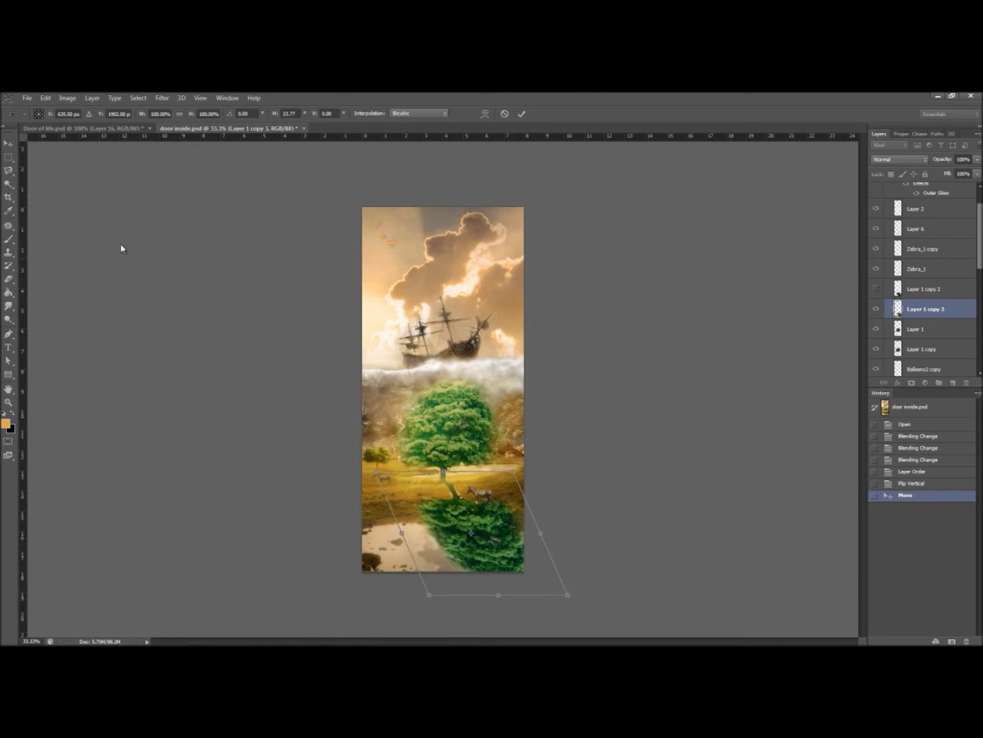
pyautogui.press('Return')
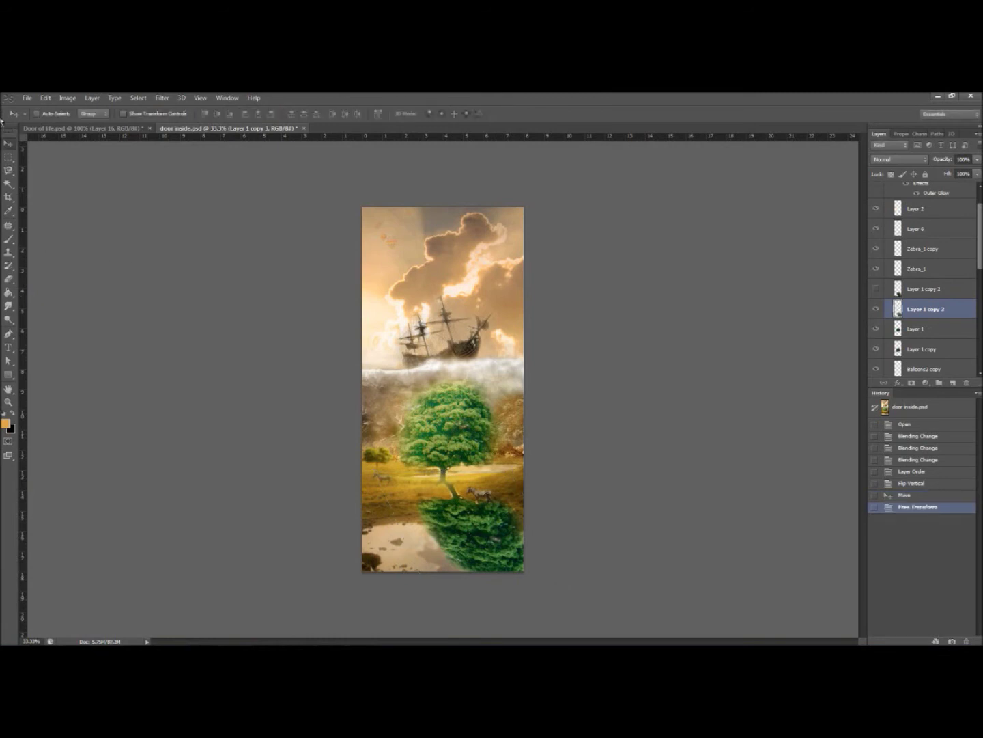
# Nudge the reflection up, darken it with Hue/Saturation lightness, and set its fill to 30%
pyautogui.press('Up')
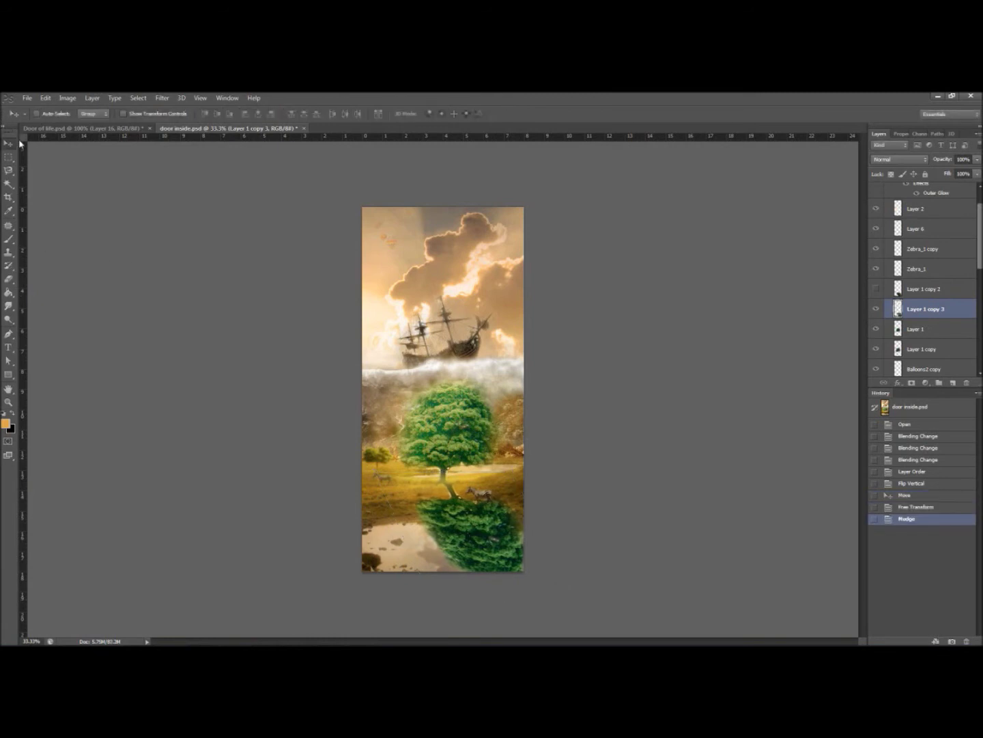
pyautogui.press('Up')
pyautogui.press('Up')
pyautogui.press('Up')
pyautogui.press('Up')
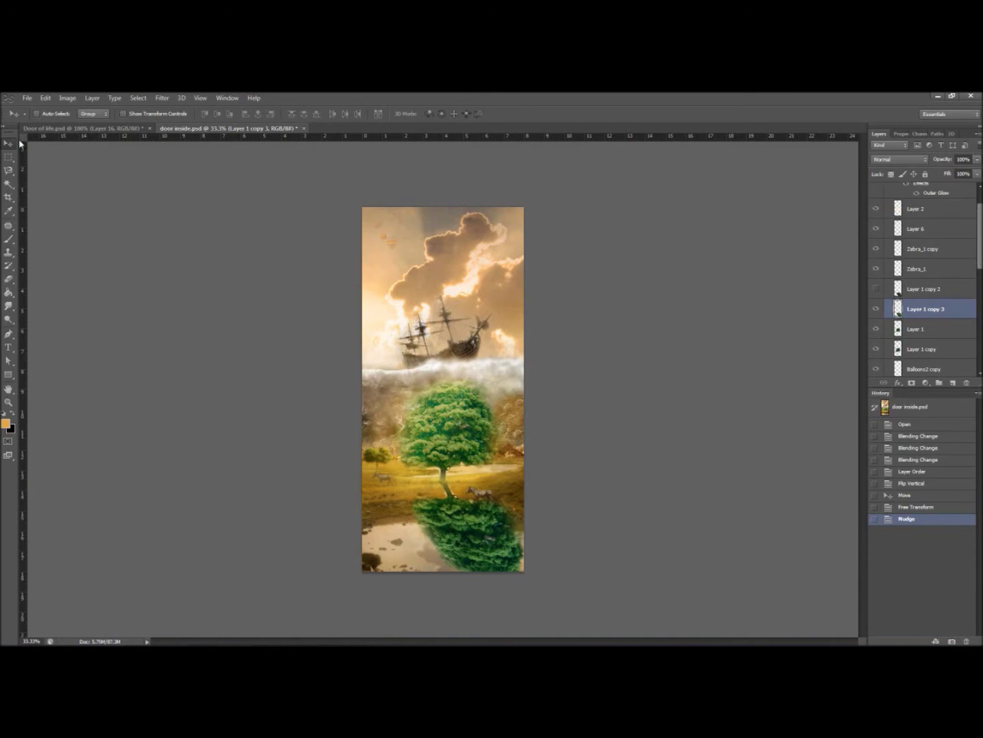
pyautogui.hotkey('ctrl', 'u')
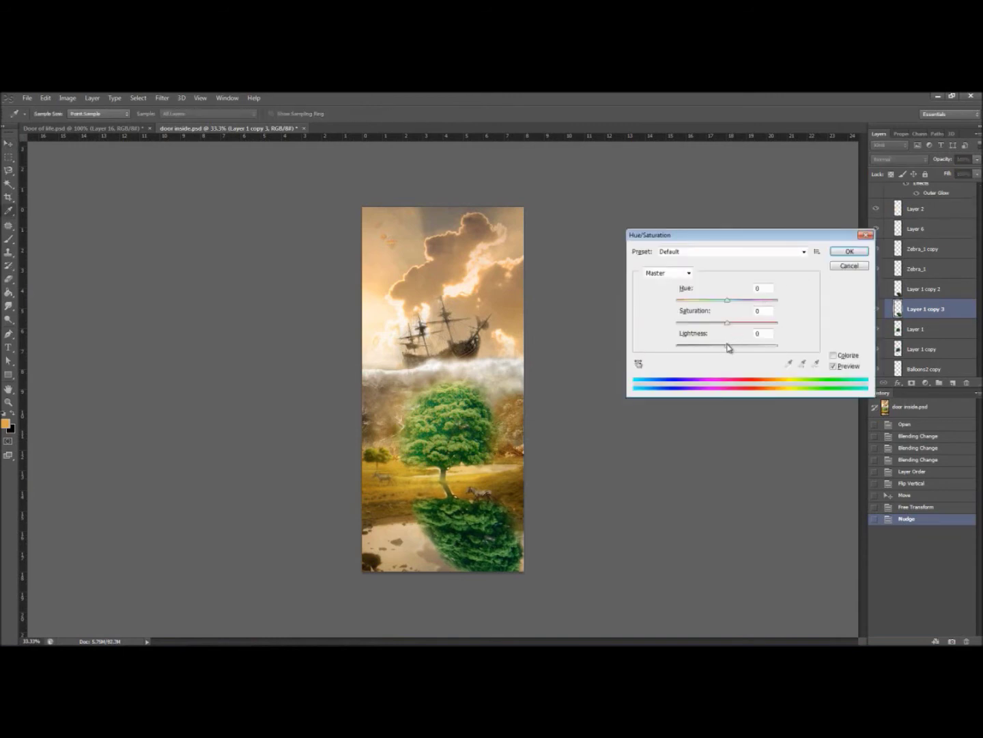
pyautogui.moveTo(728, 346); pyautogui.dragTo(703, 348)
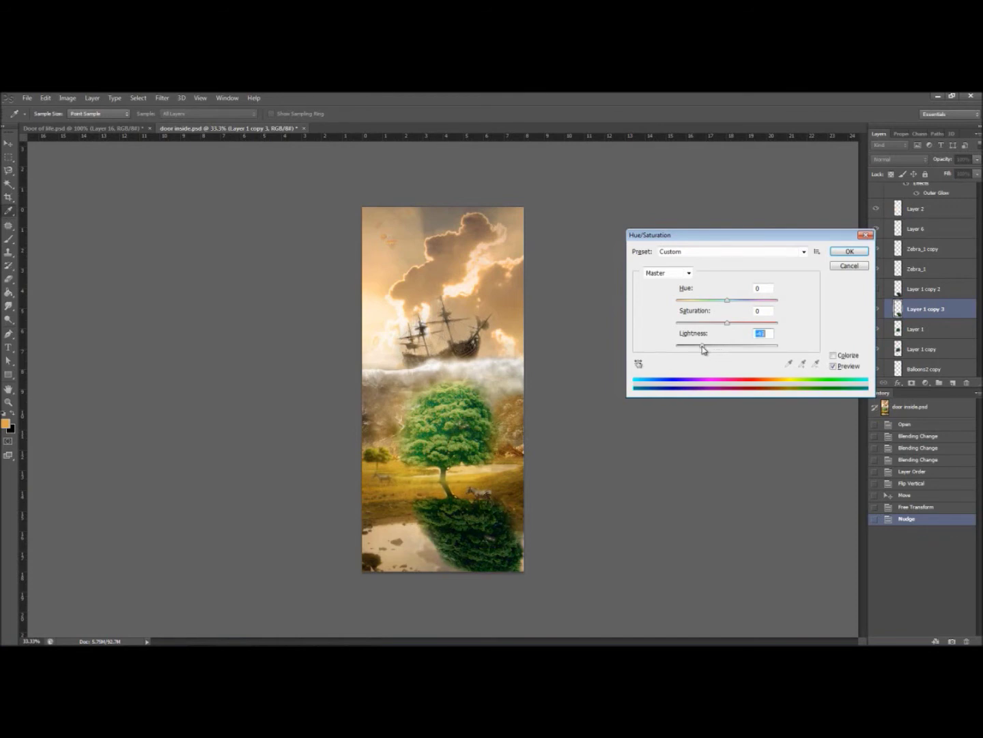
pyautogui.click(850, 251)
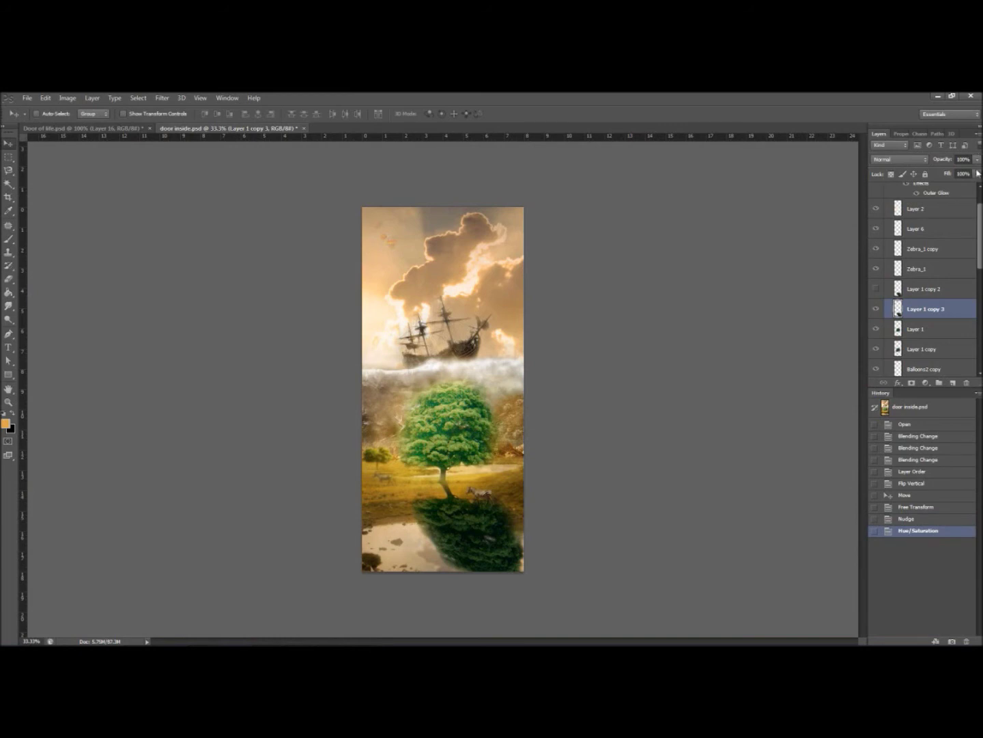
pyautogui.click(978, 174)
pyautogui.moveTo(969, 185); pyautogui.dragTo(938, 192)
pyautogui.click(869, 309)
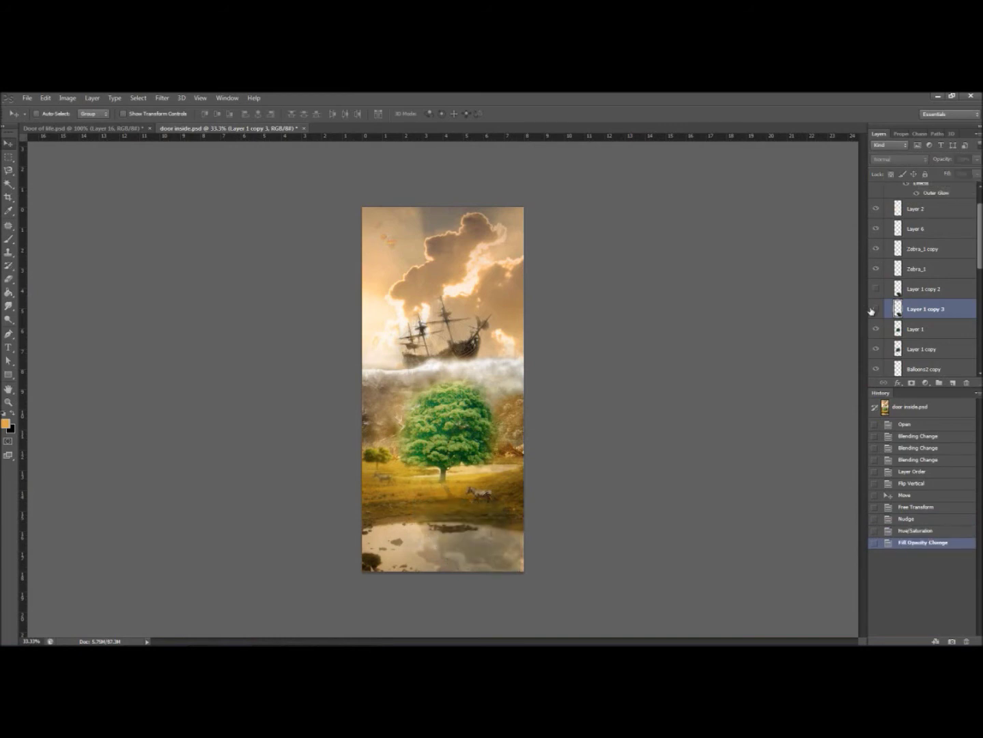
# Compare the reflection on and off, then delete Layer 1 copy 3
pyautogui.click(874, 310)
pyautogui.click(873, 311)
pyautogui.click(872, 310)
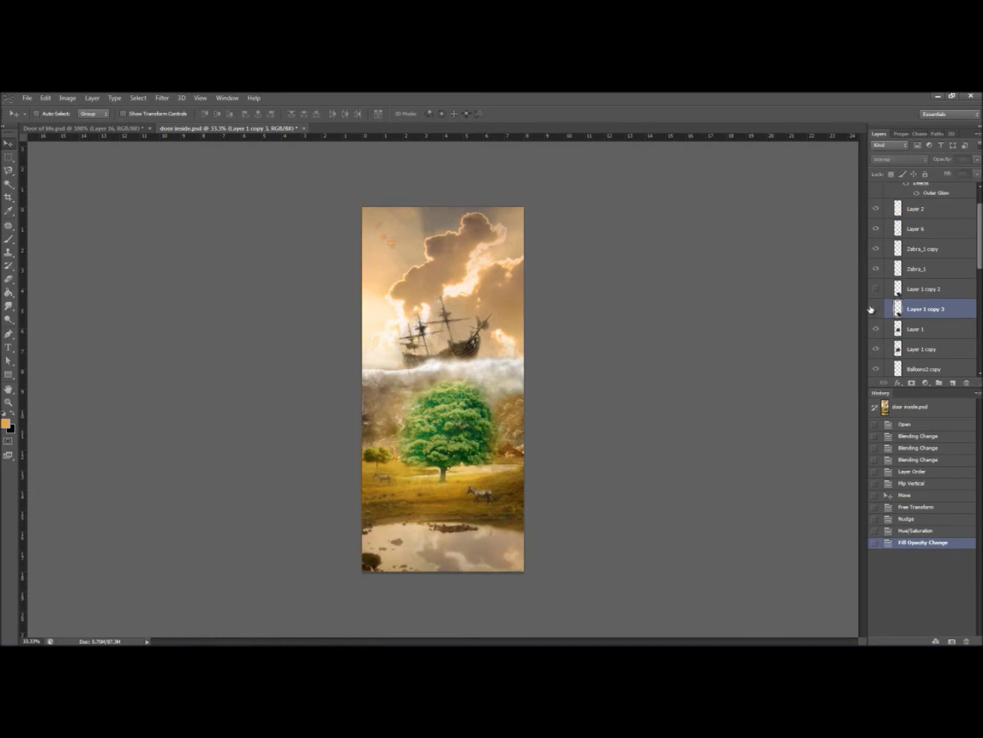
pyautogui.click(872, 311)
pyautogui.press('Delete')
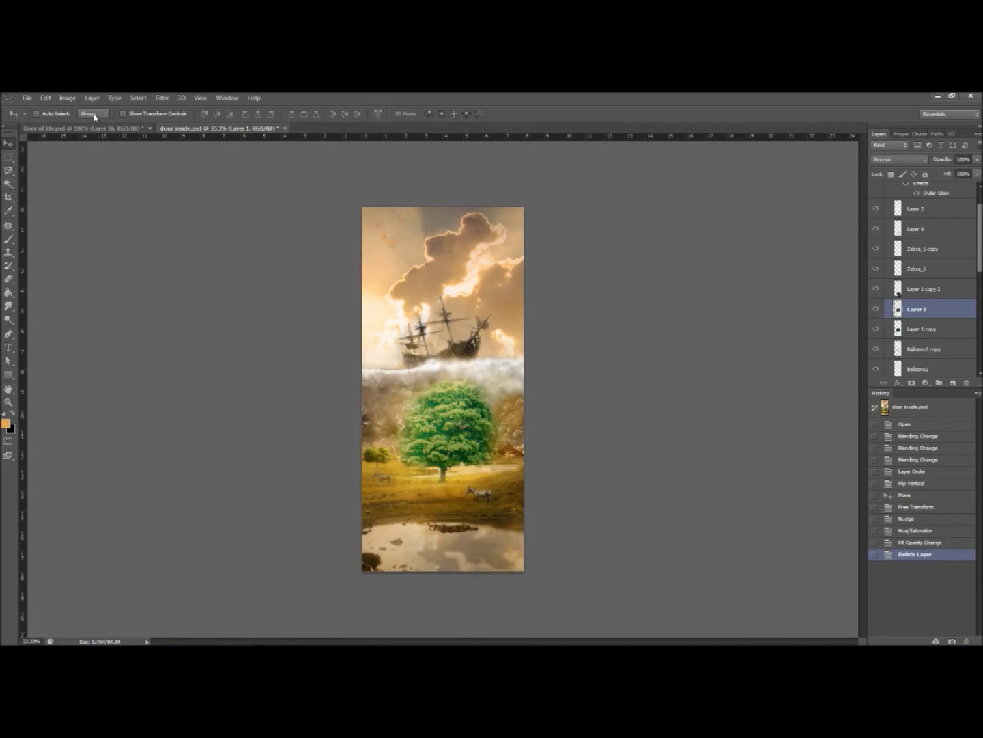
# Check the sticky notes, then toggle the glow and lighting layers off and on to compare
pyautogui.click(267, 636)
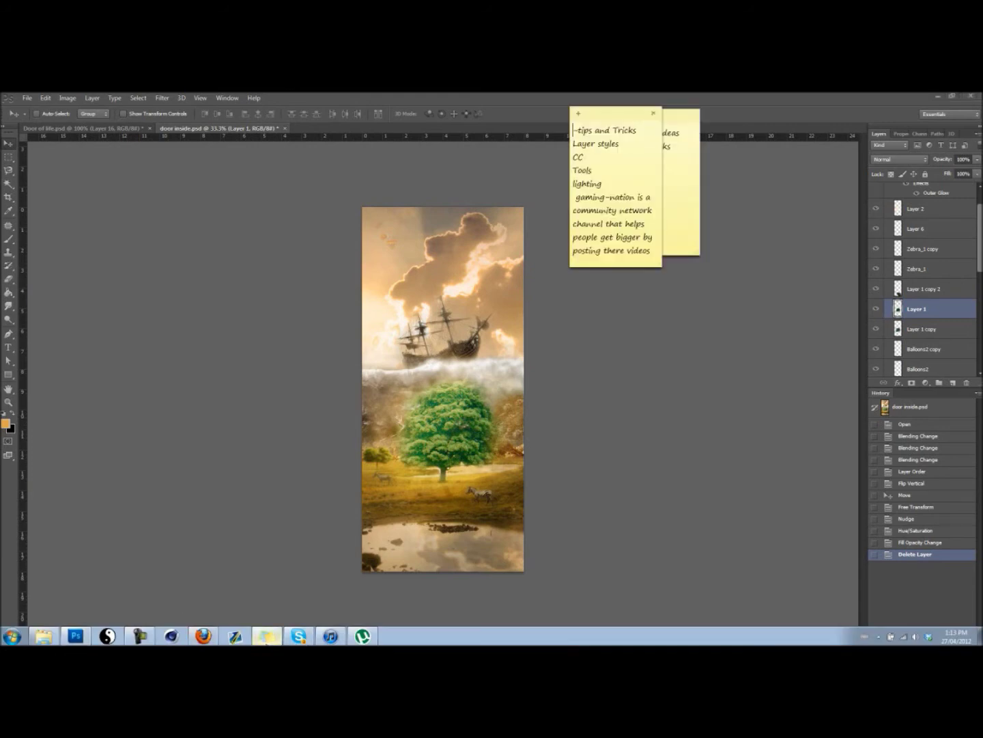
pyautogui.click(665, 445)
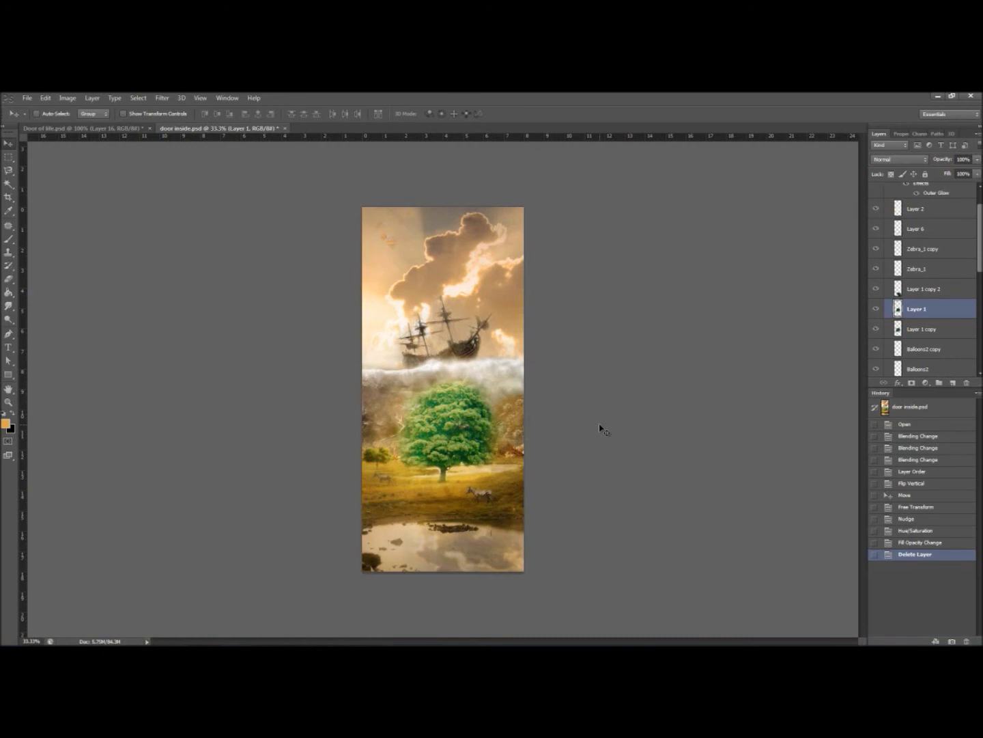
pyautogui.scroll(2, 966, 250)
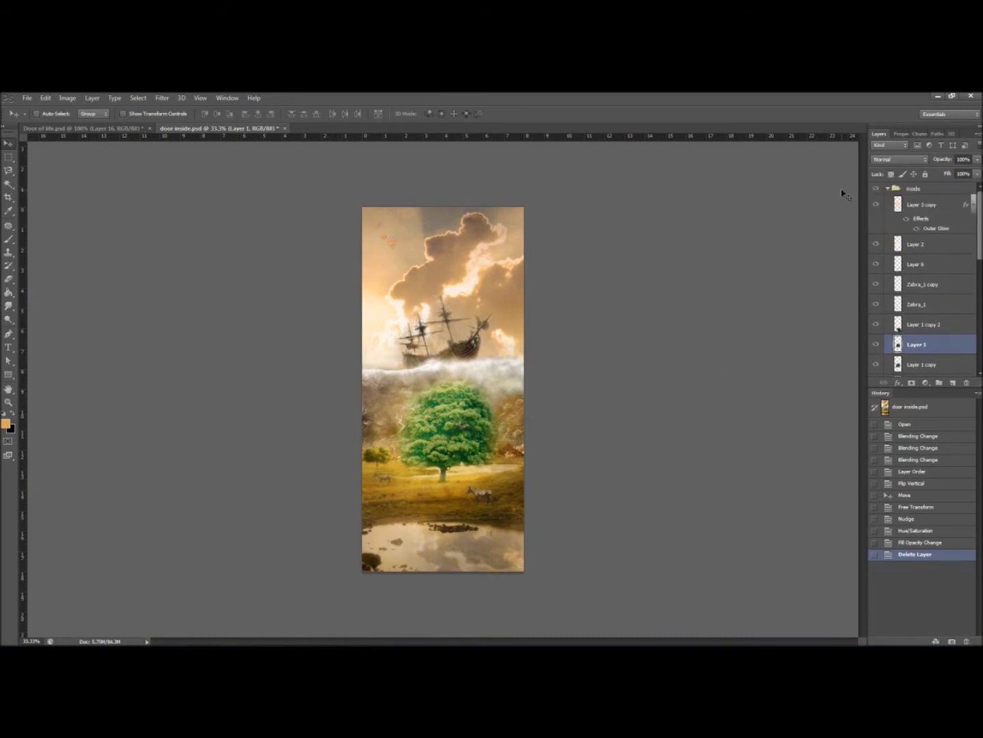
pyautogui.moveTo(874, 204); pyautogui.dragTo(876, 267)
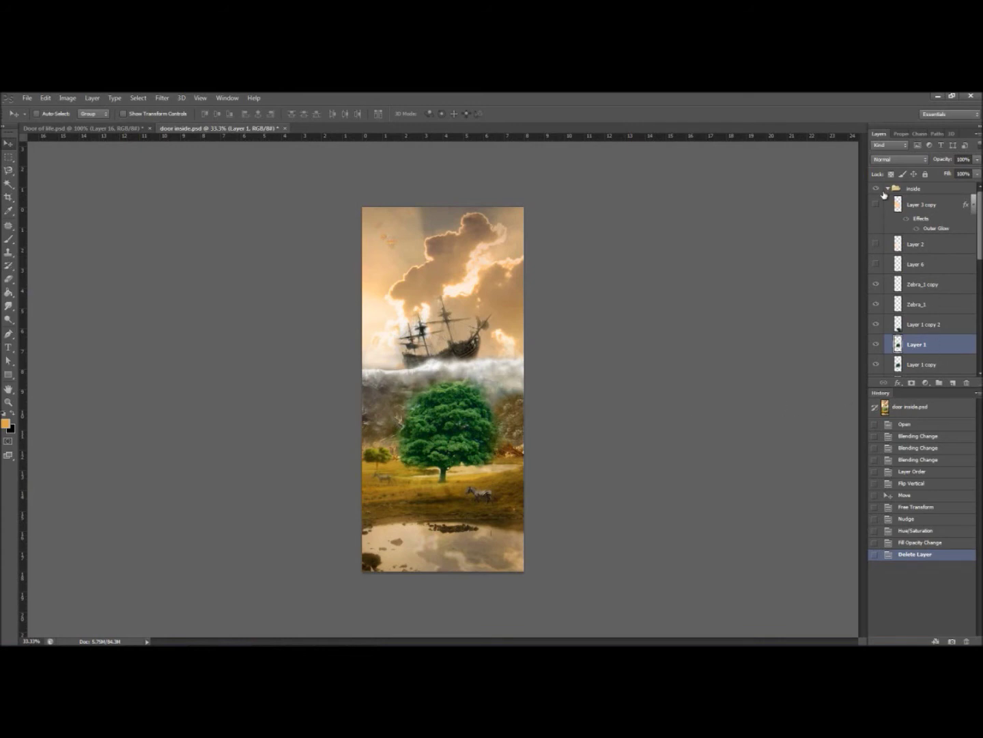
pyautogui.moveTo(879, 205)
pyautogui.mouseDown()
pyautogui.moveTo(877, 265)
pyautogui.moveTo(876, 215)
pyautogui.mouseUp()
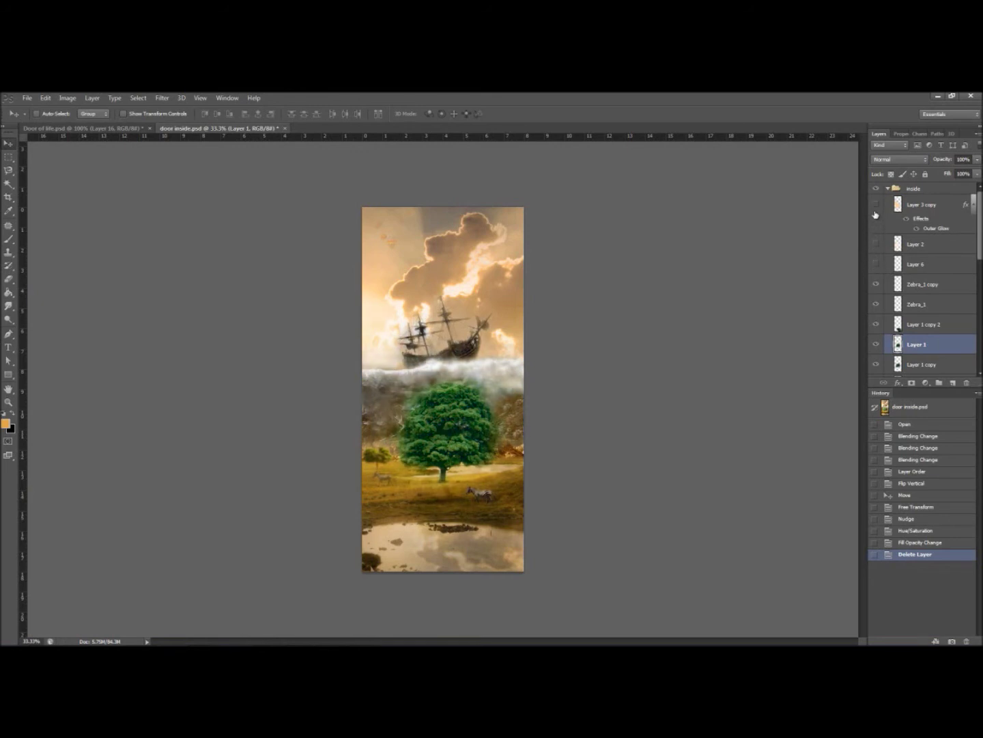
# Add a new layer above Layer 3 copy and draw a triangular Polygonal Lasso selection over the tree
pyautogui.click(943, 207)
pyautogui.click(952, 382)
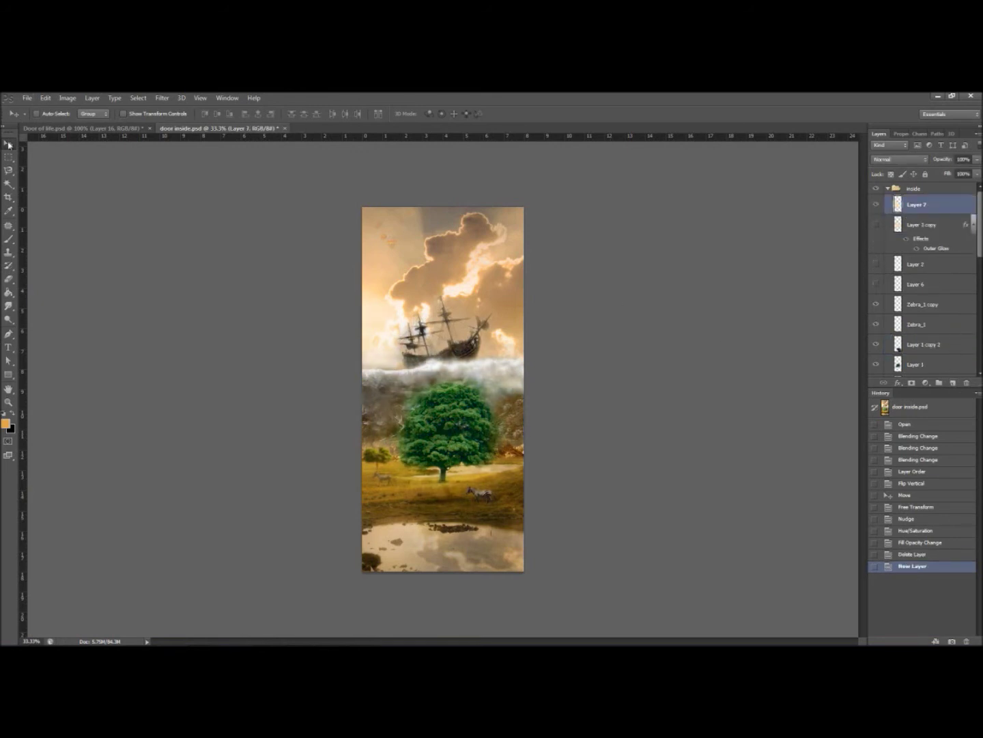
pyautogui.click(8, 157)
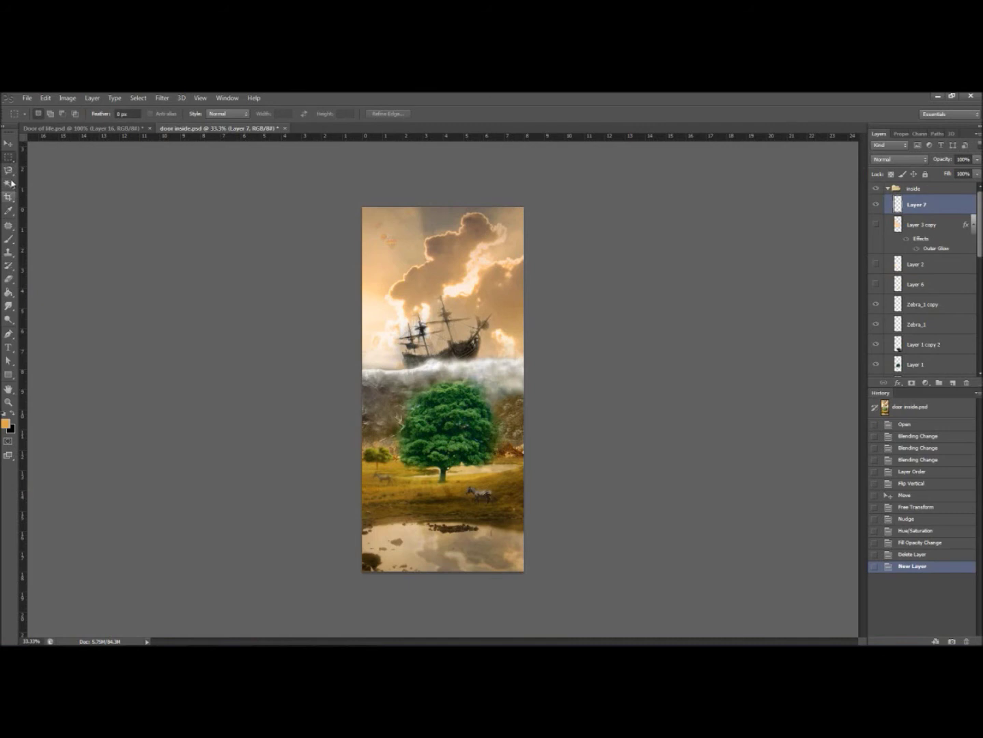
pyautogui.click(9, 172)
pyautogui.click(32, 179)
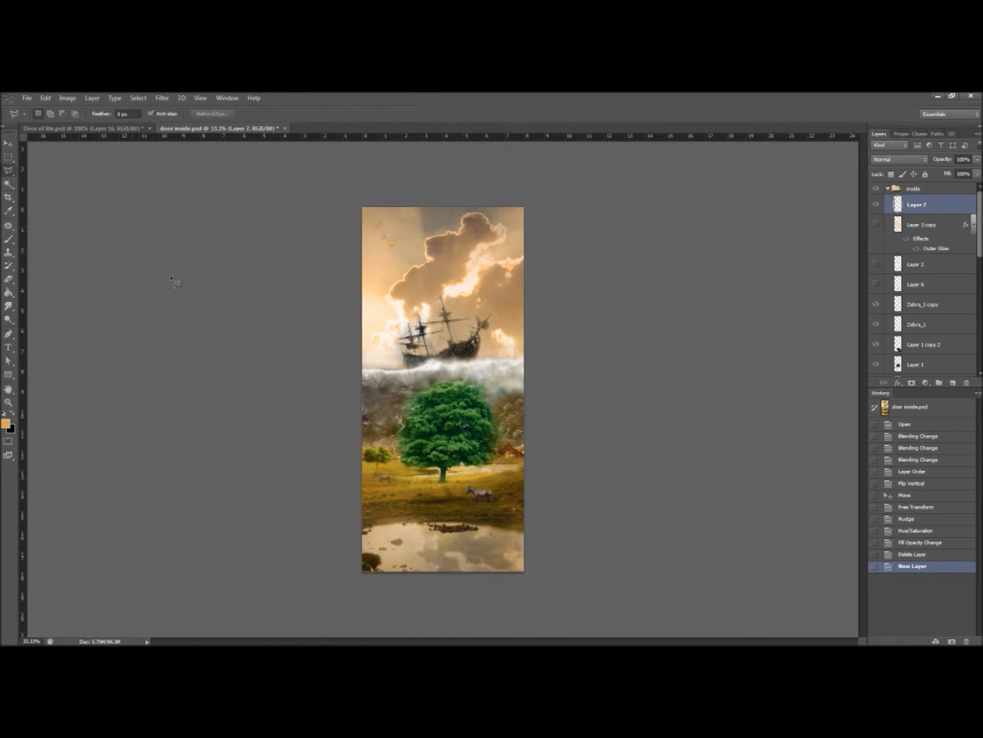
pyautogui.click(310, 297)
pyautogui.click(440, 468)
pyautogui.click(508, 390)
pyautogui.click(311, 298)
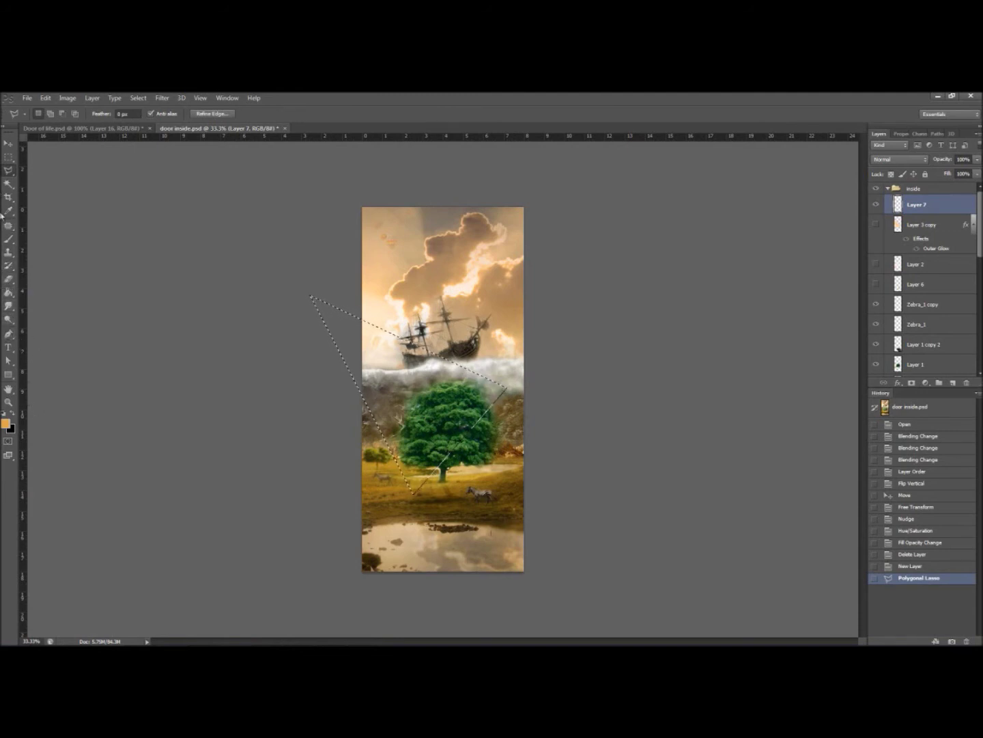
pyautogui.click(8, 294)
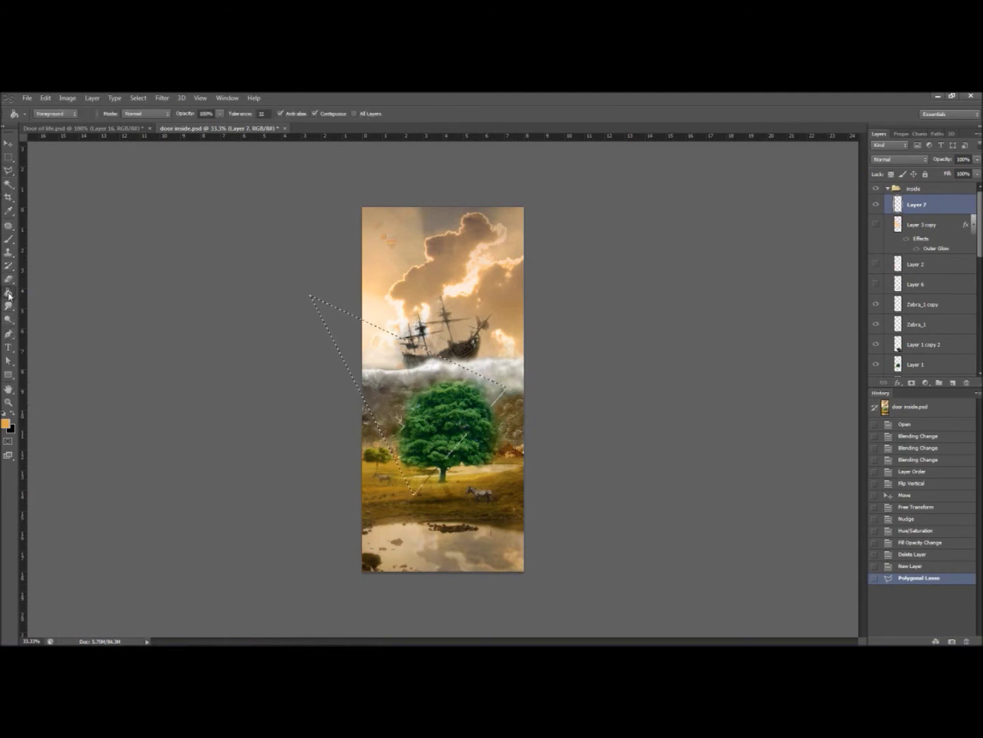
# Fill the triangle with orange, deselect, and set Layer 7 to Soft Light blending
pyautogui.click(6, 424)
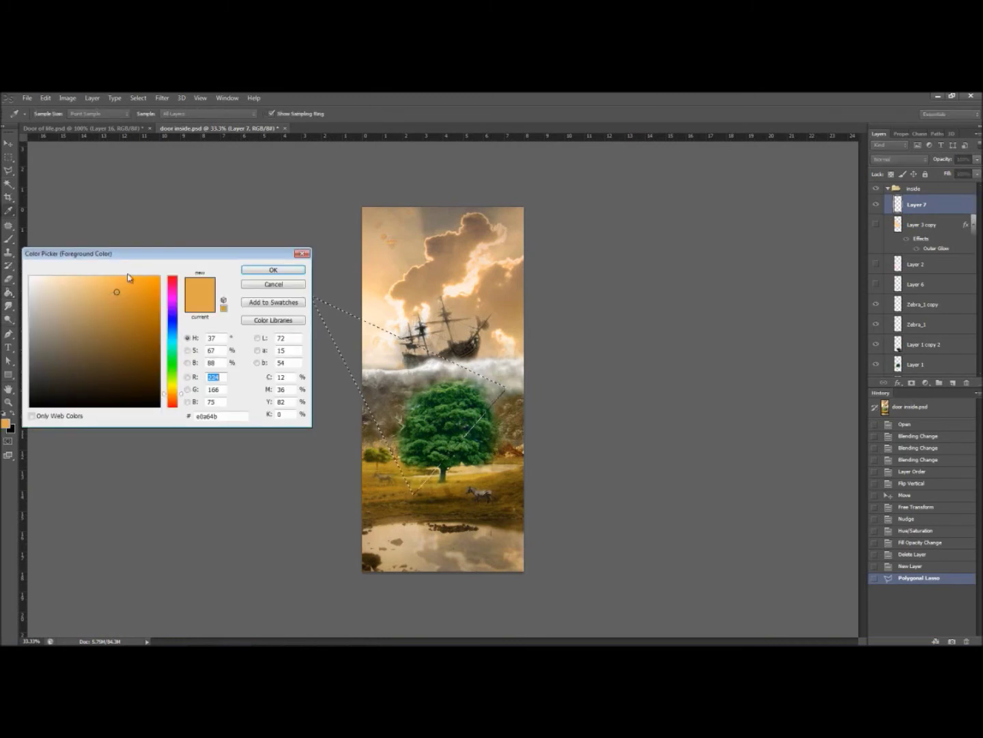
pyautogui.click(252, 274)
pyautogui.click(410, 409)
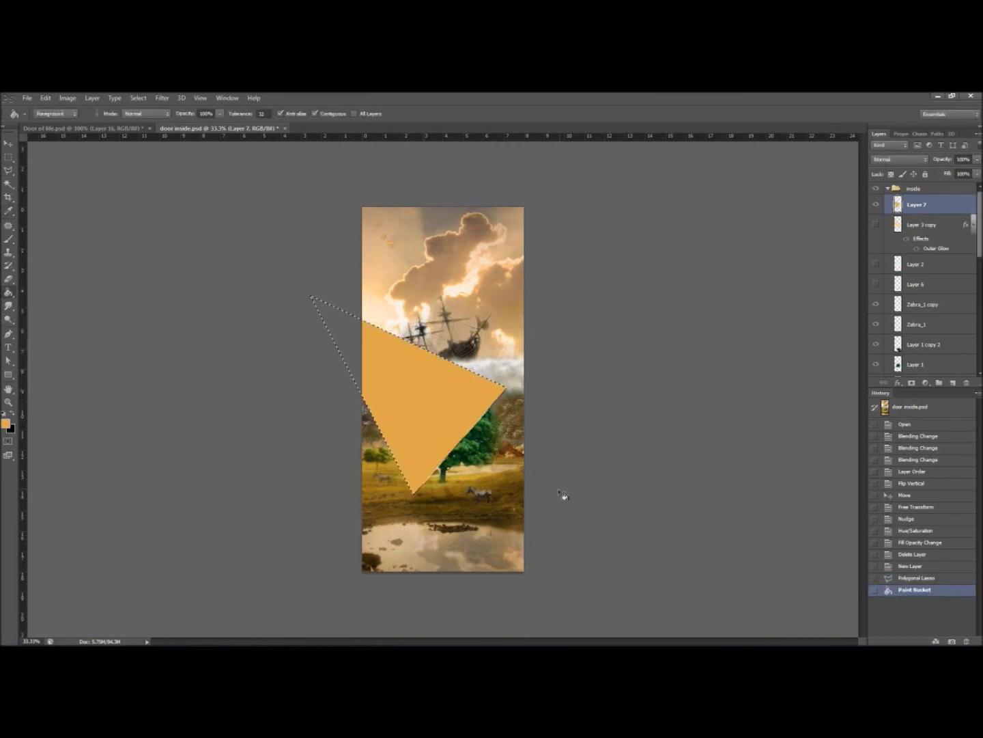
pyautogui.hotkey('ctrl', 'd')
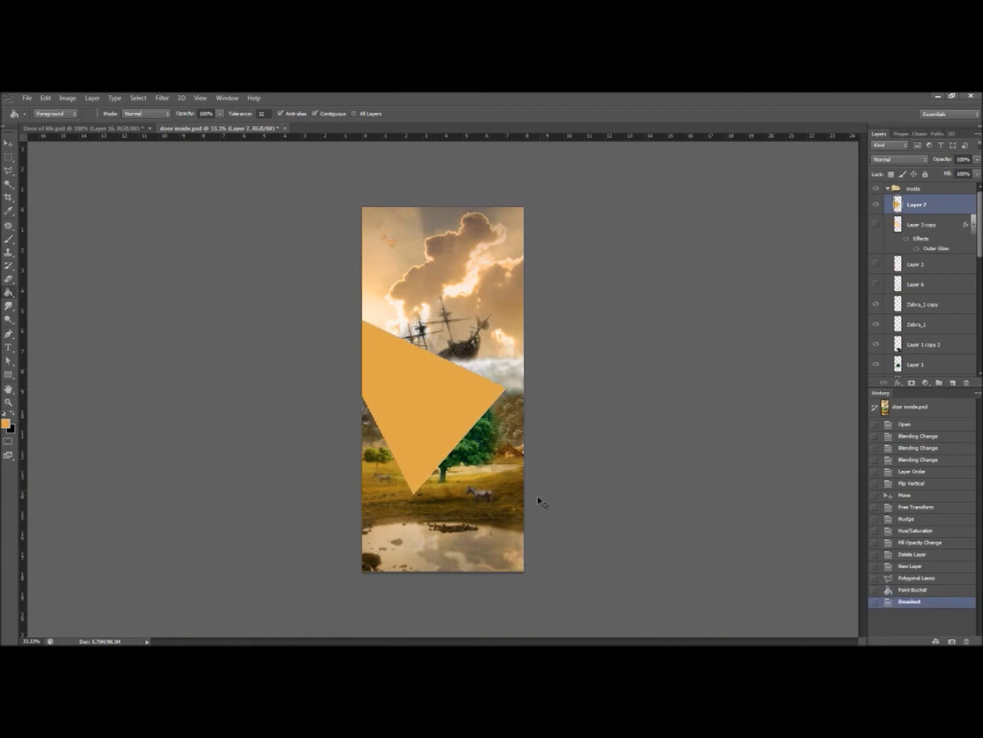
pyautogui.click(892, 160)
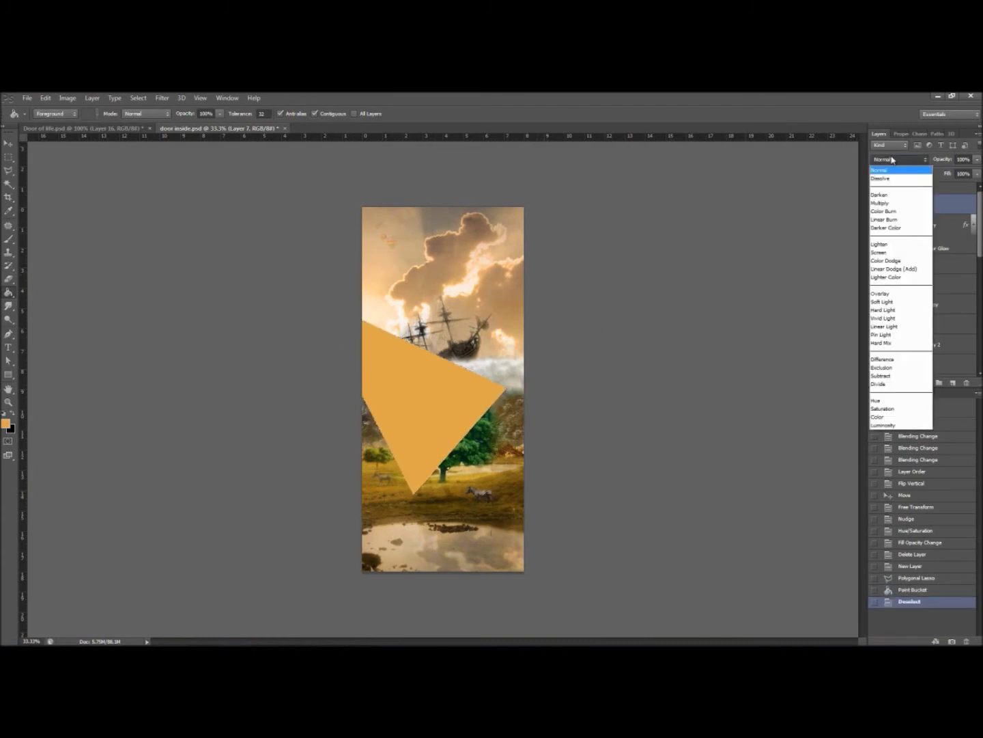
pyautogui.click(896, 304)
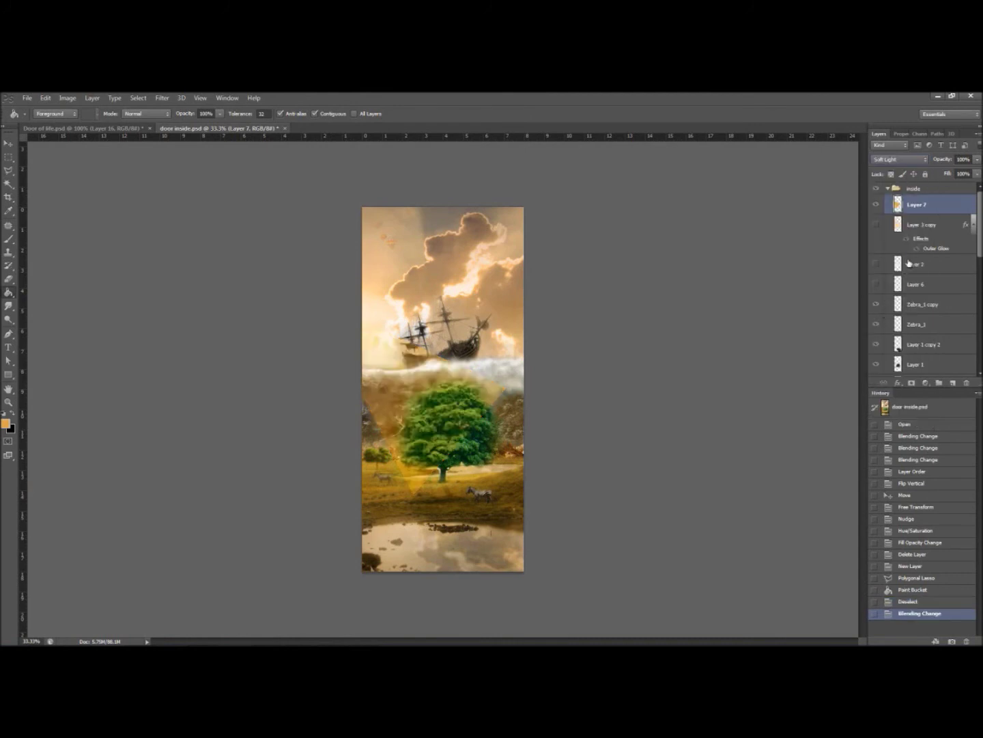
# Try an Outer Glow on Layer 7, then cancel the style change
pyautogui.doubleClick(956, 204)
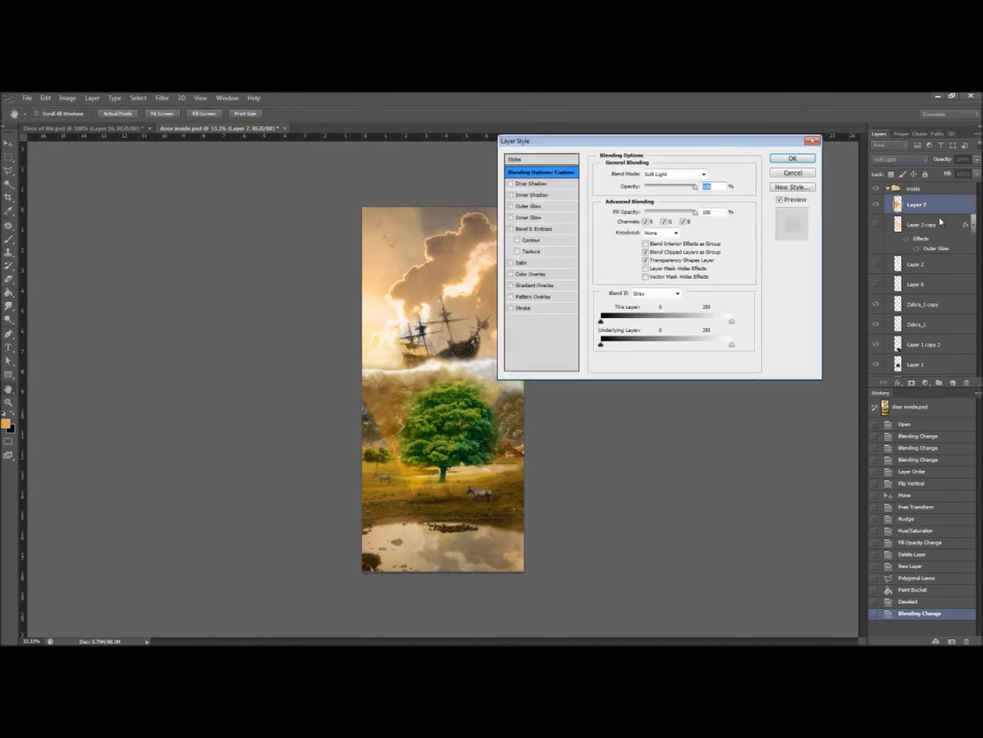
pyautogui.click(540, 208)
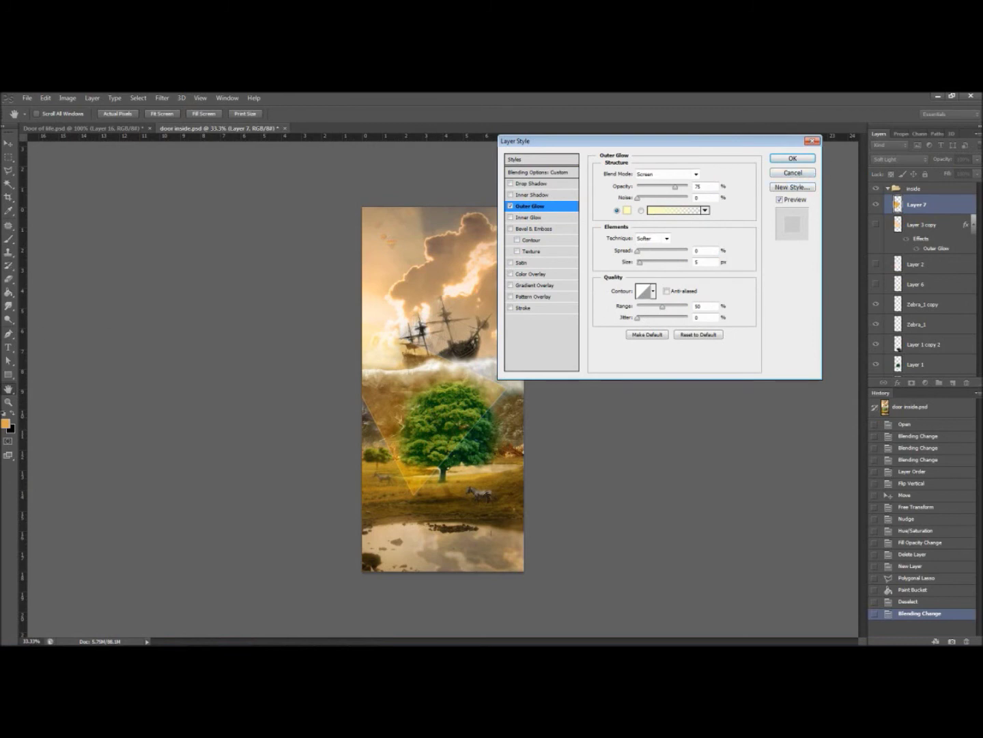
pyautogui.click(793, 173)
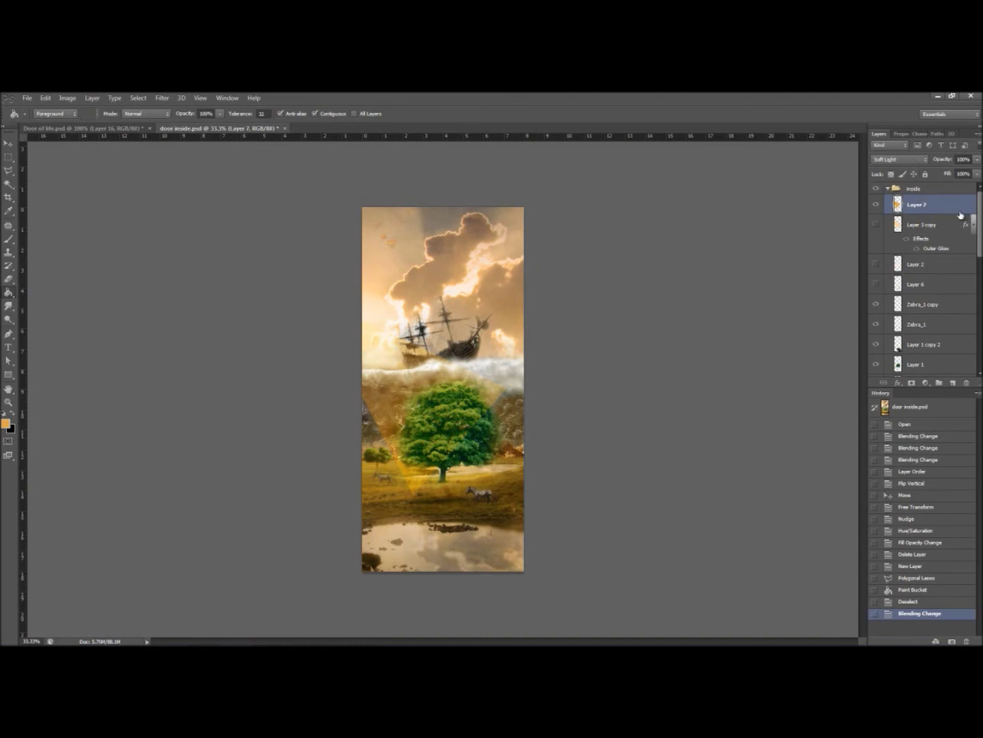
pyautogui.click(899, 158)
# Reset Layer 7 to Normal and add a sampled-orange Soft Light Outer Glow, spread 32, size 111
pyautogui.click(888, 161)
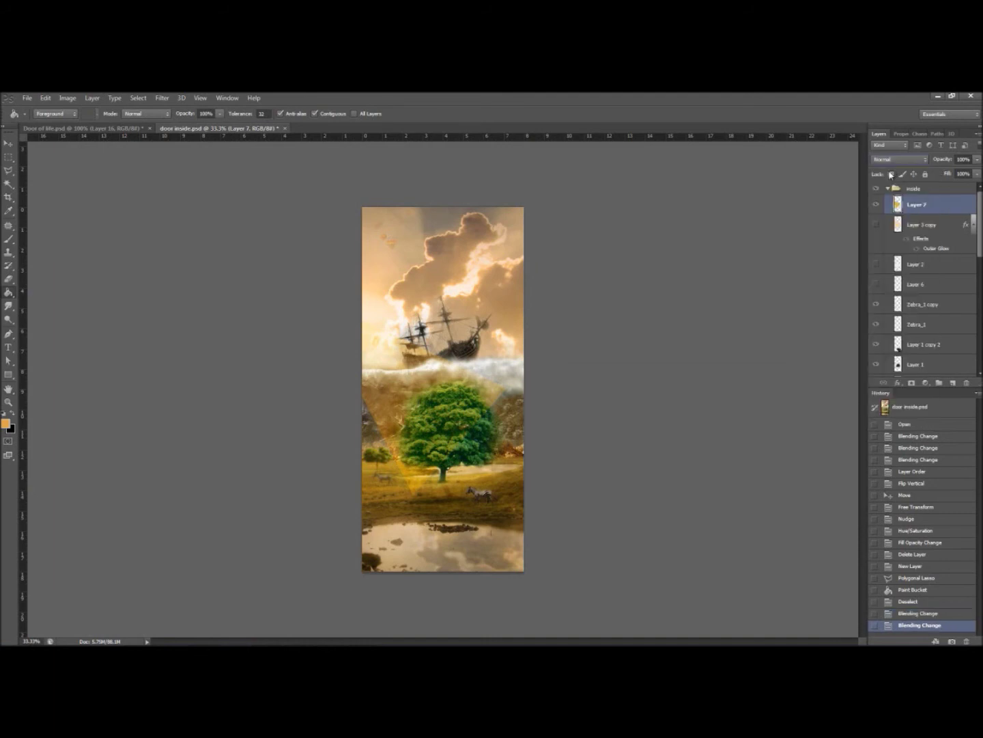
pyautogui.doubleClick(953, 206)
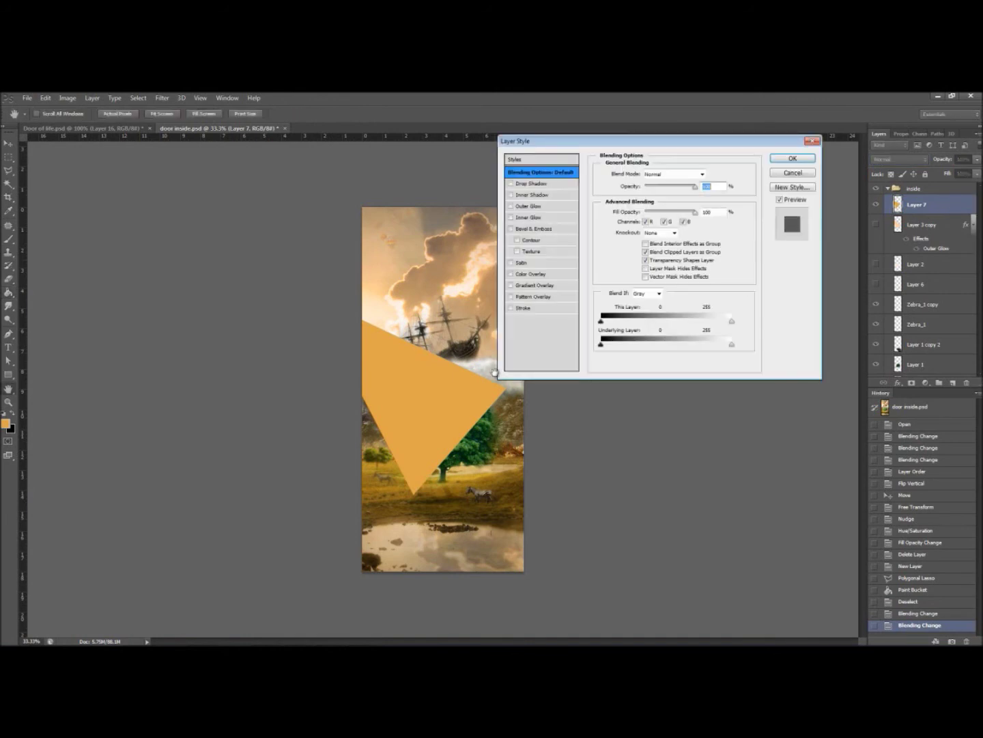
pyautogui.click(538, 207)
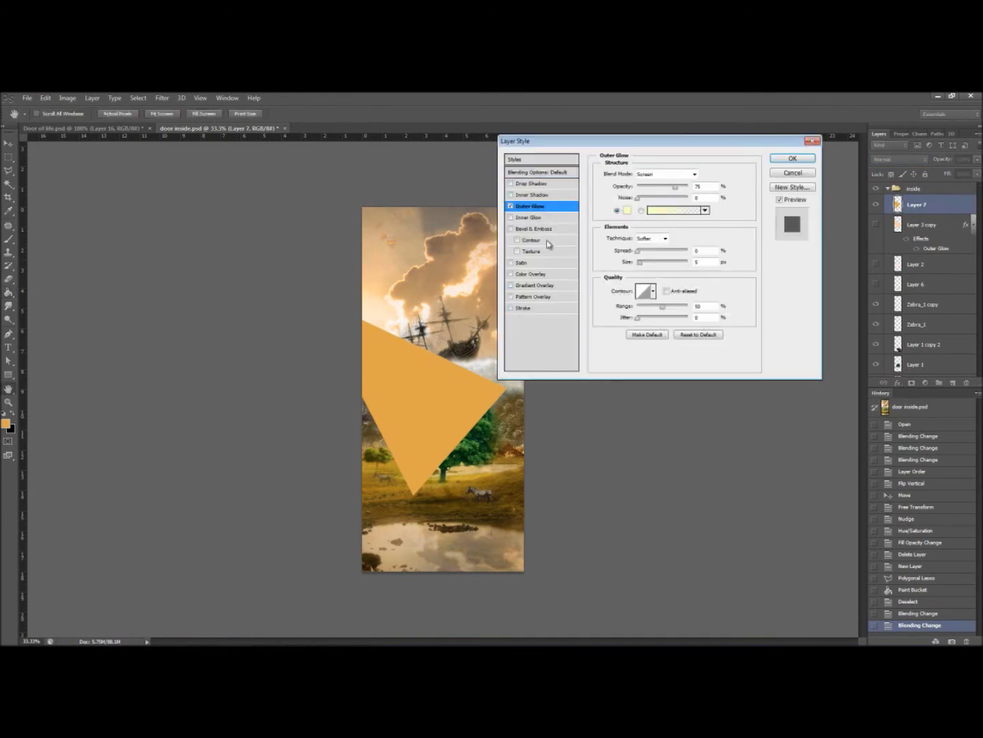
pyautogui.click(628, 211)
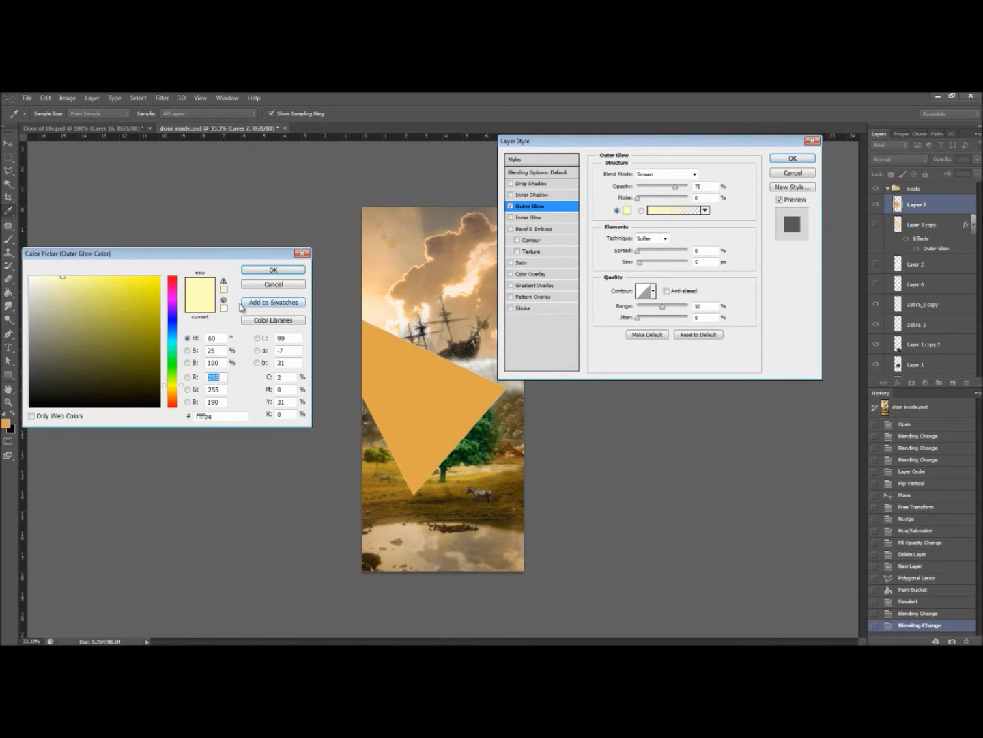
pyautogui.click(410, 389)
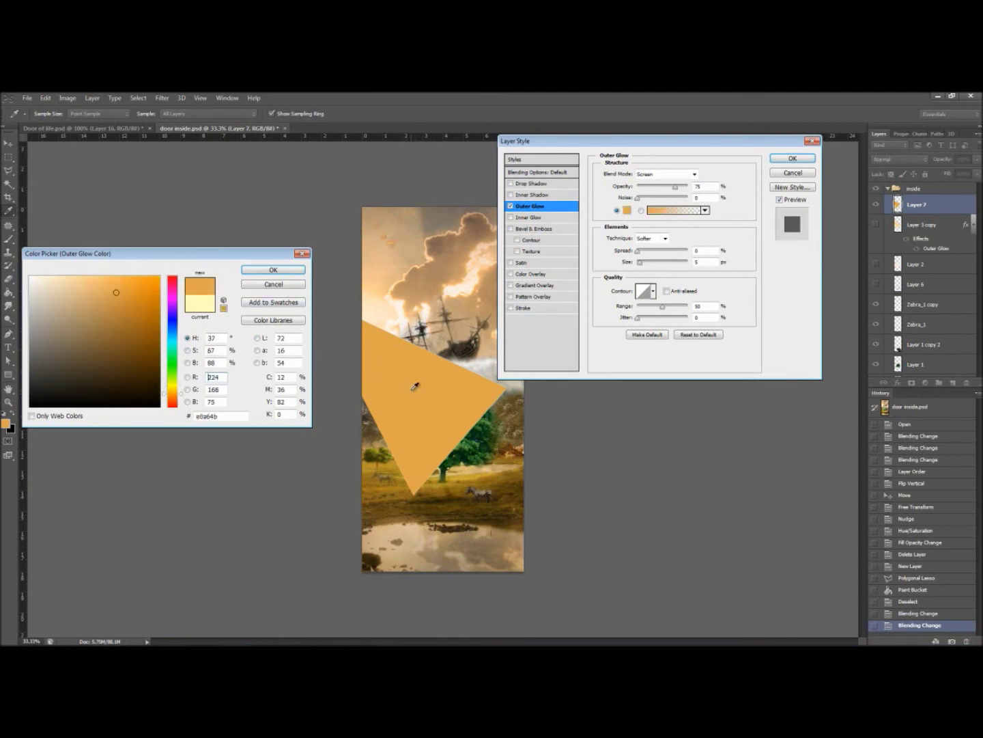
pyautogui.click(286, 270)
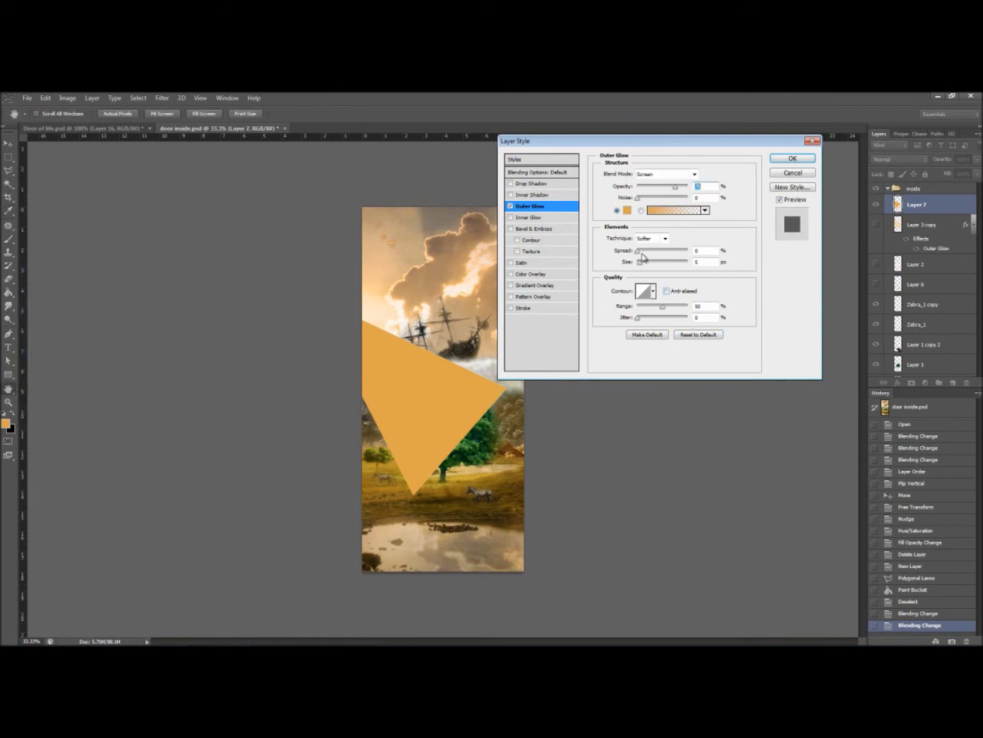
pyautogui.moveTo(638, 251); pyautogui.dragTo(663, 264)
pyautogui.click(652, 175)
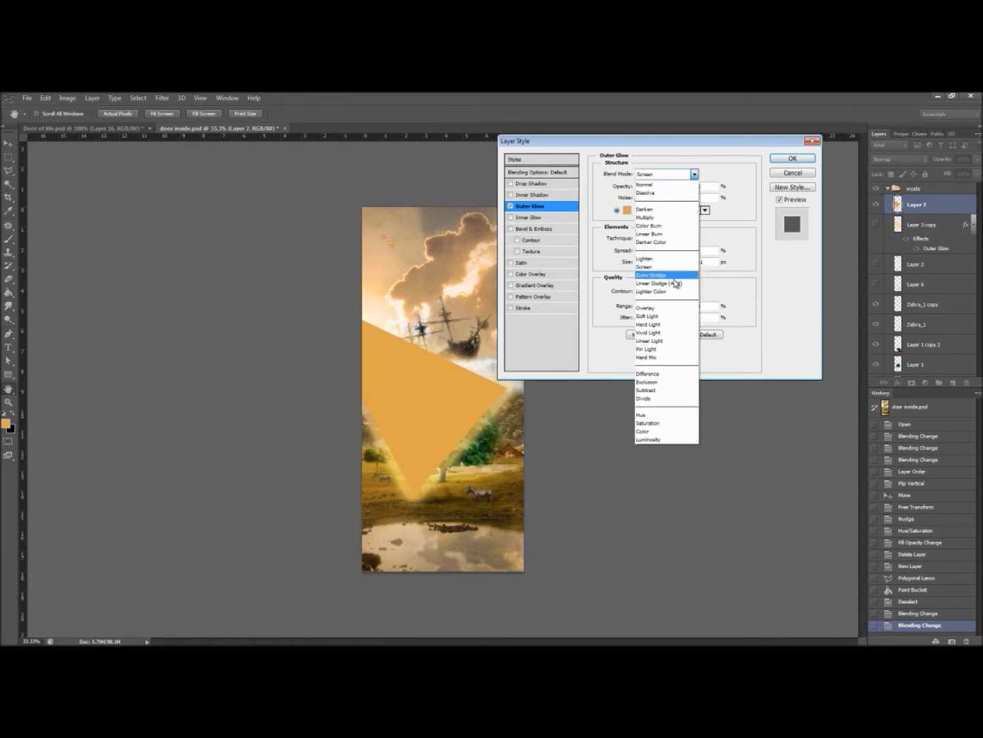
pyautogui.click(663, 317)
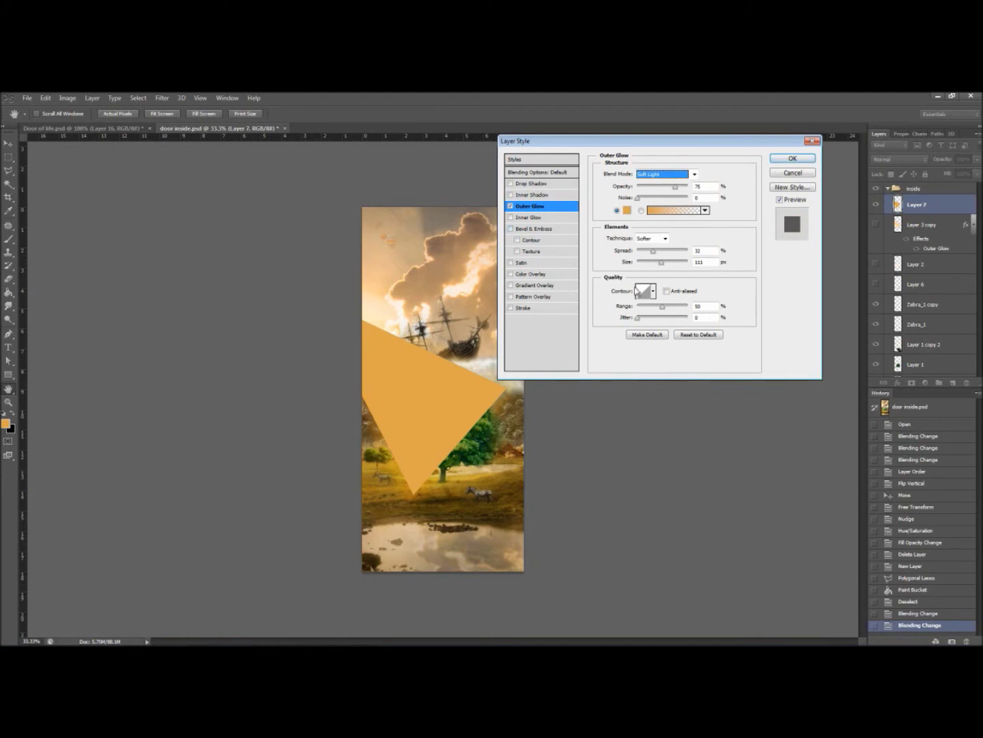
pyautogui.click(779, 201)
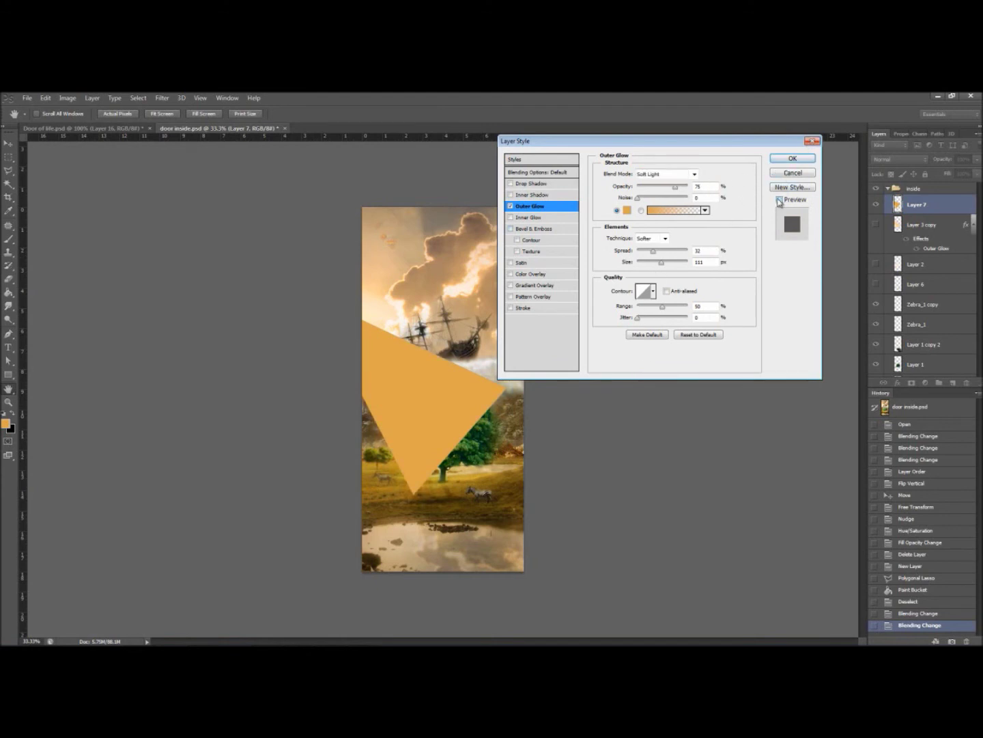
pyautogui.click(779, 199)
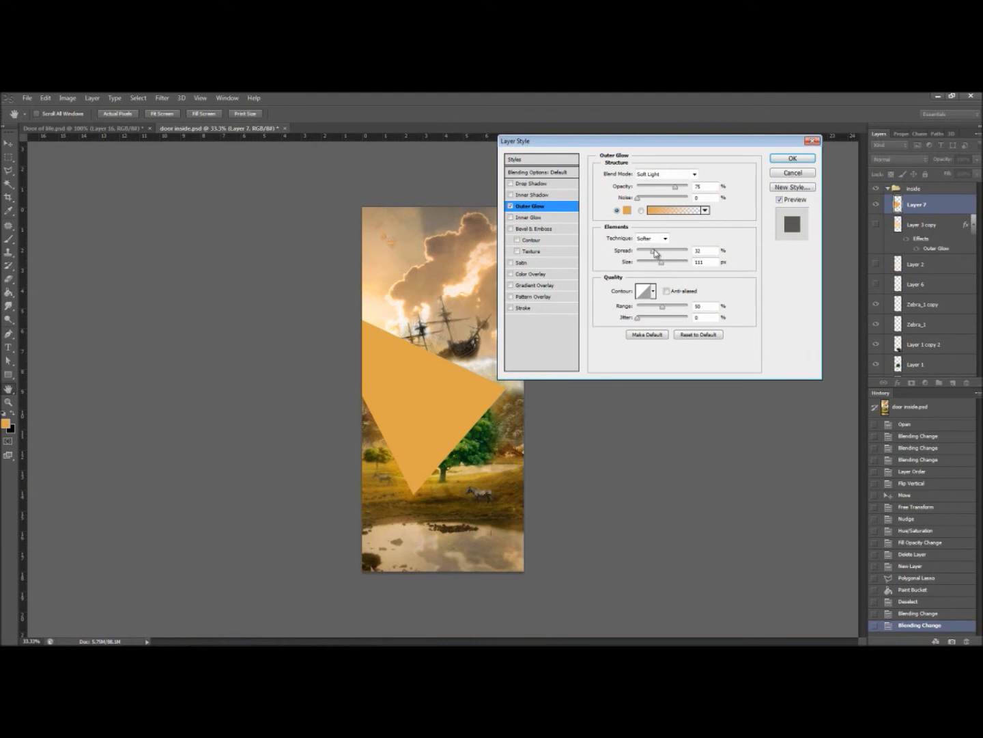
pyautogui.moveTo(654, 252)
pyautogui.mouseDown()
pyautogui.moveTo(664, 263)
pyautogui.moveTo(648, 266)
pyautogui.moveTo(686, 255)
pyautogui.moveTo(642, 252)
pyautogui.moveTo(641, 262)
pyautogui.moveTo(664, 264)
pyautogui.mouseUp()
pyautogui.click(791, 158)
# Blend Layer 7 as Soft Light and lower its fill to 20%
pyautogui.click(900, 159)
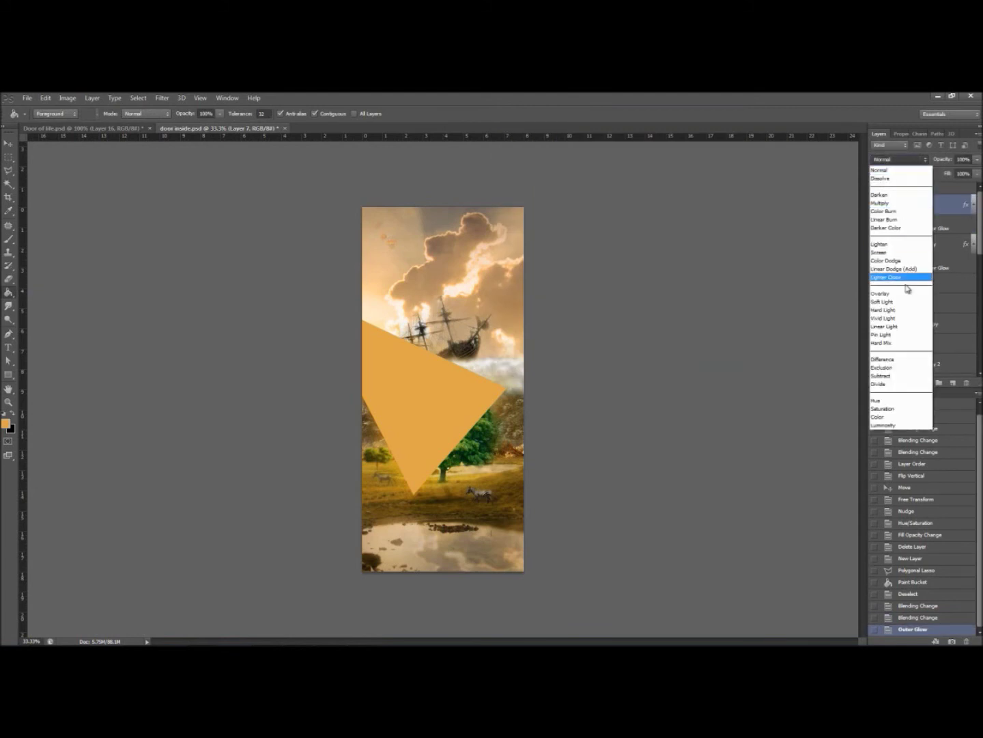
pyautogui.click(894, 303)
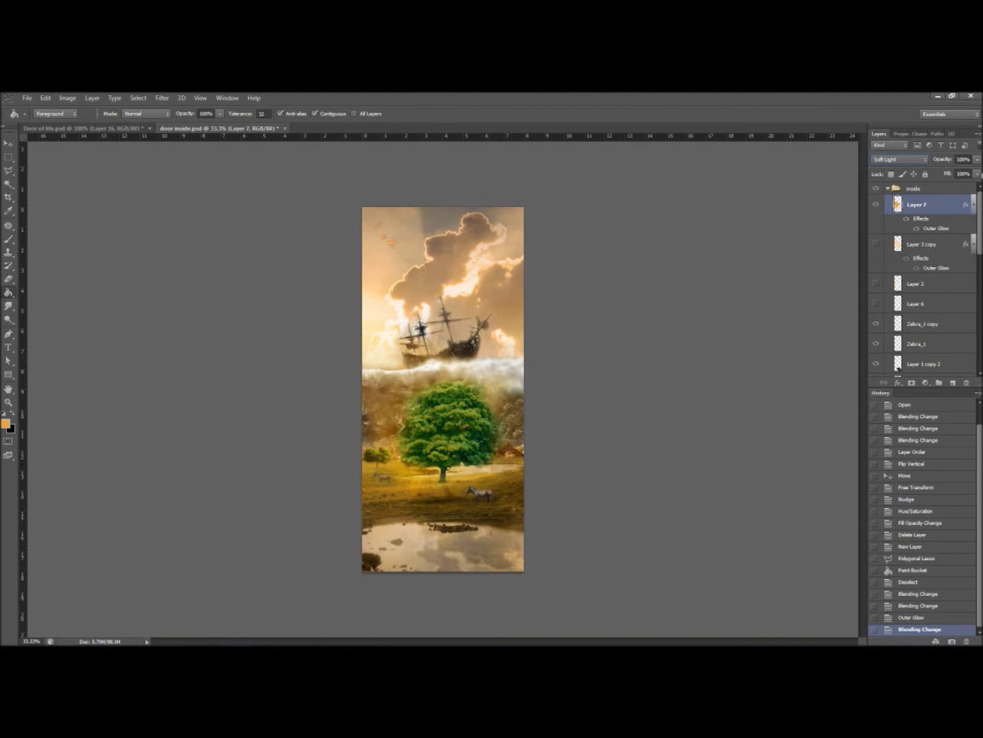
pyautogui.click(977, 175)
pyautogui.moveTo(968, 185); pyautogui.dragTo(955, 190)
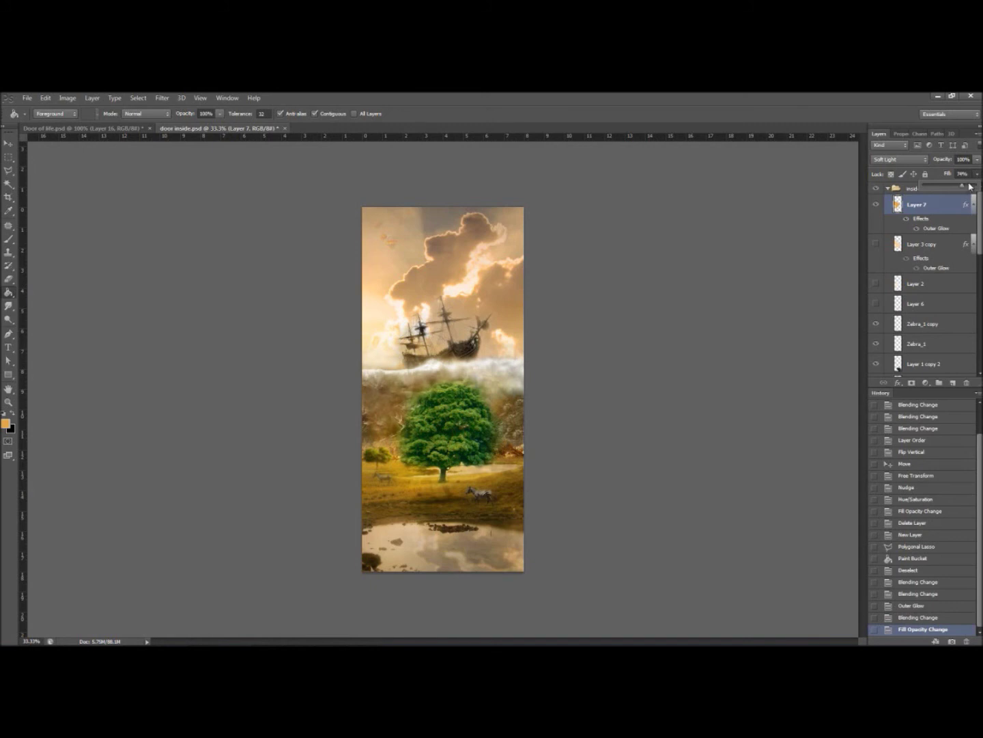
pyautogui.moveTo(966, 193)
pyautogui.mouseDown()
pyautogui.moveTo(940, 197)
pyautogui.moveTo(976, 196)
pyautogui.mouseUp()
# Delete Layer 7, then toggle Layer 2 on and off to compare, leaving it hidden
pyautogui.click(960, 211)
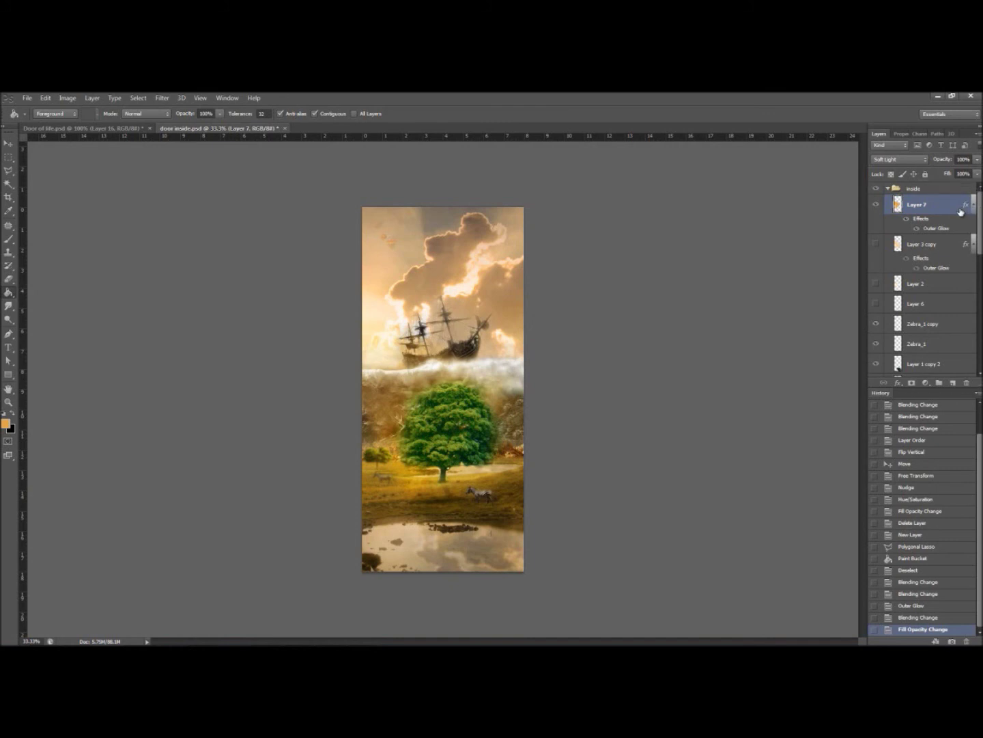
pyautogui.press('Delete')
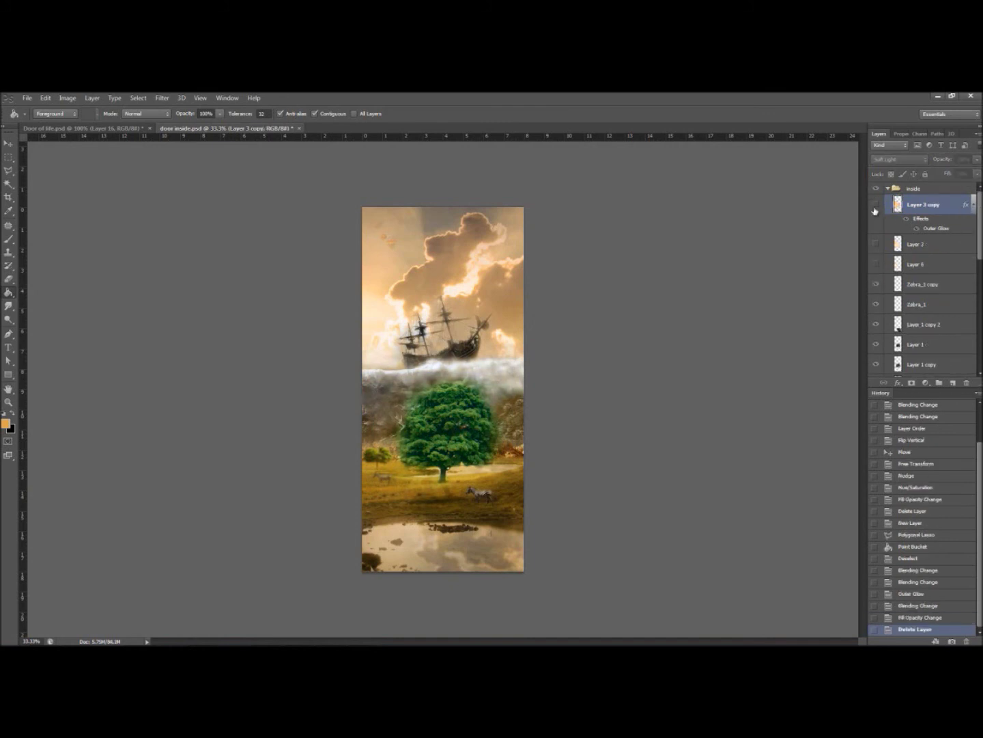
pyautogui.click(918, 254)
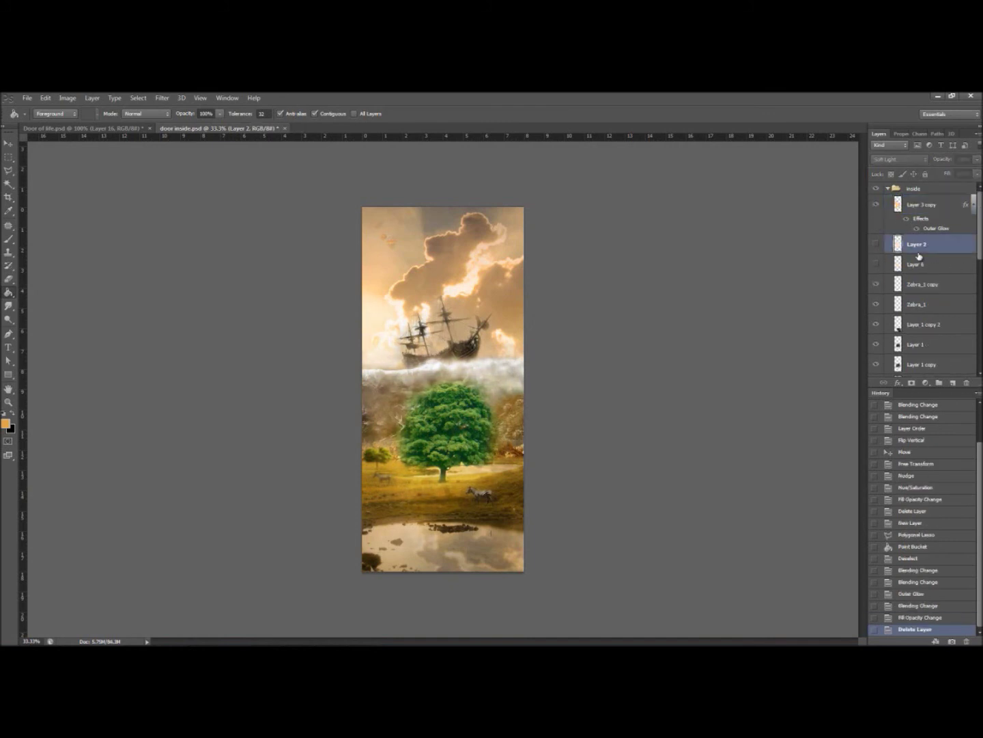
pyautogui.click(877, 246)
pyautogui.click(878, 247)
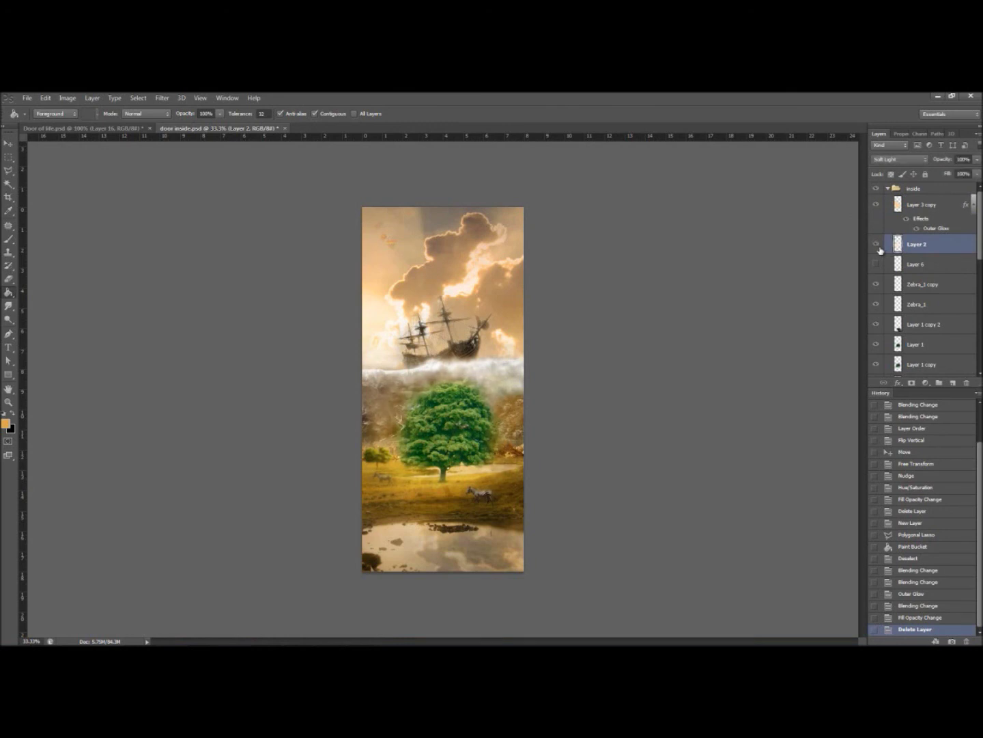
pyautogui.click(878, 245)
pyautogui.click(877, 245)
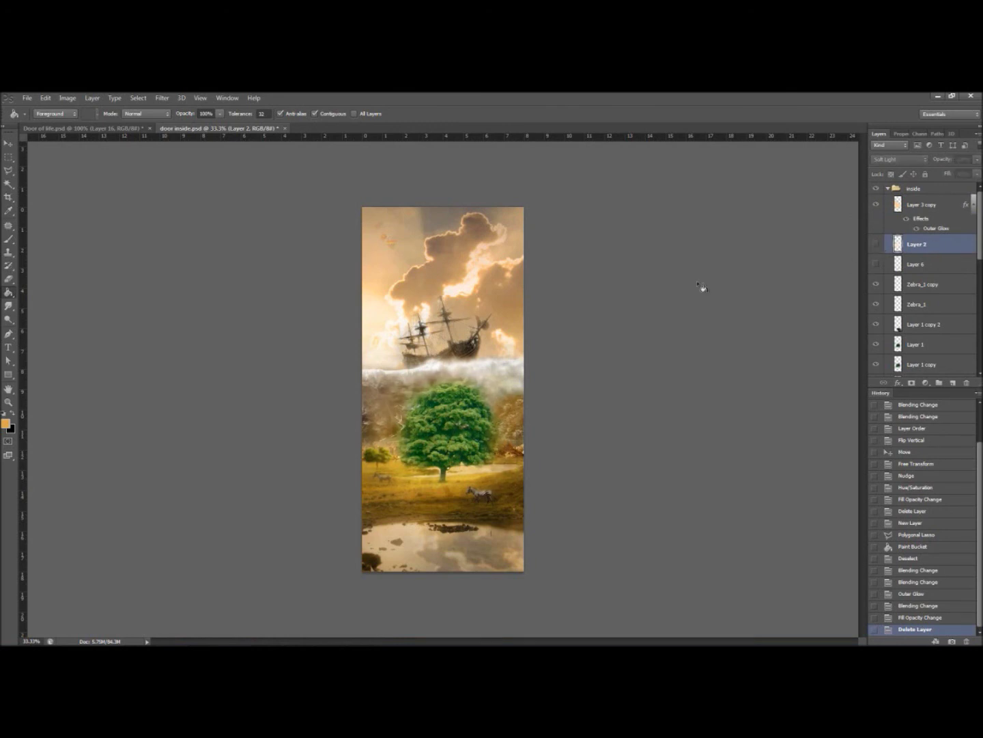
pyautogui.click(9, 183)
pyautogui.click(9, 170)
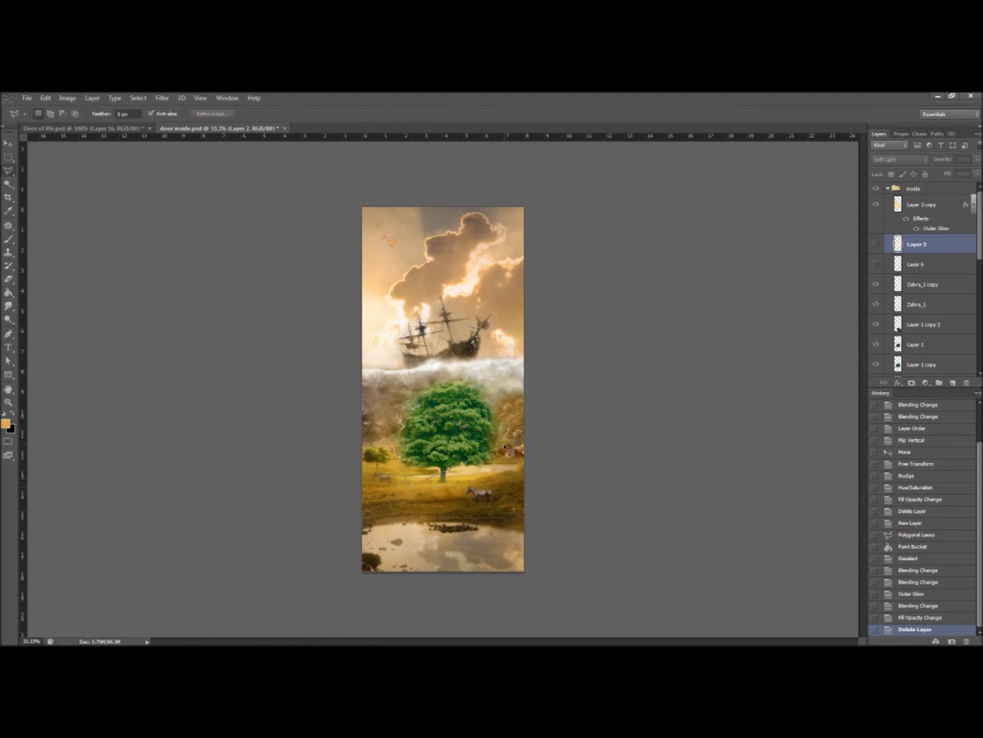
# Close a four-sided lasso around the tree and fill it orange on a new layer above Layer 3 copy
pyautogui.click(374, 385)
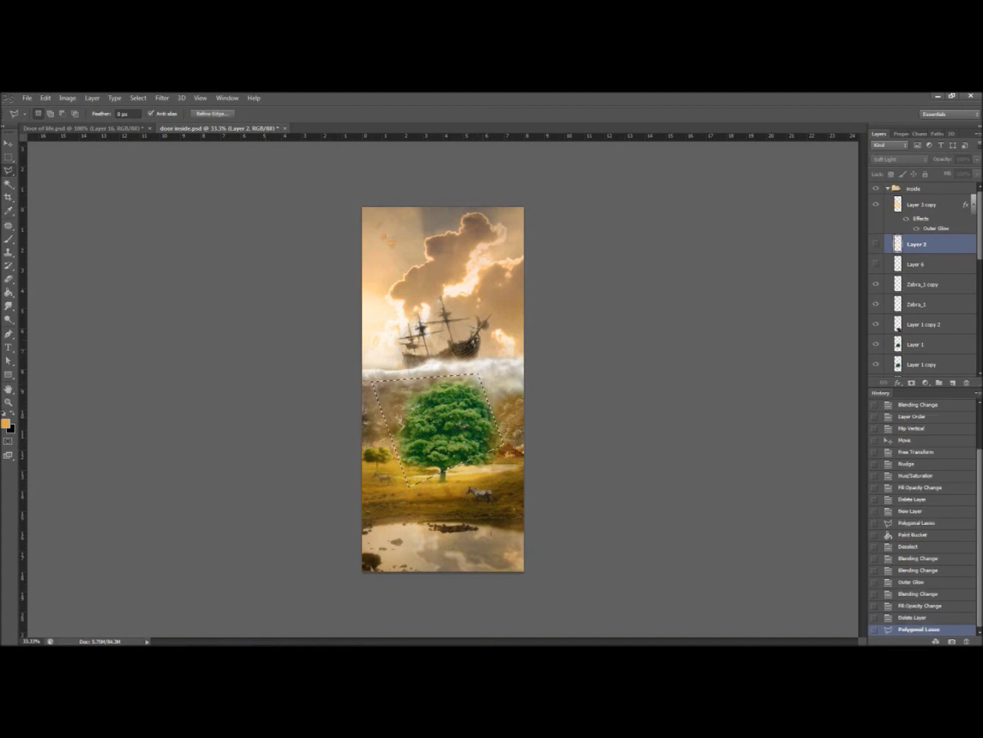
pyautogui.click(9, 292)
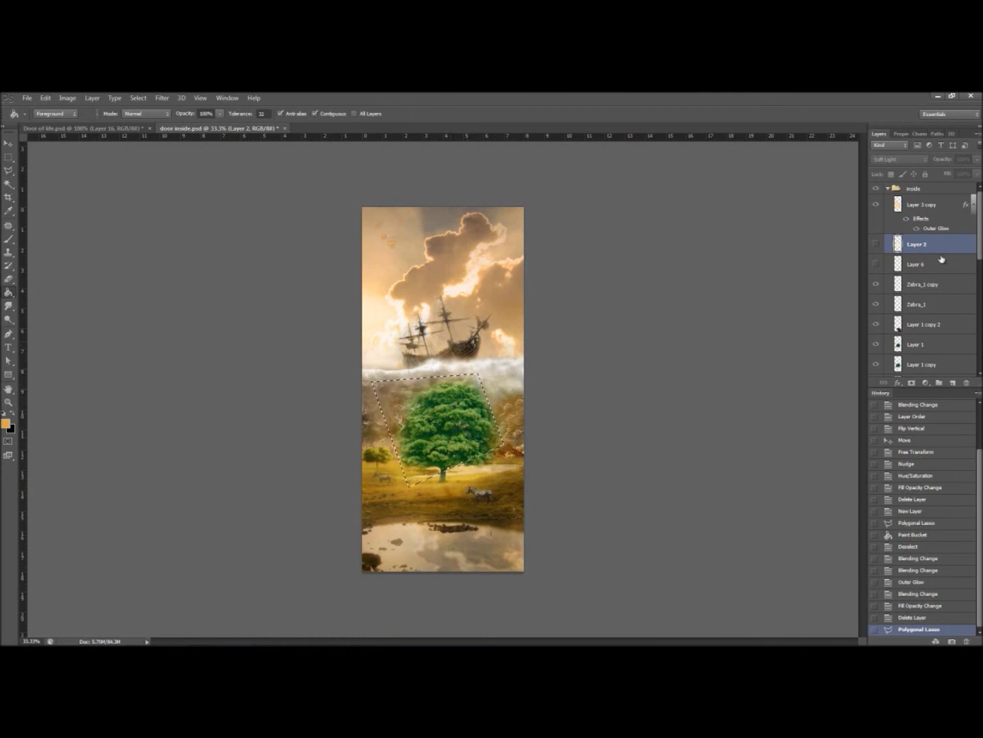
pyautogui.click(922, 205)
pyautogui.click(953, 382)
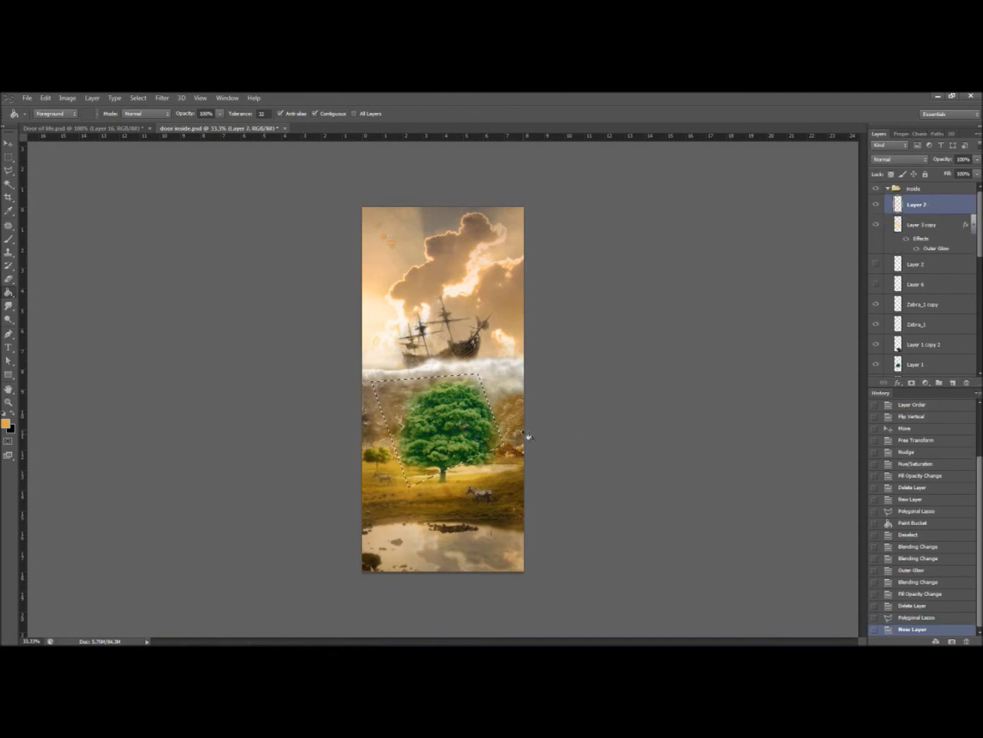
pyautogui.click(492, 430)
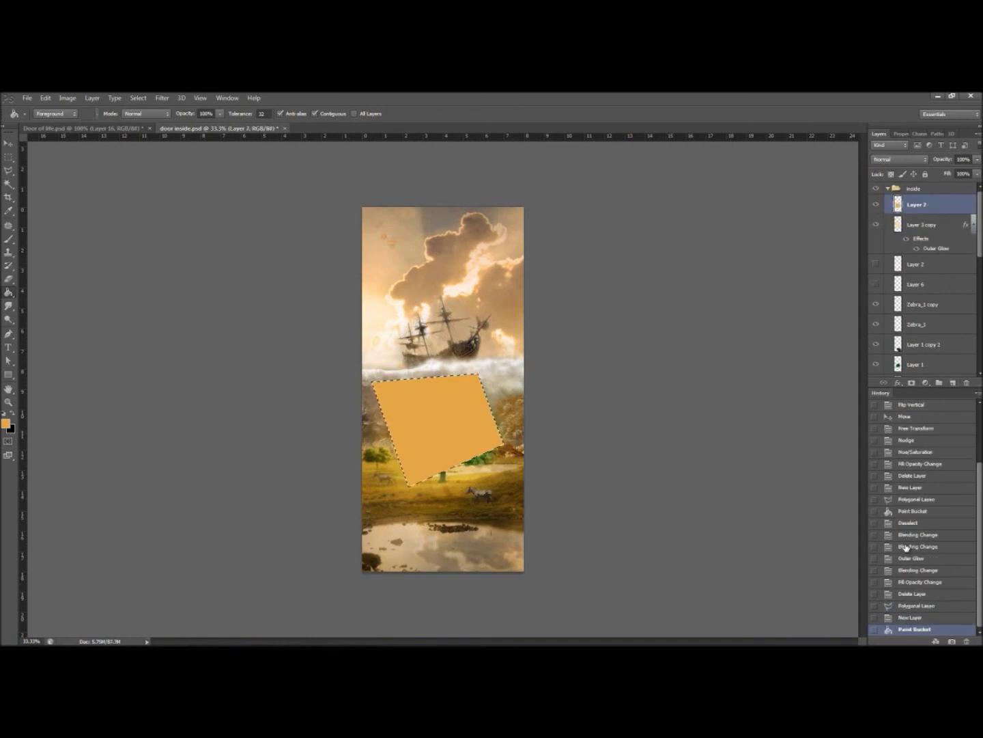
pyautogui.hotkey('ctrl', 'd')
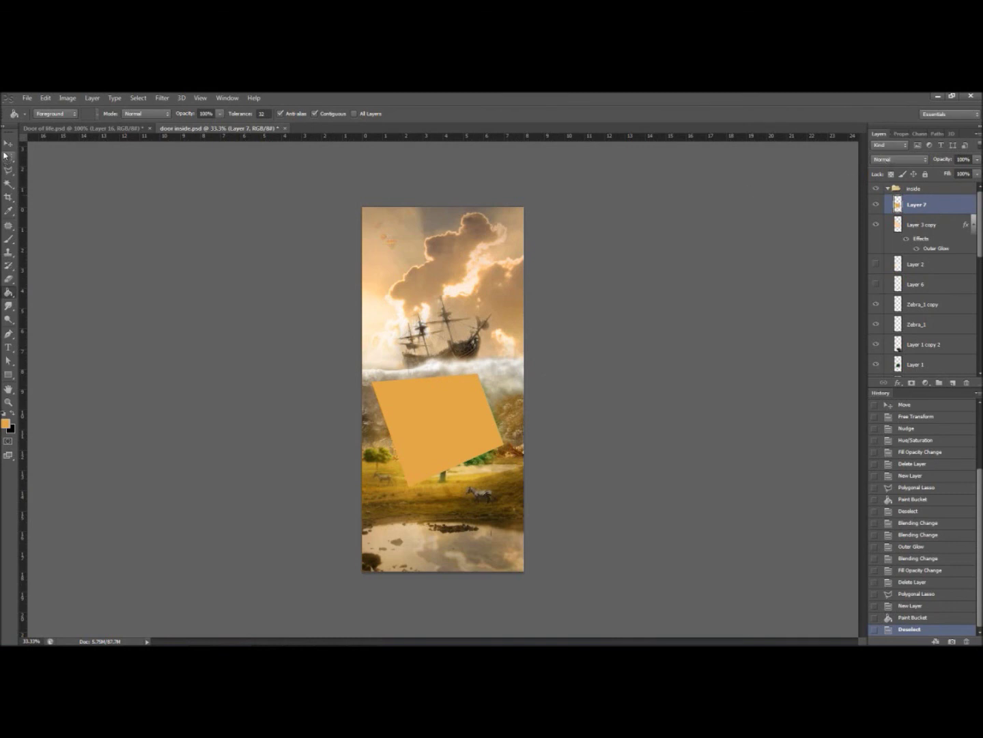
# Add an Outer Glow to Layer 7 using the orange sampled from the shape
pyautogui.doubleClick(957, 204)
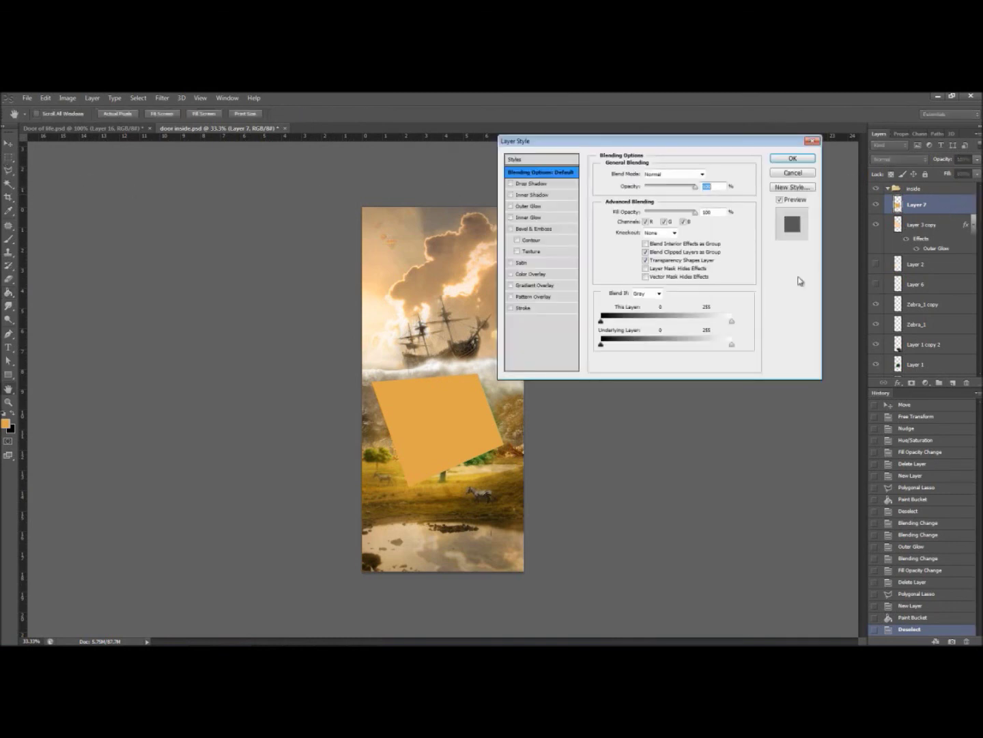
pyautogui.click(533, 207)
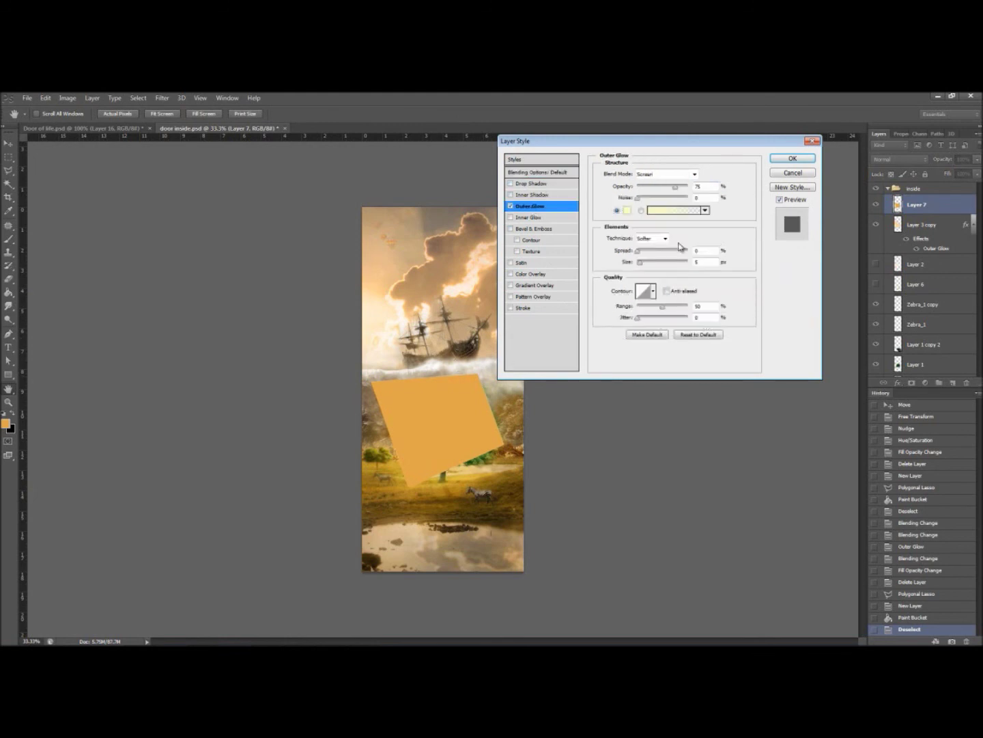
pyautogui.click(627, 210)
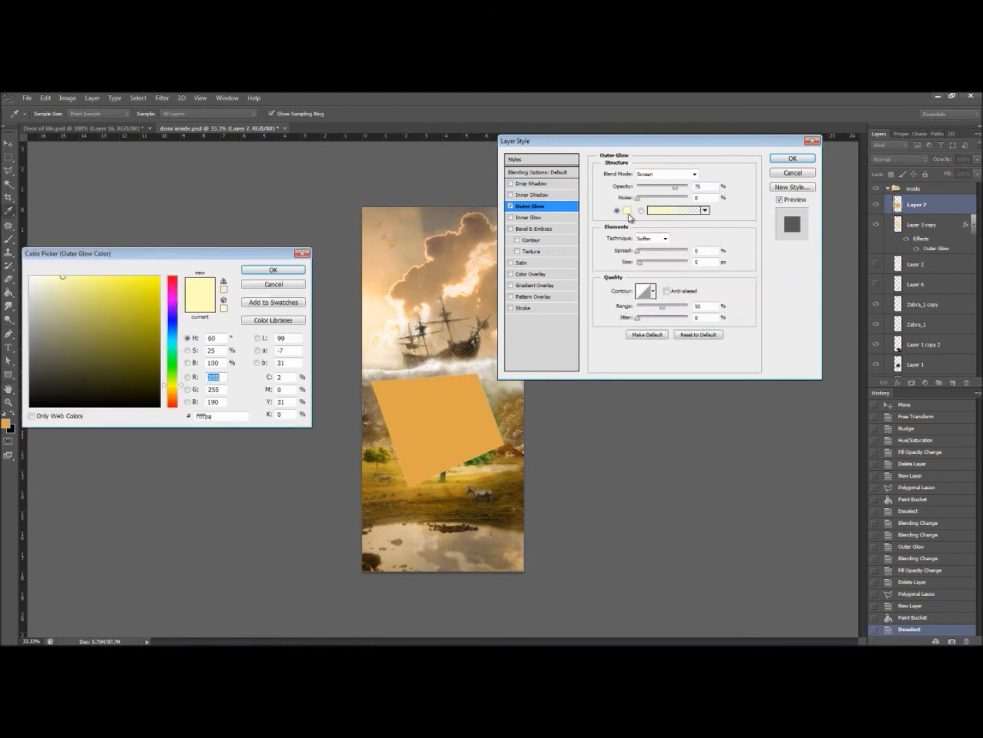
pyautogui.click(466, 386)
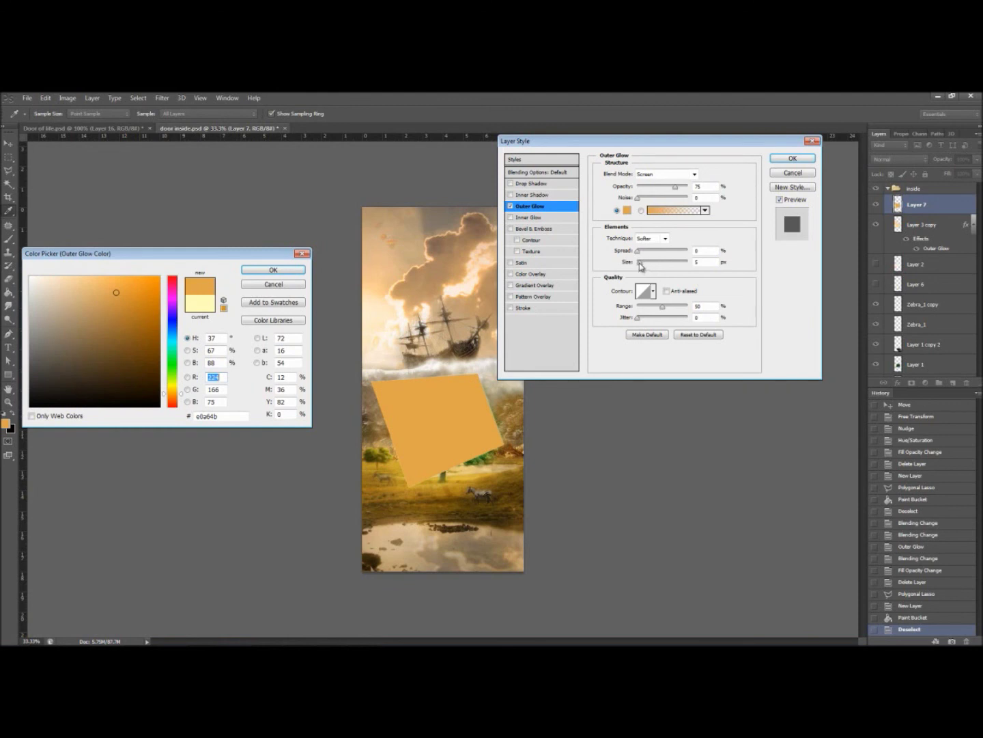
pyautogui.click(274, 270)
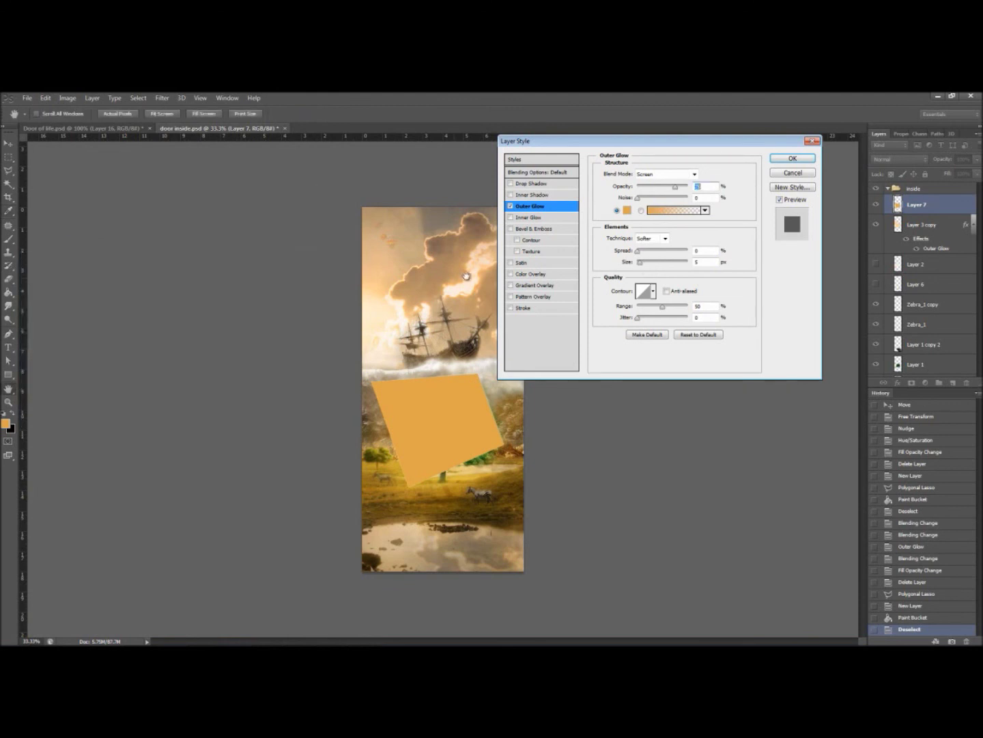
# Set the glow to size 81 with Soft Light blending, then blend Layer 7 as Soft Light
pyautogui.moveTo(641, 267)
pyautogui.mouseDown()
pyautogui.moveTo(657, 267)
pyautogui.moveTo(645, 257)
pyautogui.mouseUp()
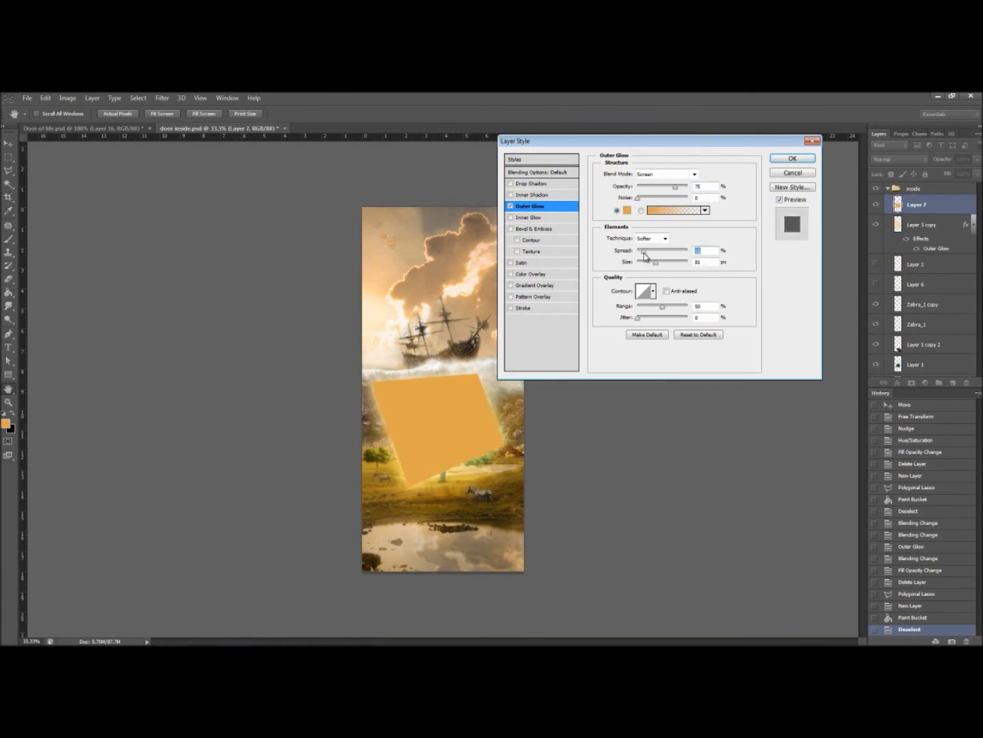
pyautogui.click(653, 176)
pyautogui.click(652, 175)
pyautogui.click(653, 176)
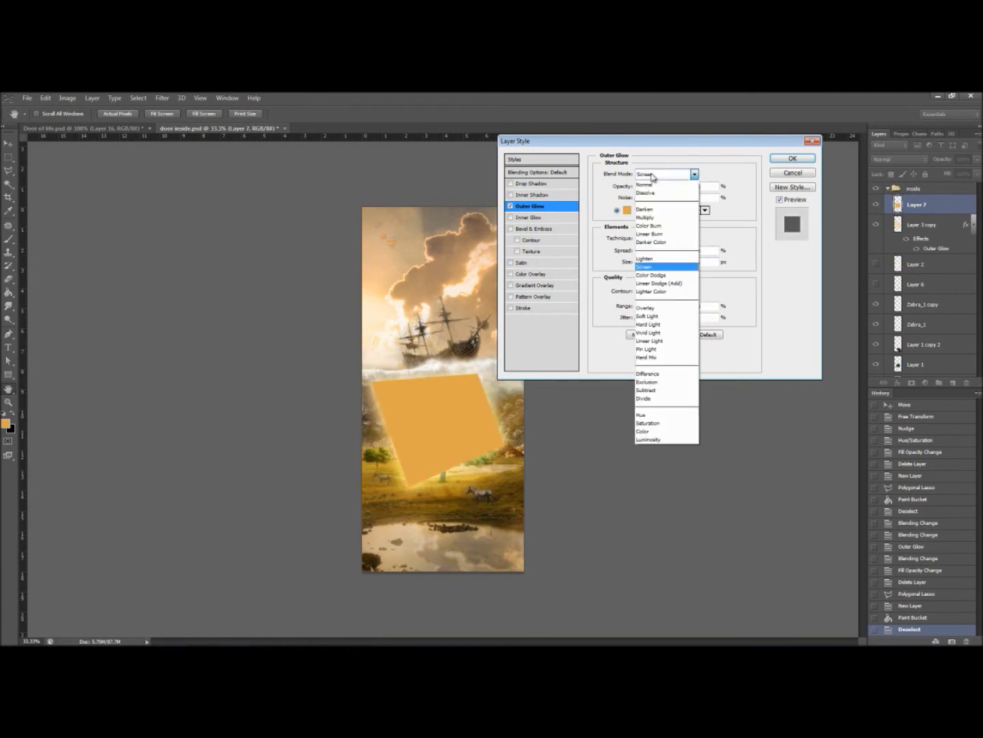
pyautogui.click(643, 317)
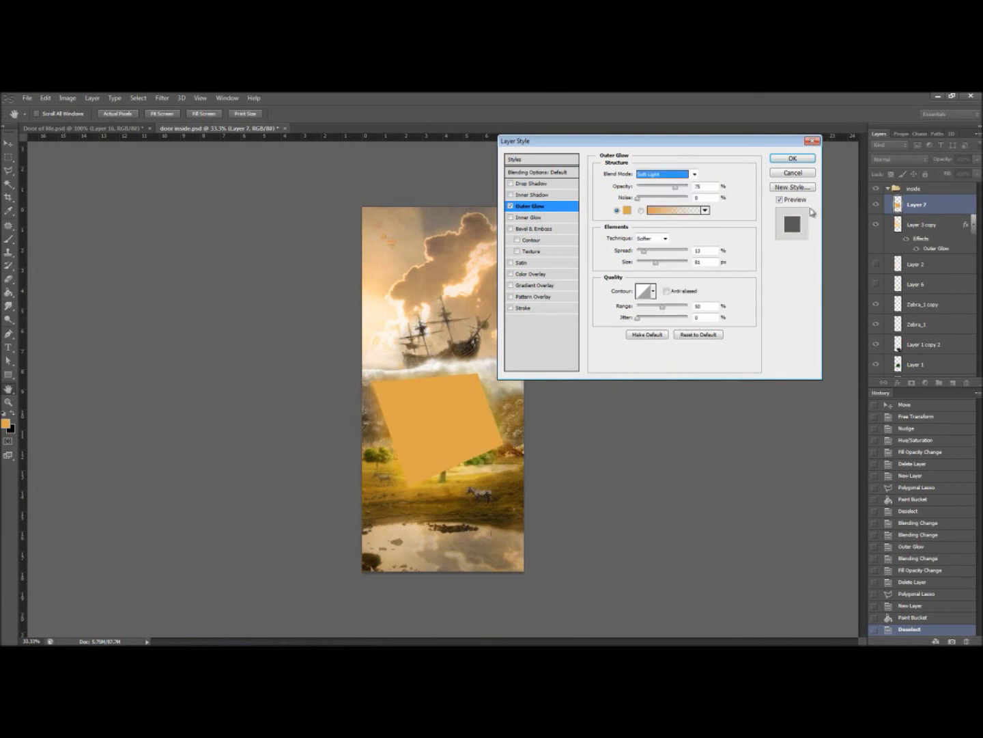
pyautogui.click(800, 158)
pyautogui.click(900, 159)
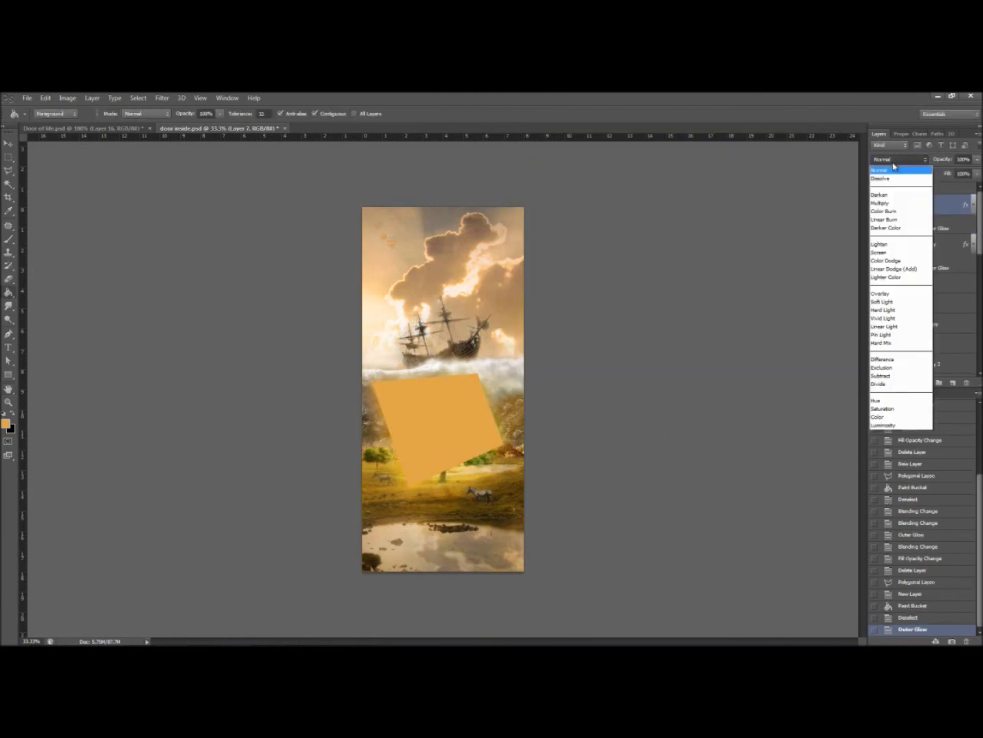
pyautogui.click(894, 306)
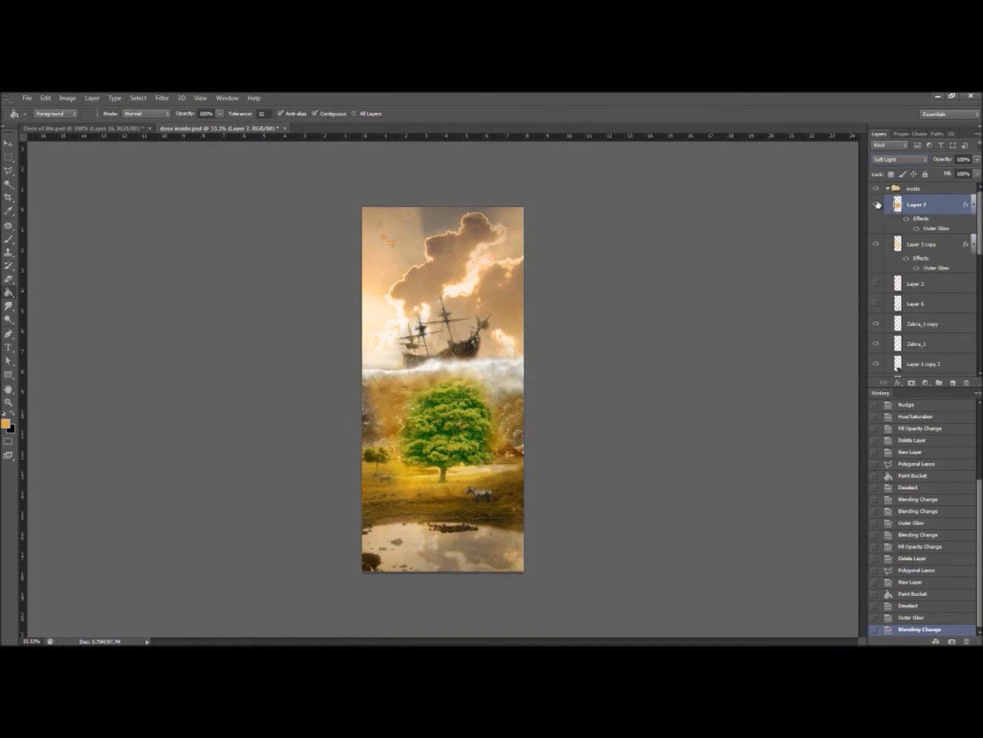
# Compare Layer 7 on and off, then lower its fill so the warm light is subtler
pyautogui.click(877, 205)
pyautogui.click(877, 206)
pyautogui.moveTo(980, 176); pyautogui.dragTo(949, 194)
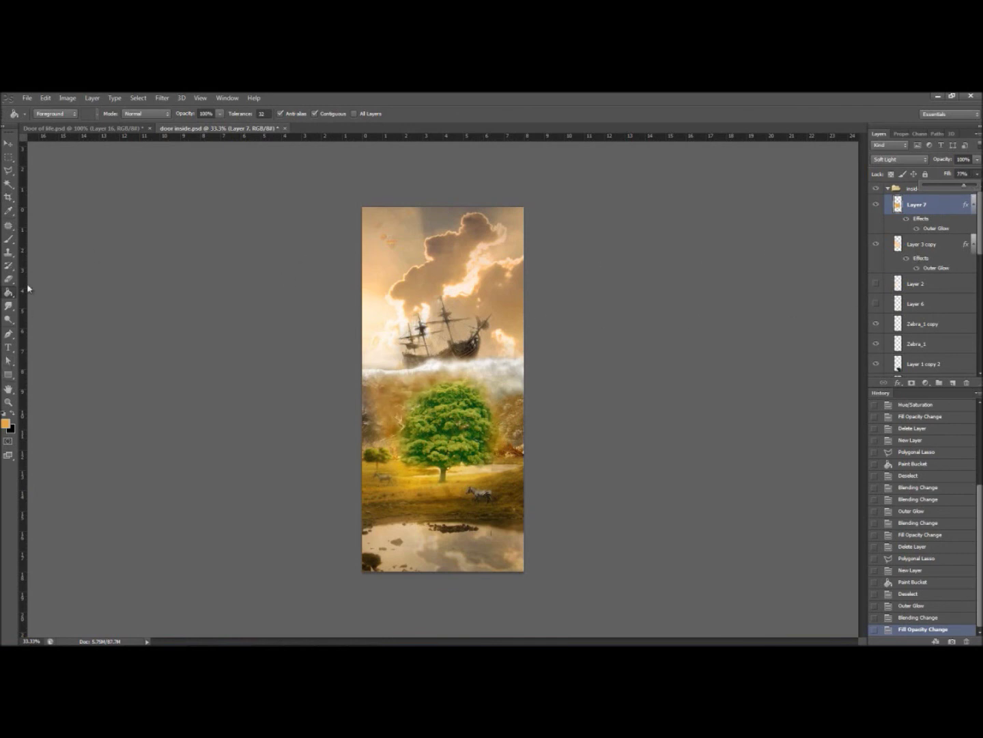
# With a low-opacity Eraser, soften the orange glow around the tree's edges and the ground below it
pyautogui.click(9, 279)
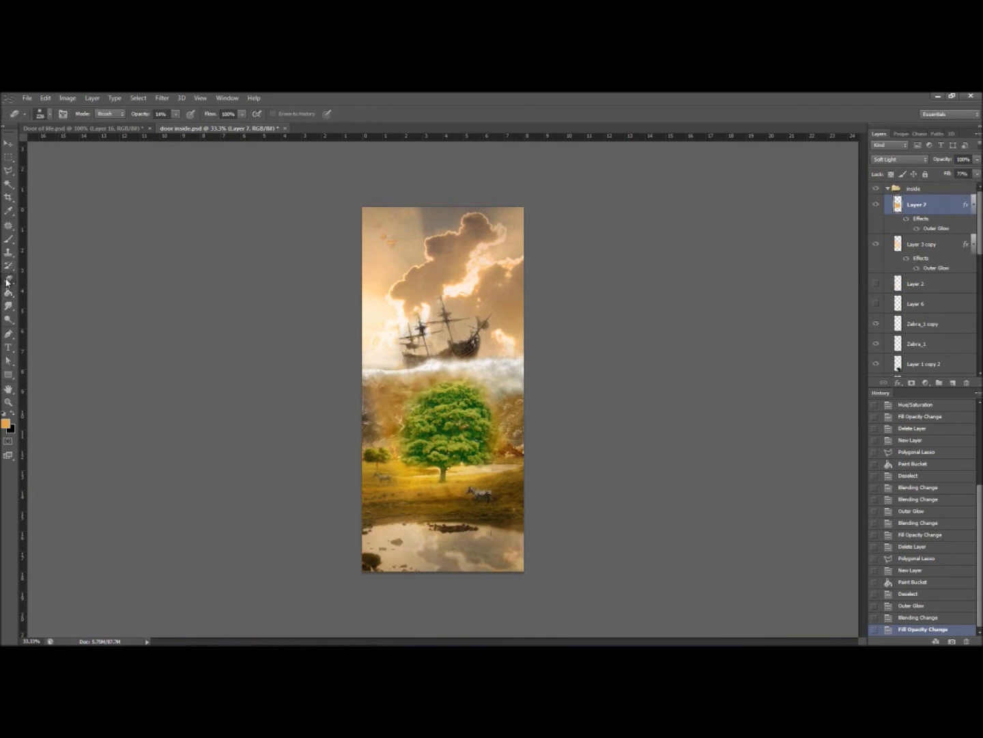
pyautogui.click(500, 420)
pyautogui.click(499, 420)
pyautogui.click(499, 420)
pyautogui.click(414, 469)
pyautogui.click(414, 469)
pyautogui.click(414, 469)
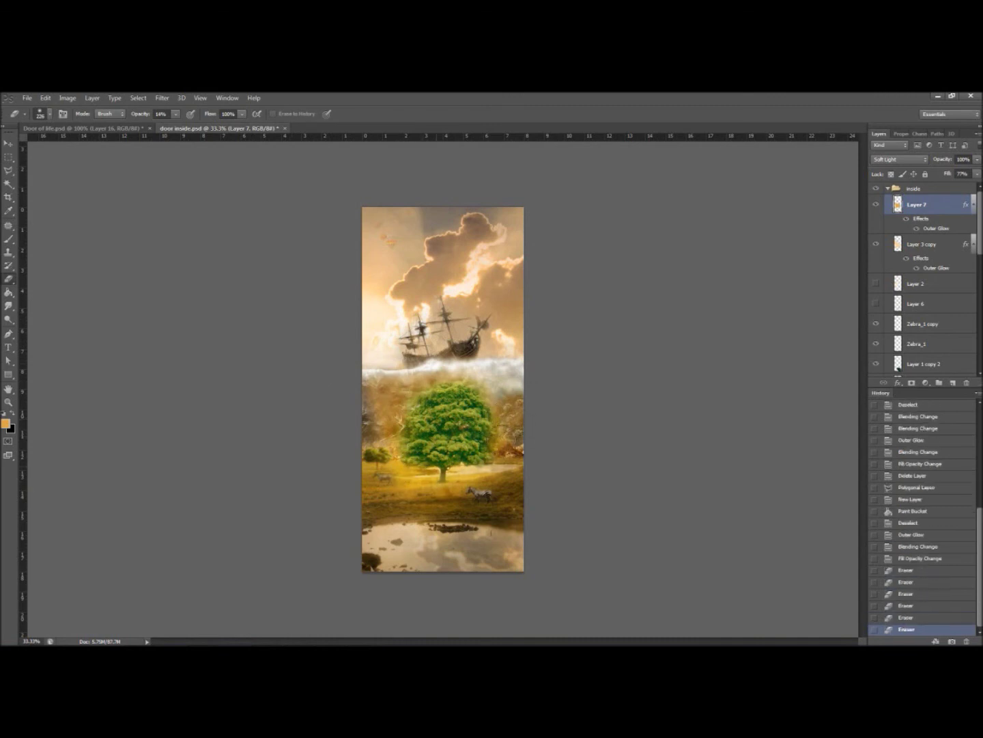
pyautogui.click(415, 469)
pyautogui.click(415, 469)
pyautogui.click(414, 469)
pyautogui.click(415, 468)
pyautogui.click(414, 470)
pyautogui.click(414, 468)
pyautogui.click(414, 469)
pyautogui.click(414, 469)
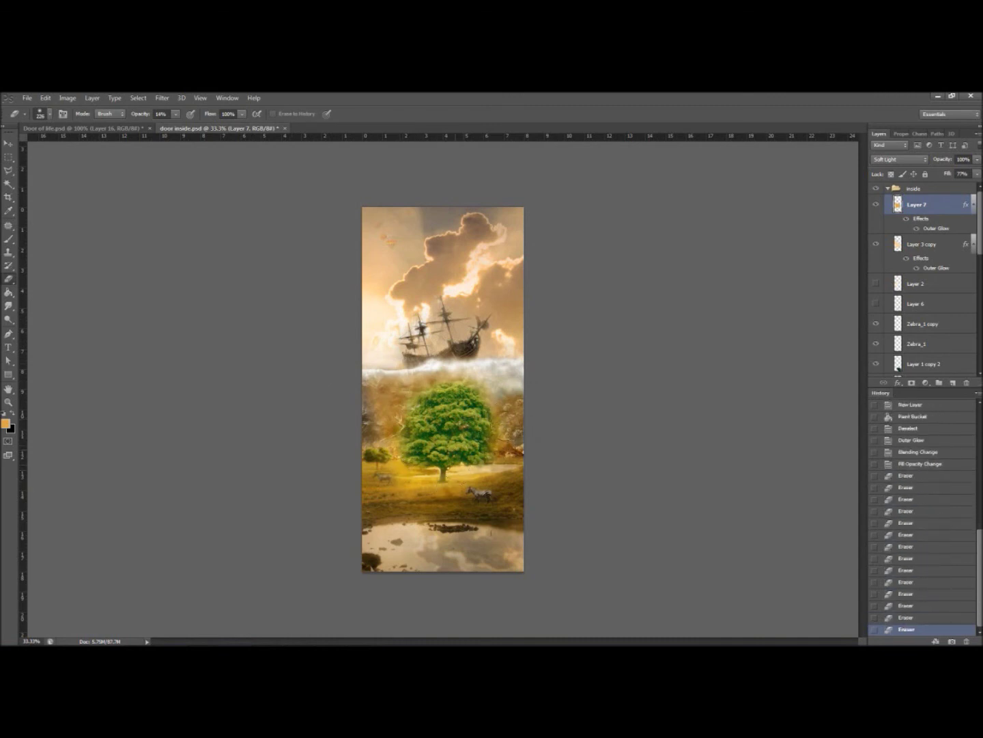
pyautogui.click(414, 468)
pyautogui.click(414, 468)
pyautogui.click(414, 469)
pyautogui.click(414, 468)
pyautogui.click(391, 472)
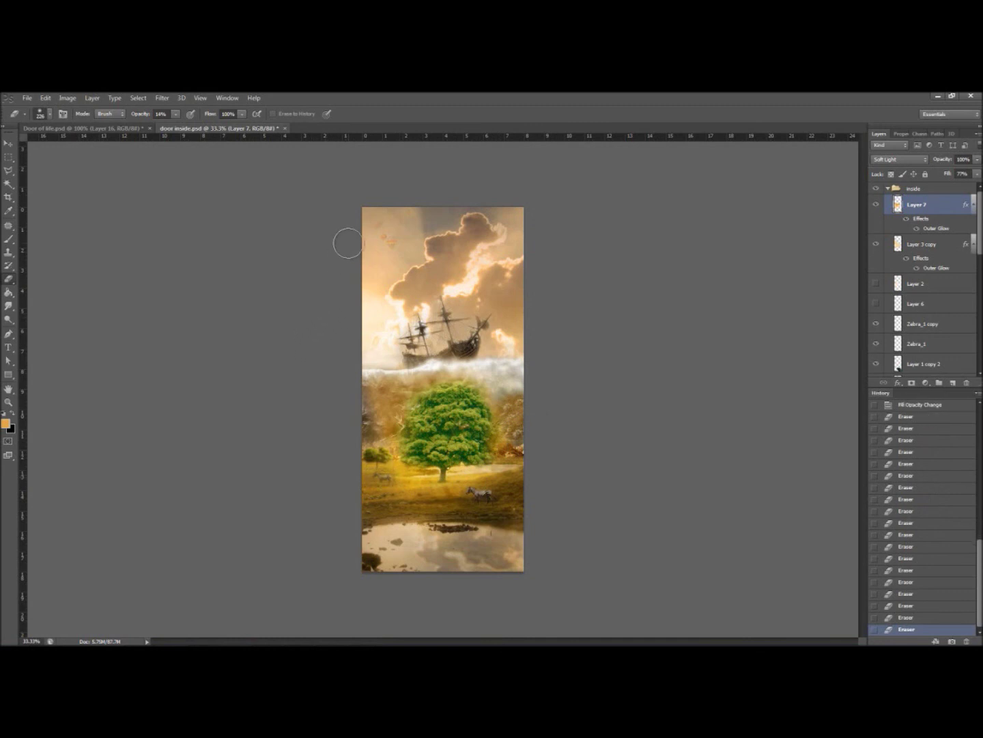
pyautogui.click(475, 461)
pyautogui.click(490, 439)
pyautogui.click(372, 490)
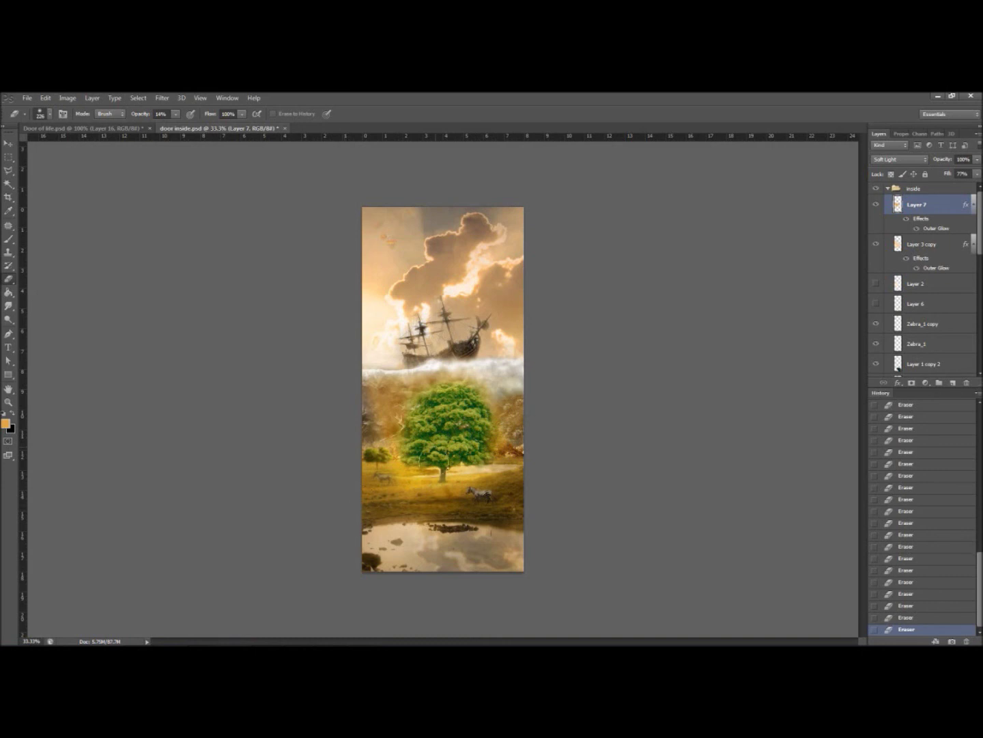
# Raise the eraser opacity to 63% and erase more glow beneath the tree
pyautogui.click(174, 114)
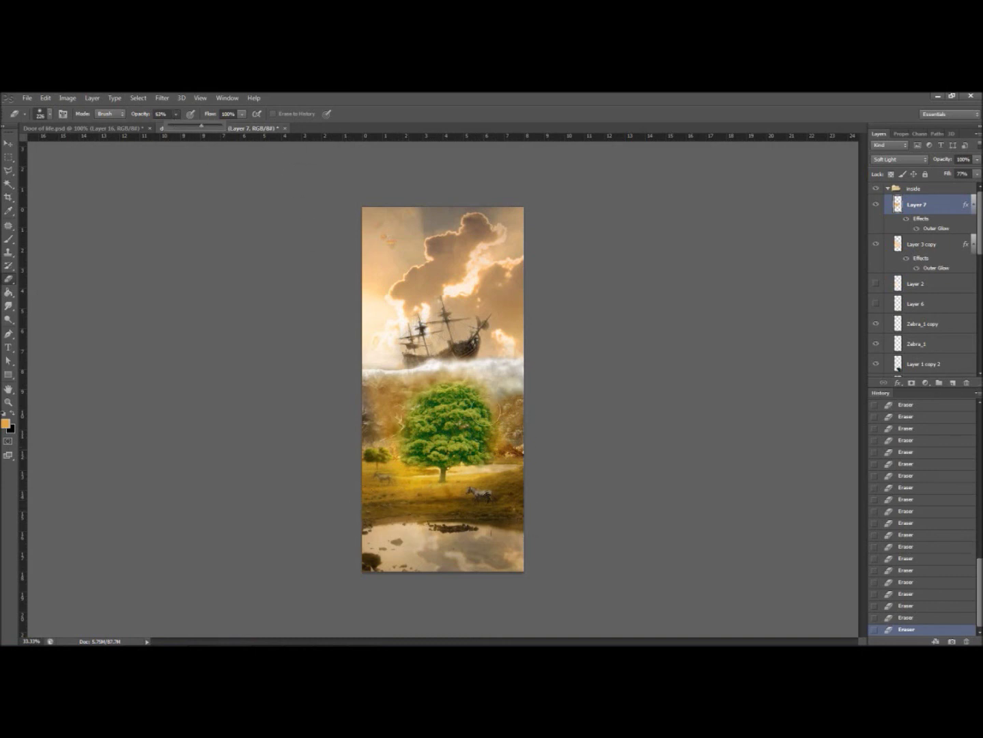
pyautogui.click(482, 429)
pyautogui.click(429, 477)
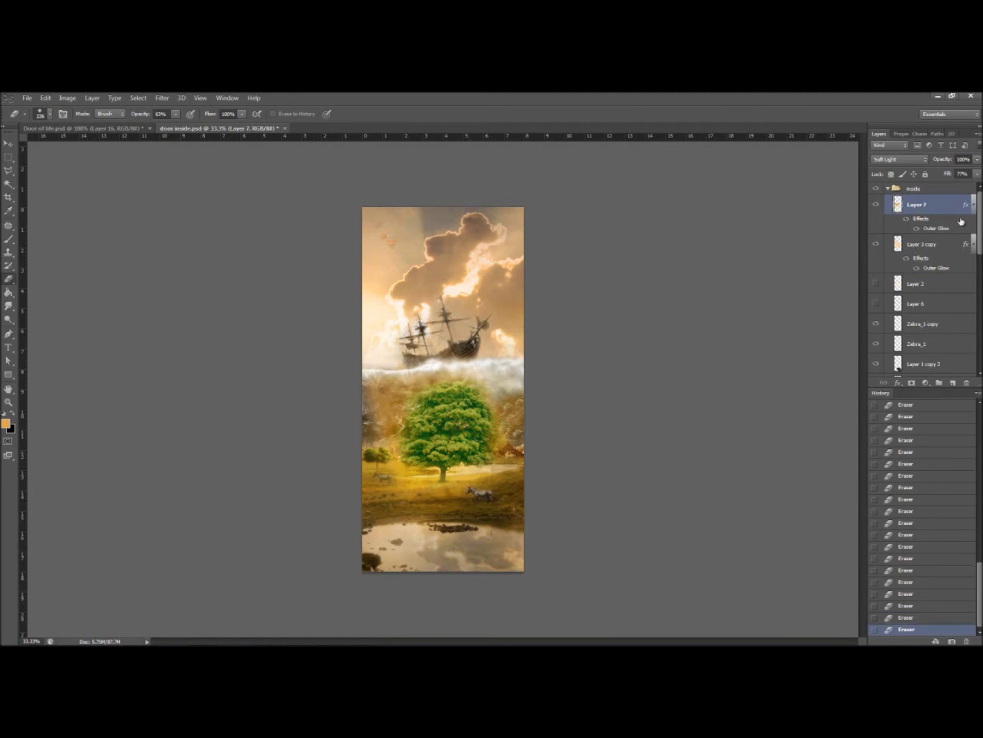
# Erase some glow on the Layer 3 copy, then continue erasing on Layer 7
pyautogui.click(934, 244)
pyautogui.click(415, 458)
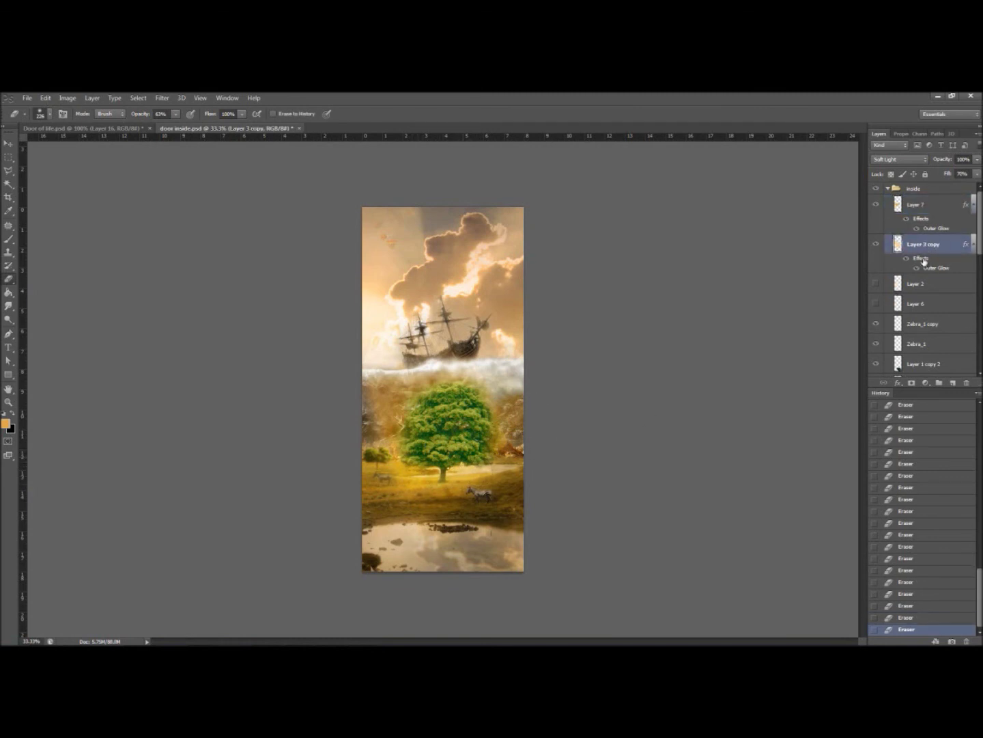
pyautogui.click(951, 214)
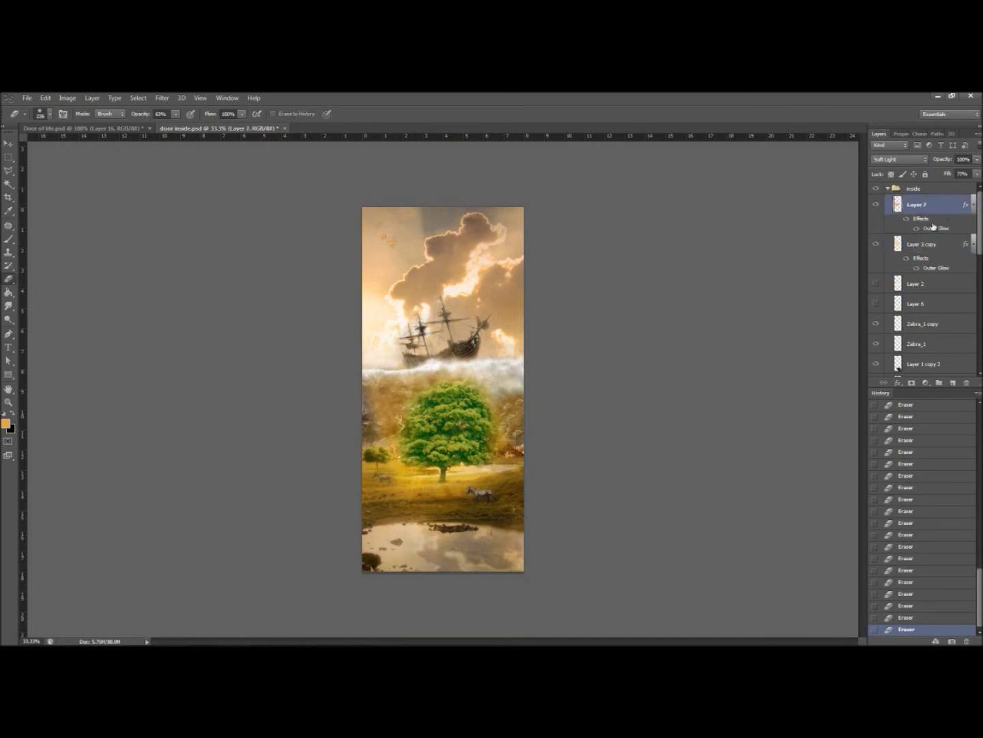
pyautogui.click(452, 469)
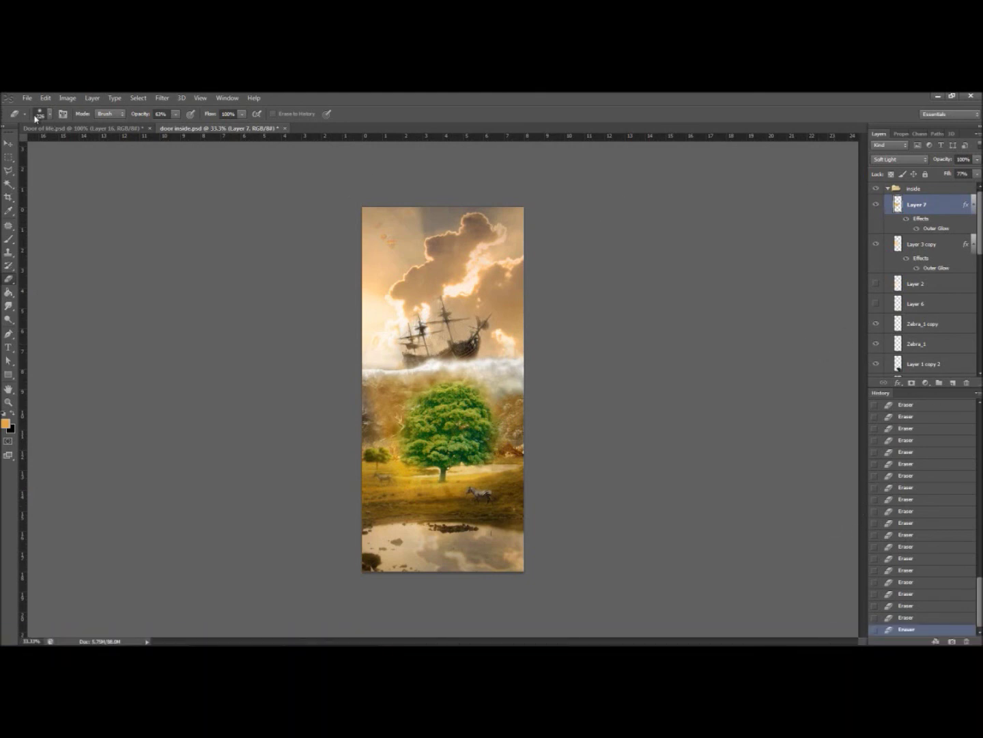
pyautogui.click(82, 128)
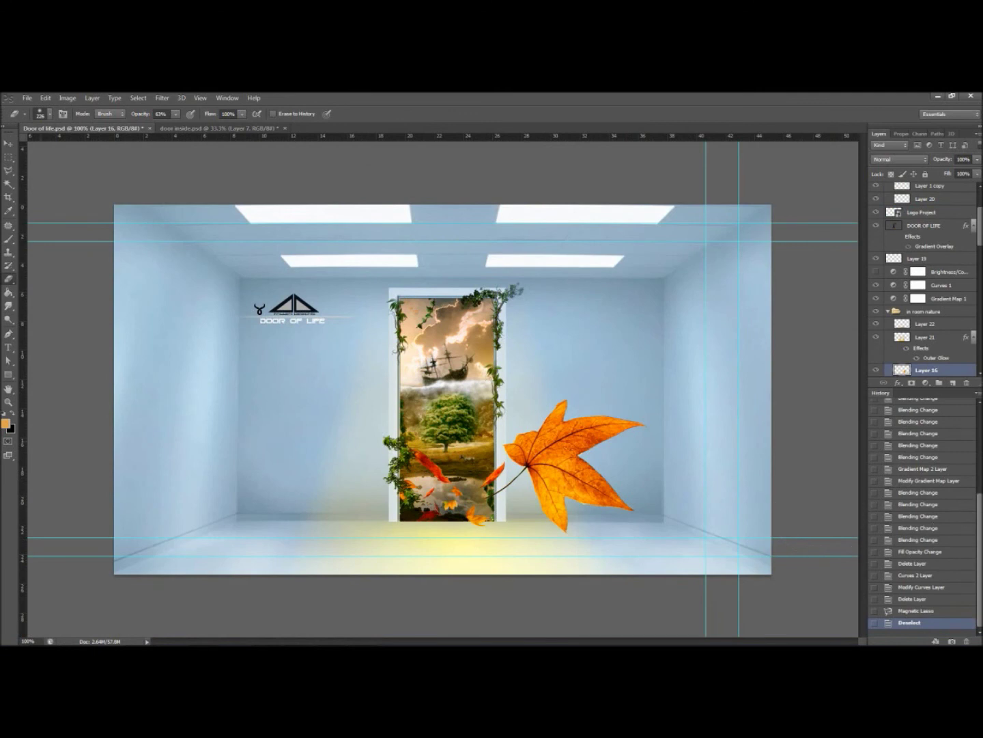
# With the Move tool active, toggle Layer 21's glow around the door off and back on
pyautogui.click(9, 145)
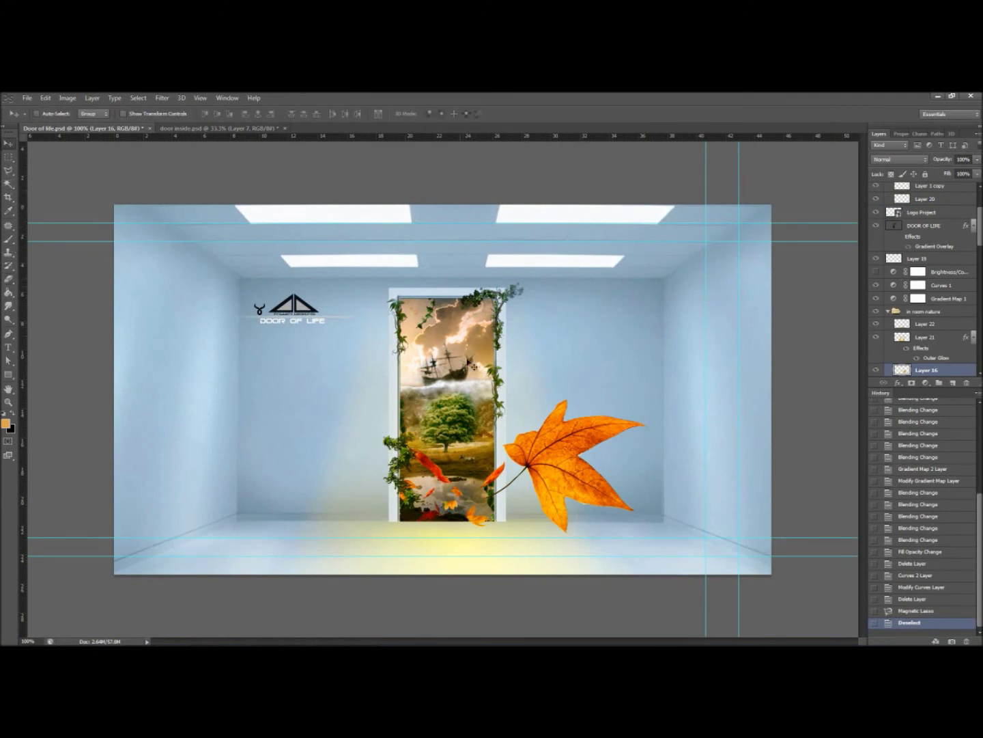
pyautogui.click(876, 336)
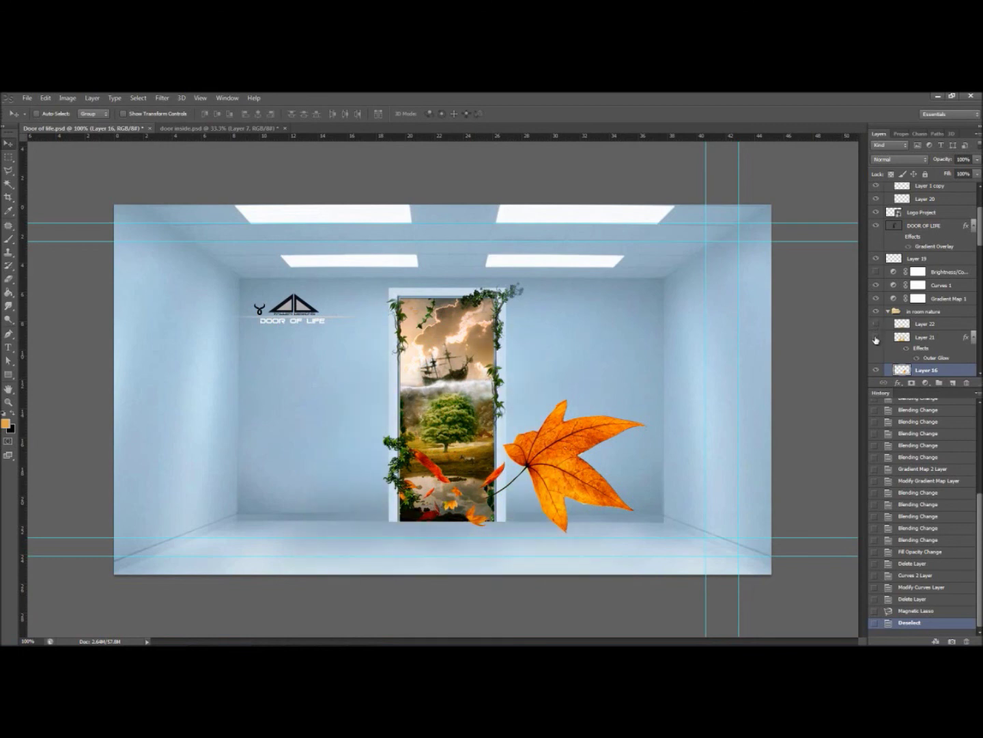
pyautogui.click(874, 336)
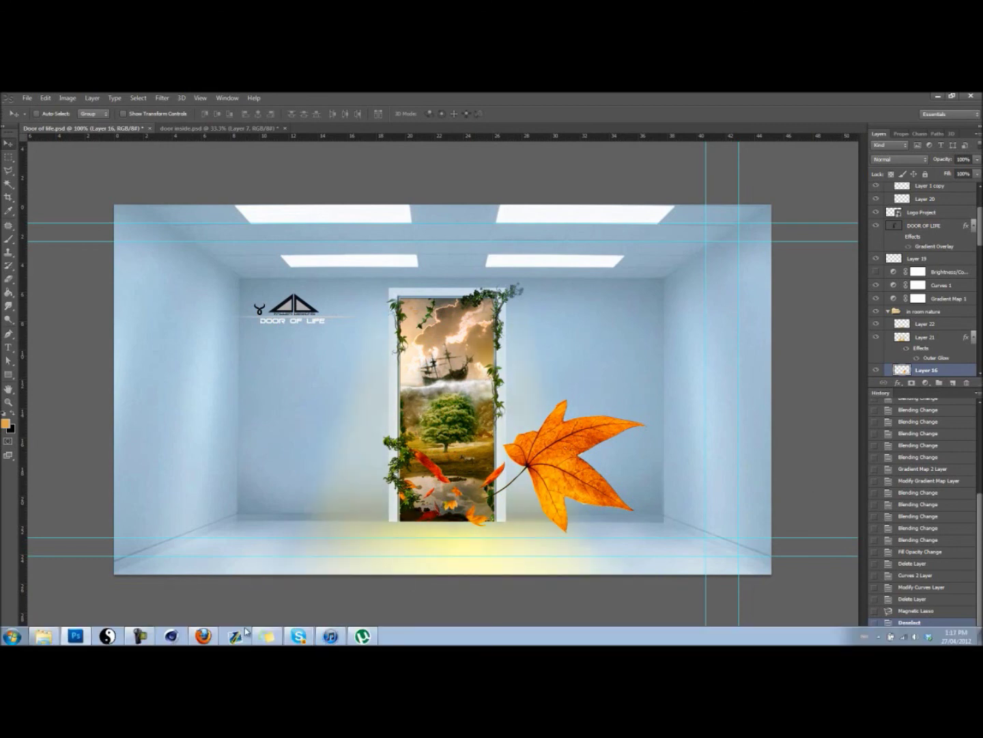
pyautogui.click(267, 638)
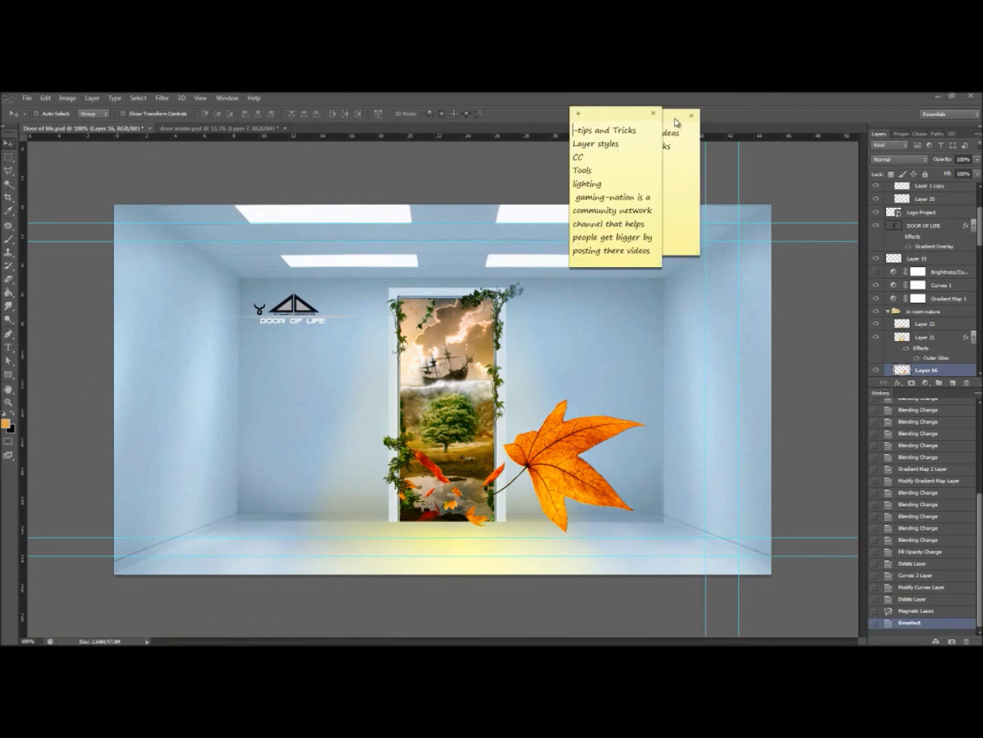
# Drag the second sticky note to the right to reveal its Speed Art Ideas list
pyautogui.moveTo(675, 122); pyautogui.dragTo(777, 133)
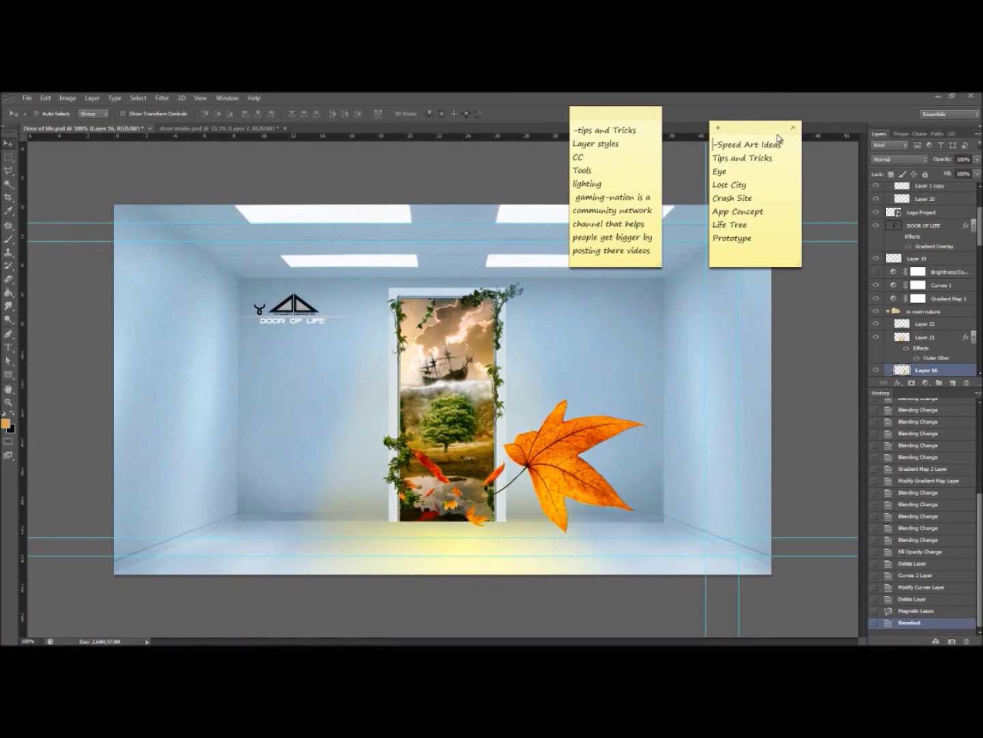
pyautogui.moveTo(513, 642)
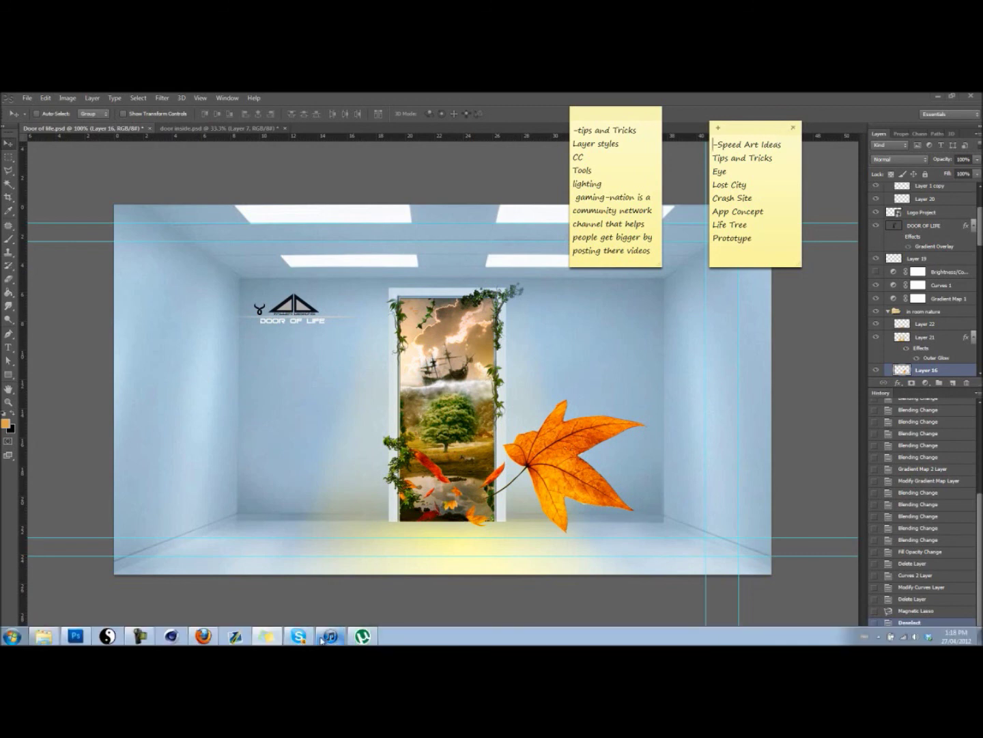
pyautogui.click(140, 636)
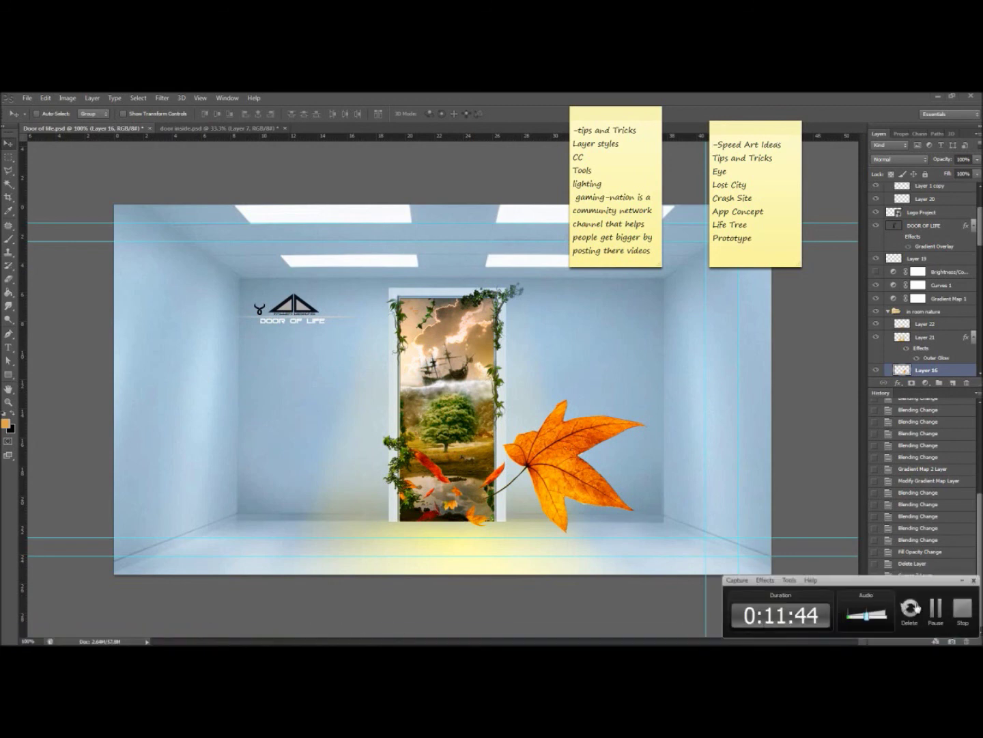